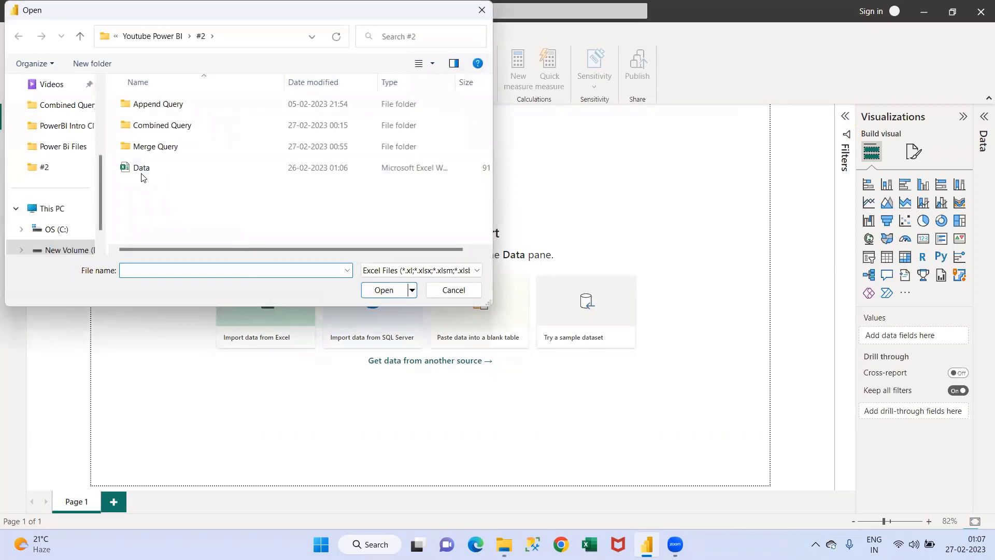
Step: Import the Data Excel workbook and open its Sheet1 for transformation in the Power Query Editor
click(142, 172)
click(384, 290)
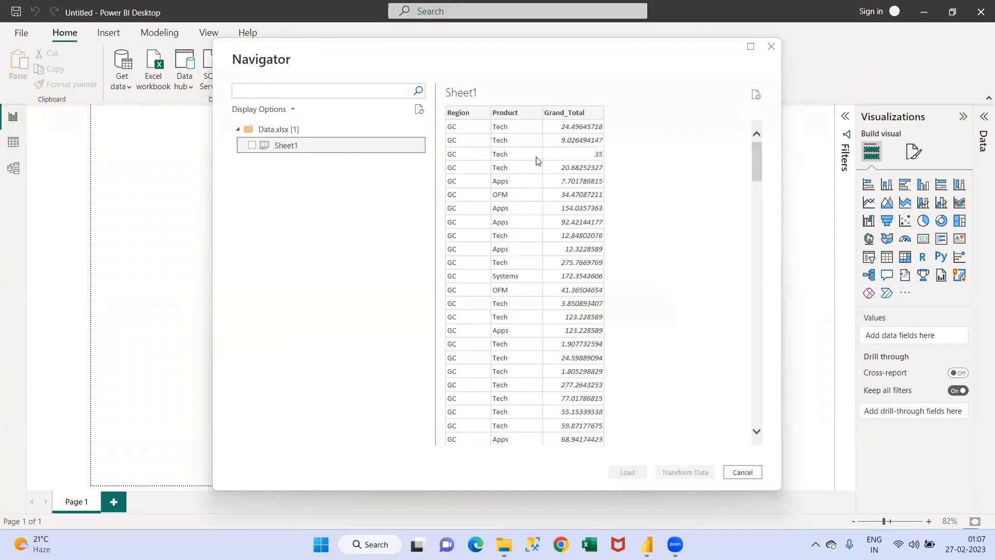
click(252, 145)
click(679, 472)
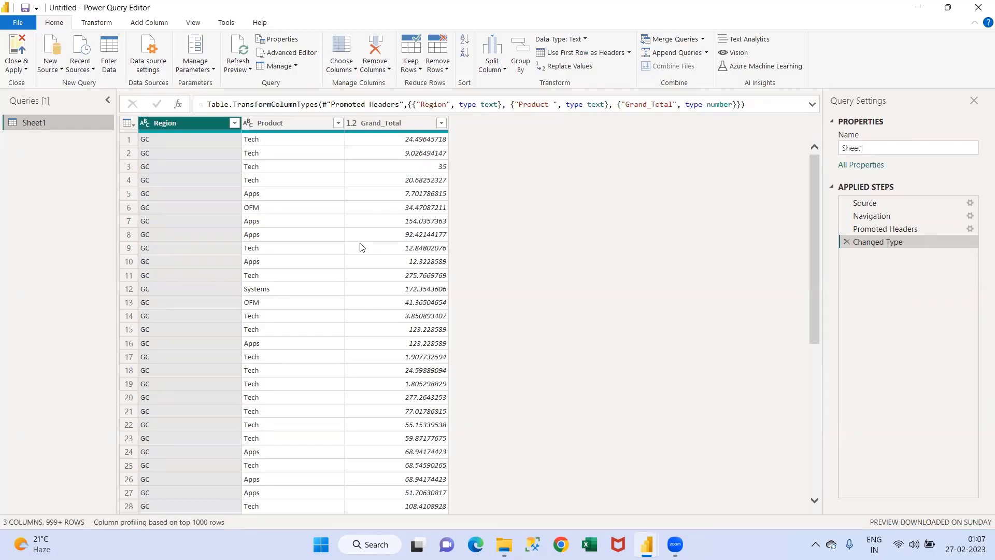
Step: Change the Grand_Total column's data type to Whole Number, replacing the current type conversion
click(351, 124)
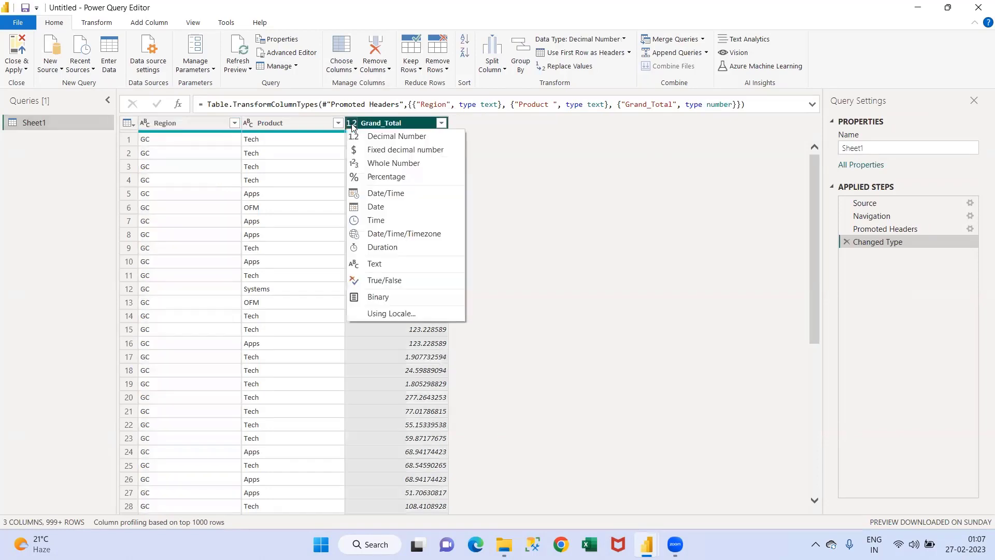
click(376, 163)
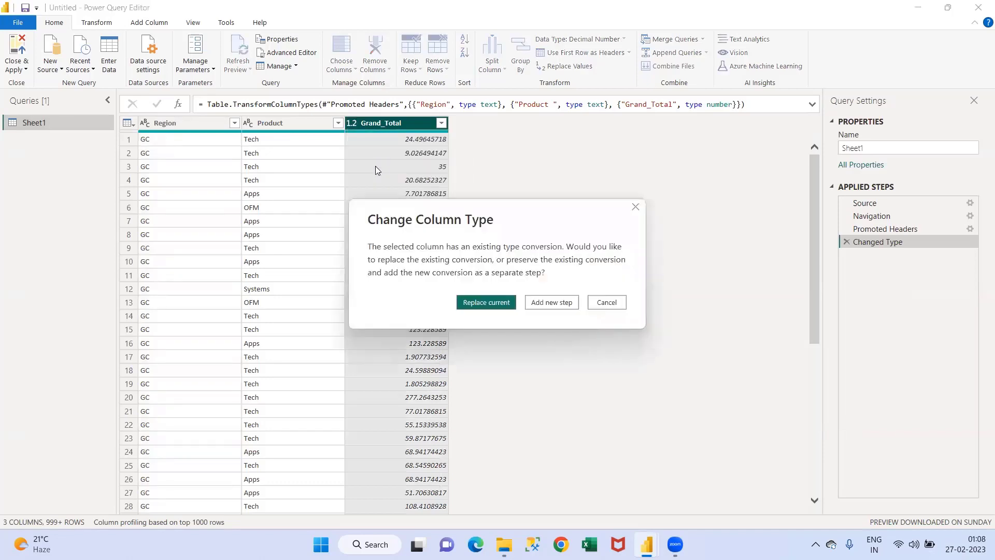
click(486, 301)
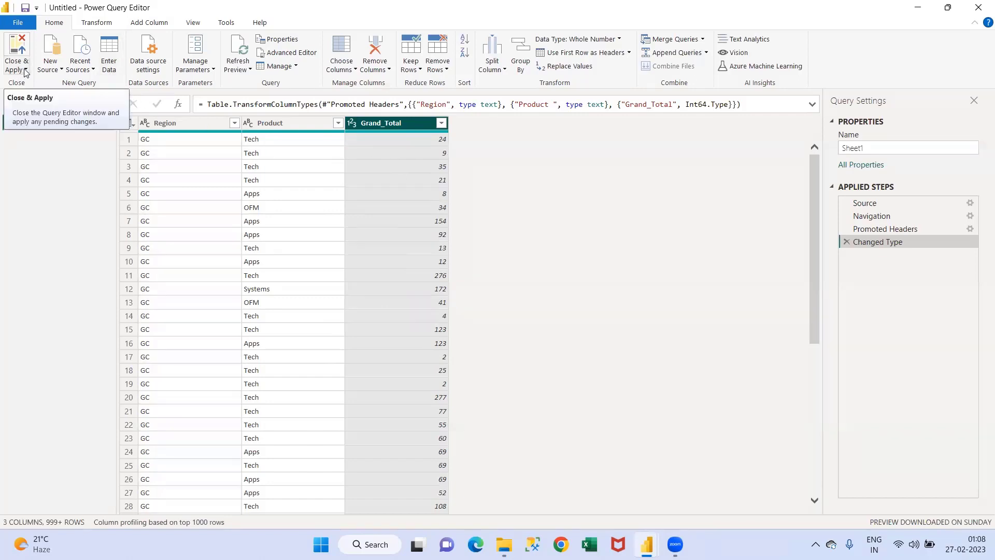
click(51, 61)
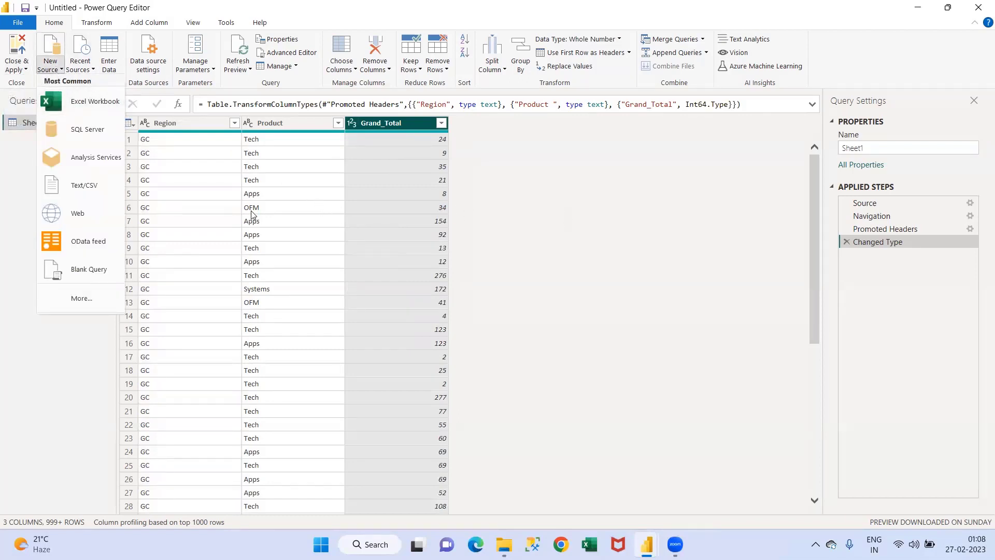
click(297, 125)
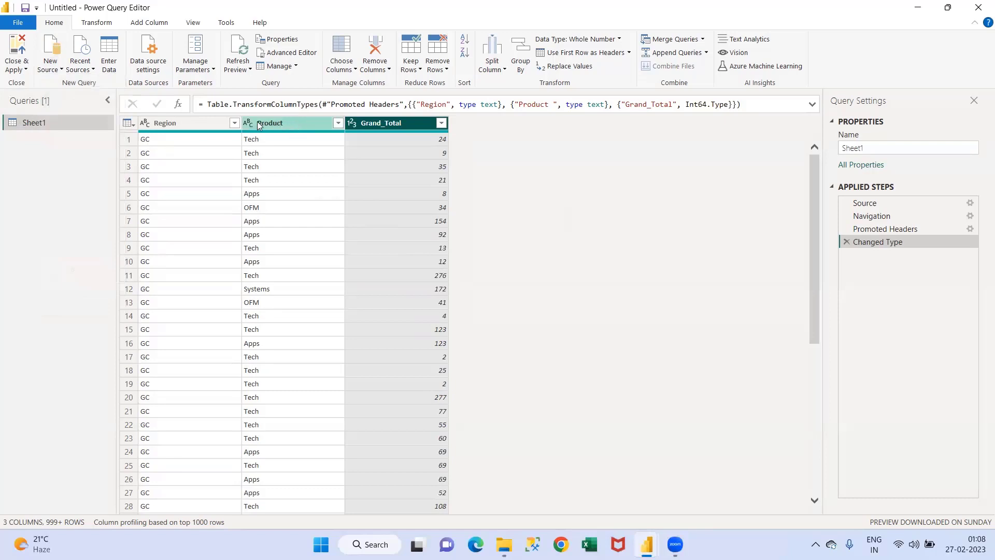
click(96, 26)
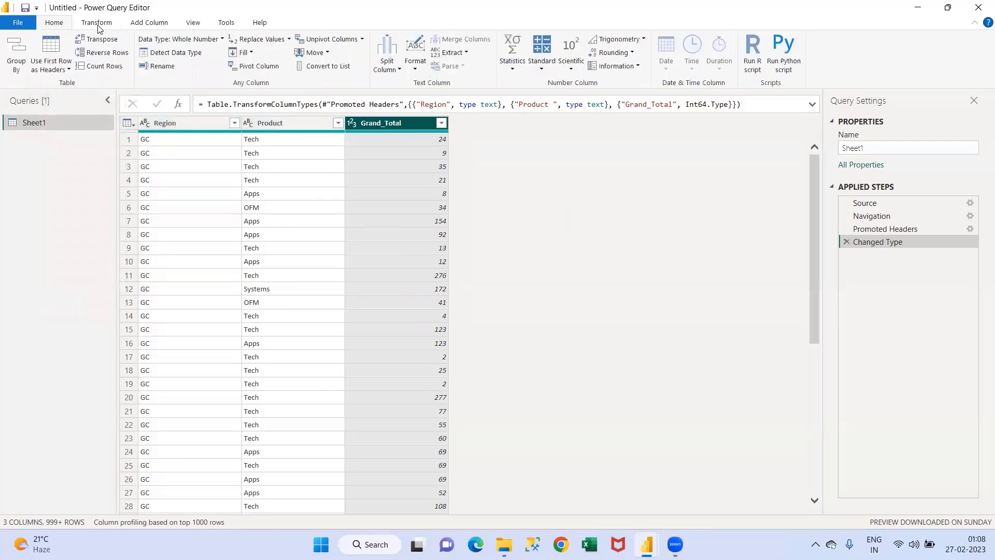
click(149, 26)
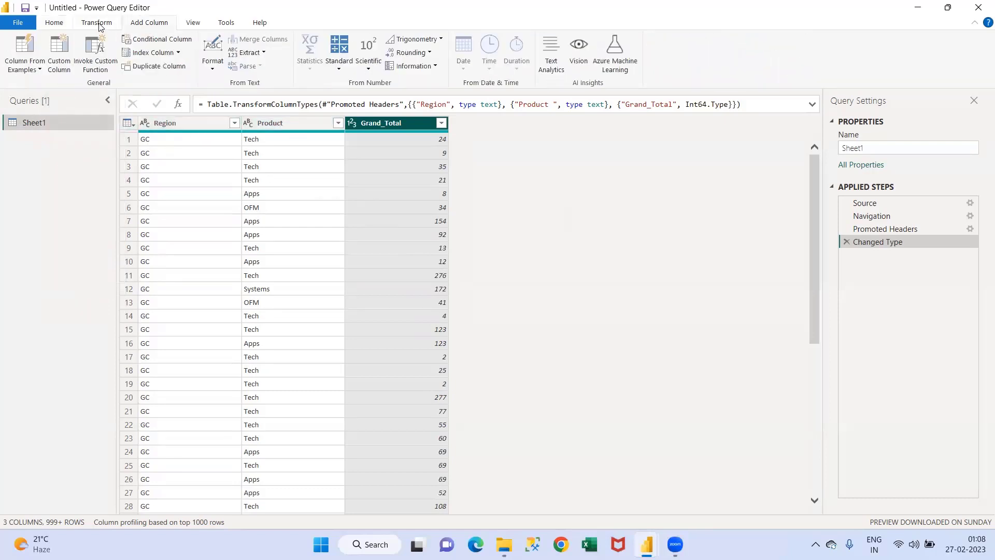
click(98, 25)
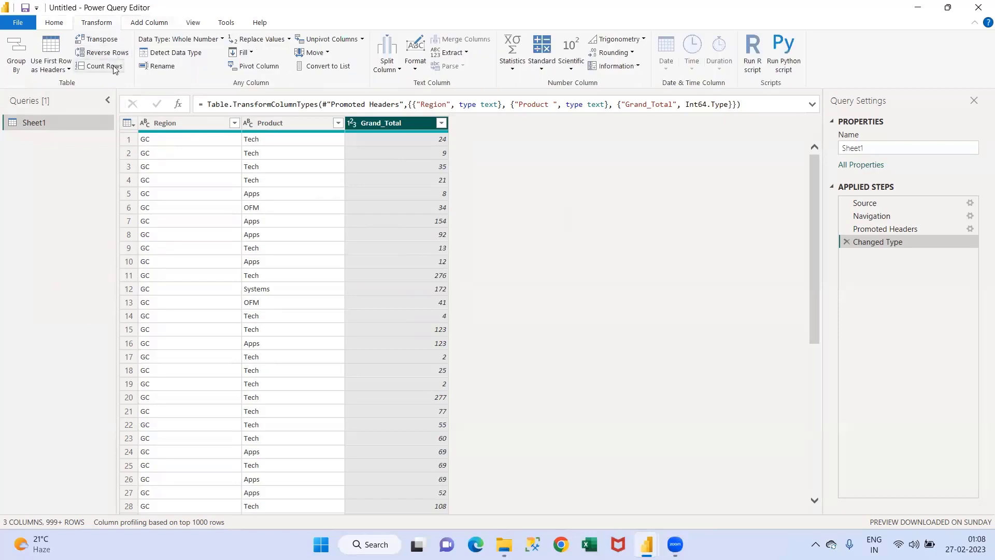
click(149, 22)
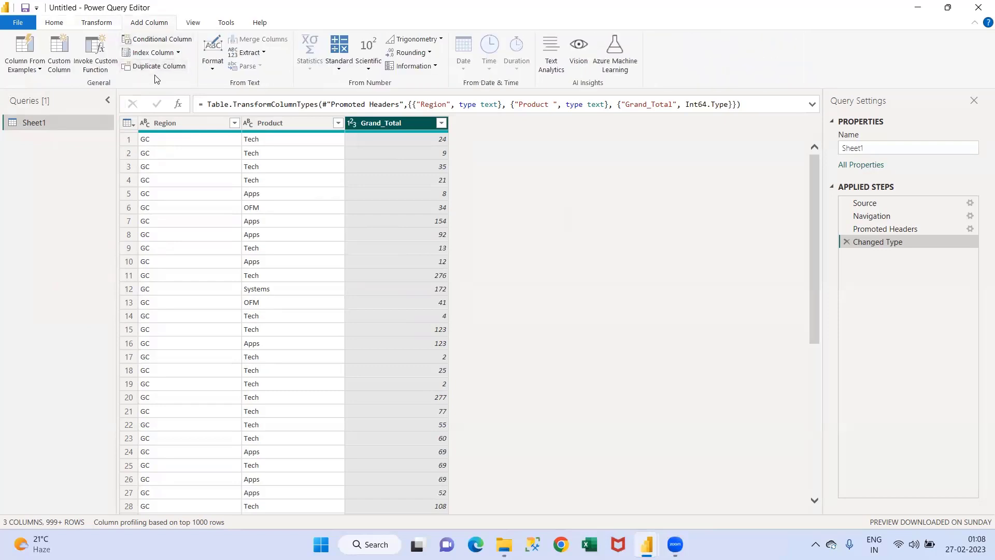
click(55, 24)
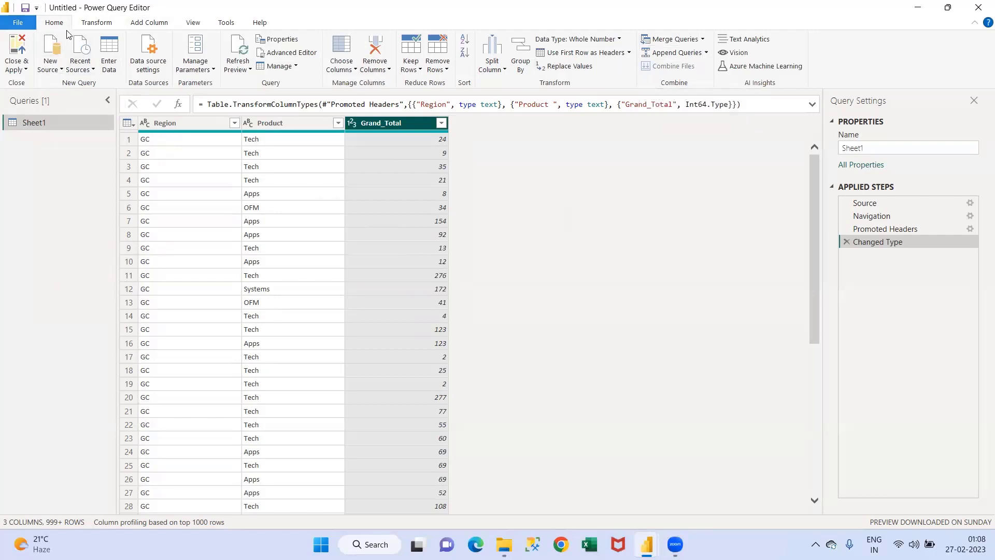
Step: Close the query editor without applying, apply the pending changes from the report window, and check the loaded Sheet1 table
click(19, 68)
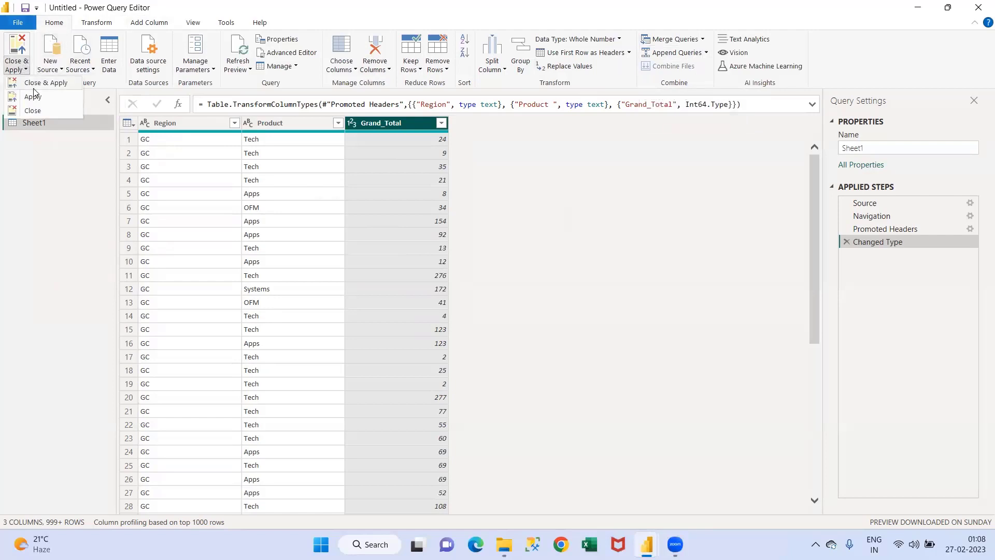
click(33, 111)
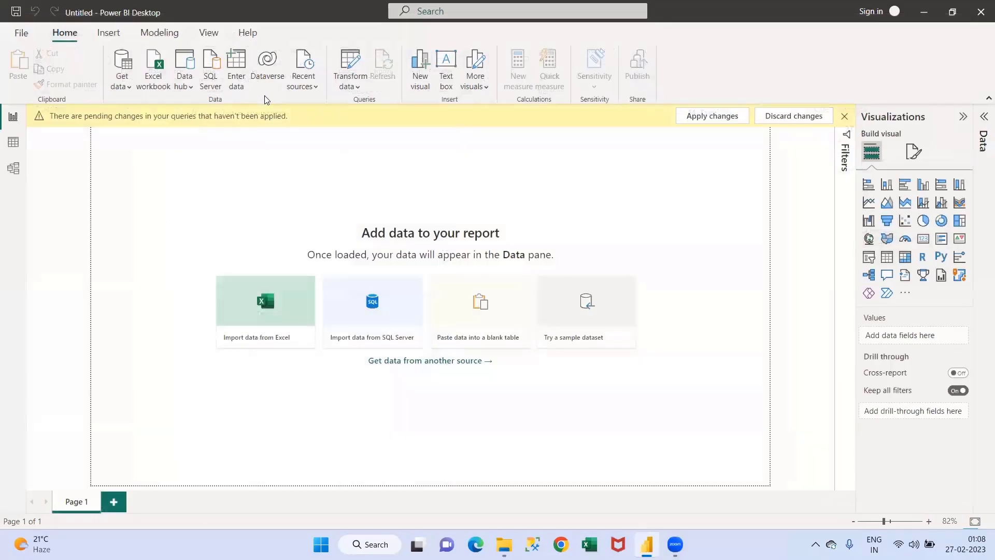
click(712, 117)
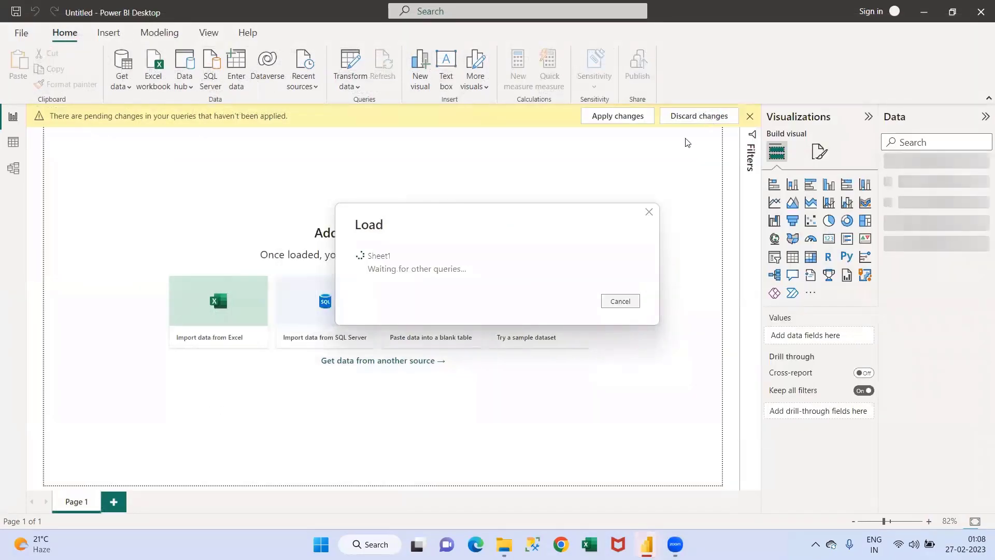
click(13, 144)
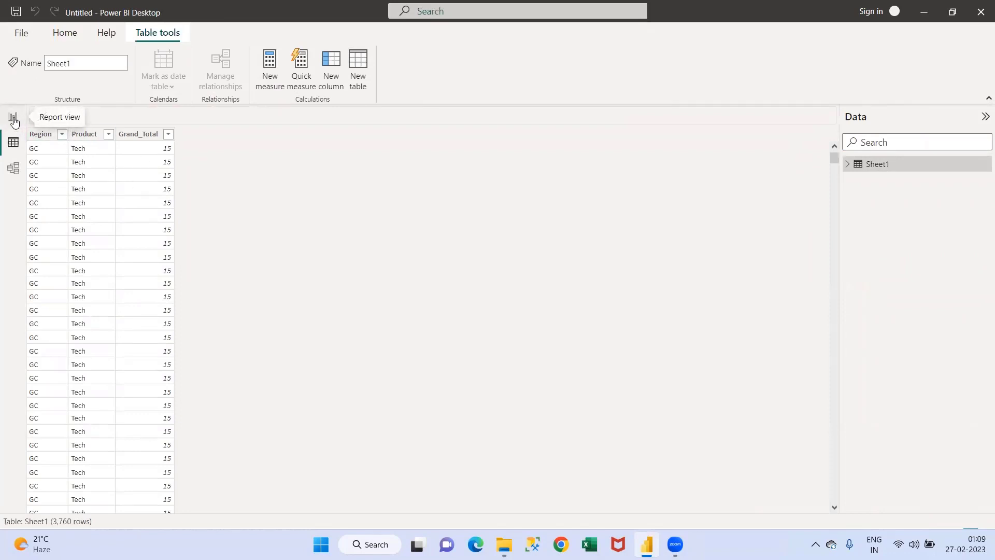
click(13, 118)
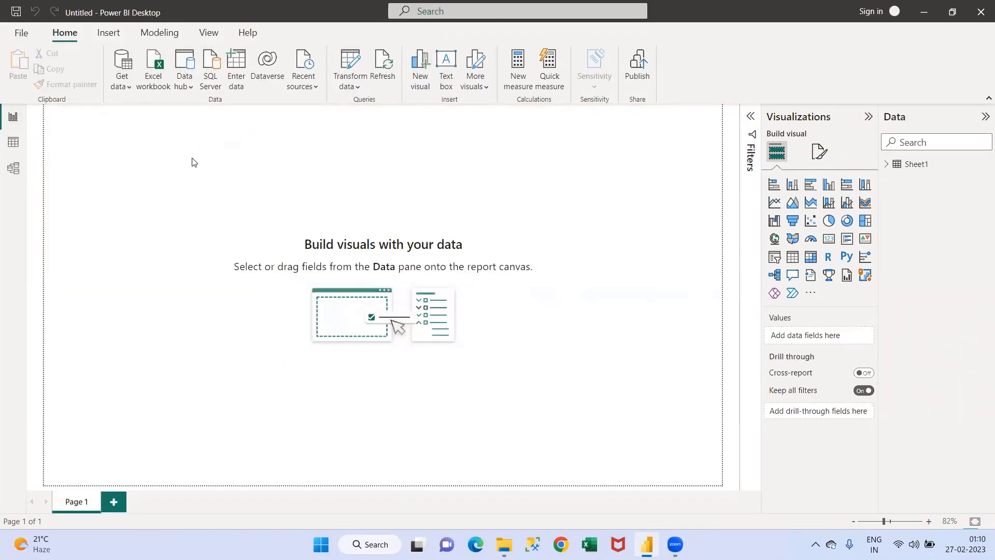
Step: Start a new data import using the Folder connector from the full list of data sources
click(130, 94)
click(171, 367)
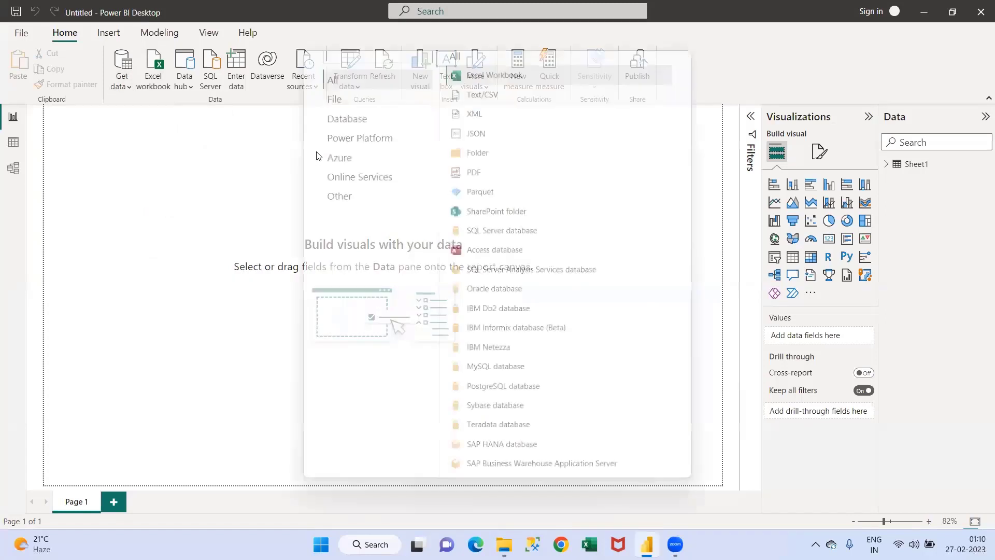
click(471, 200)
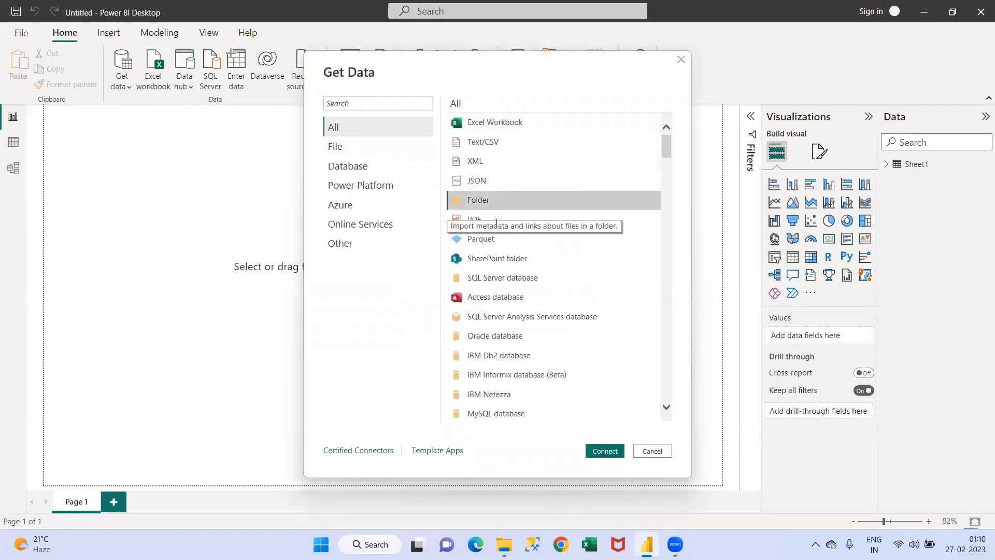
click(605, 451)
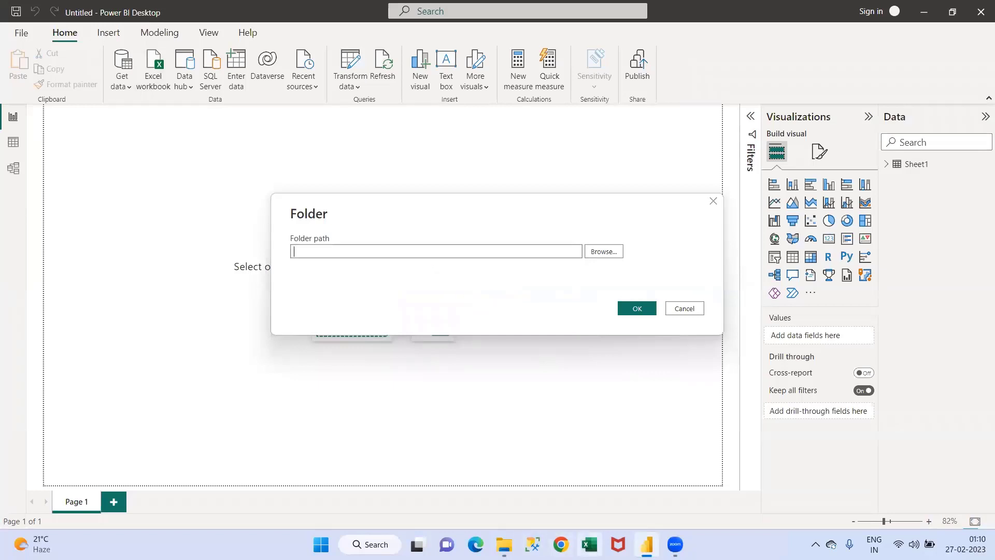
Step: Switch to File Explorer and copy the path of the Combined Query folder
click(506, 482)
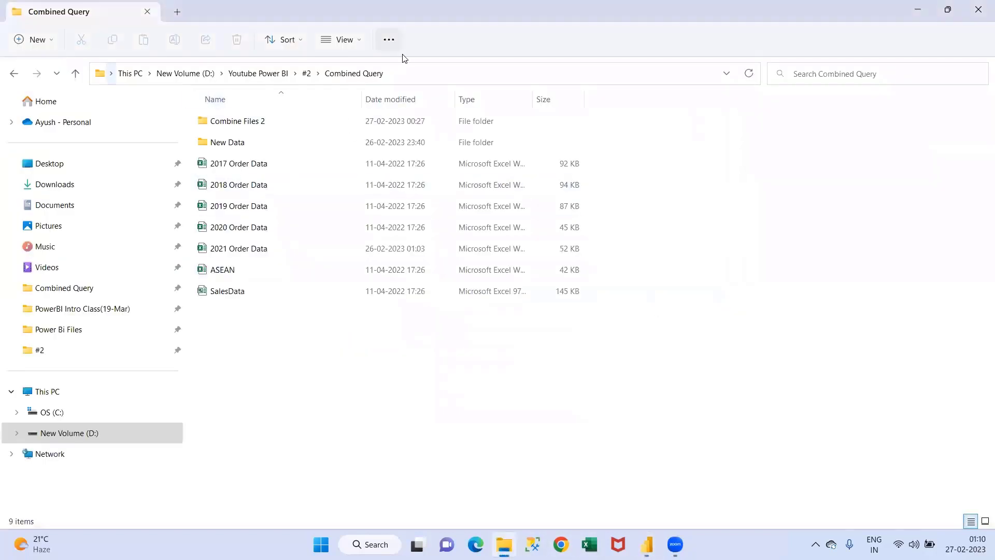
click(395, 76)
key(ctrl+c)
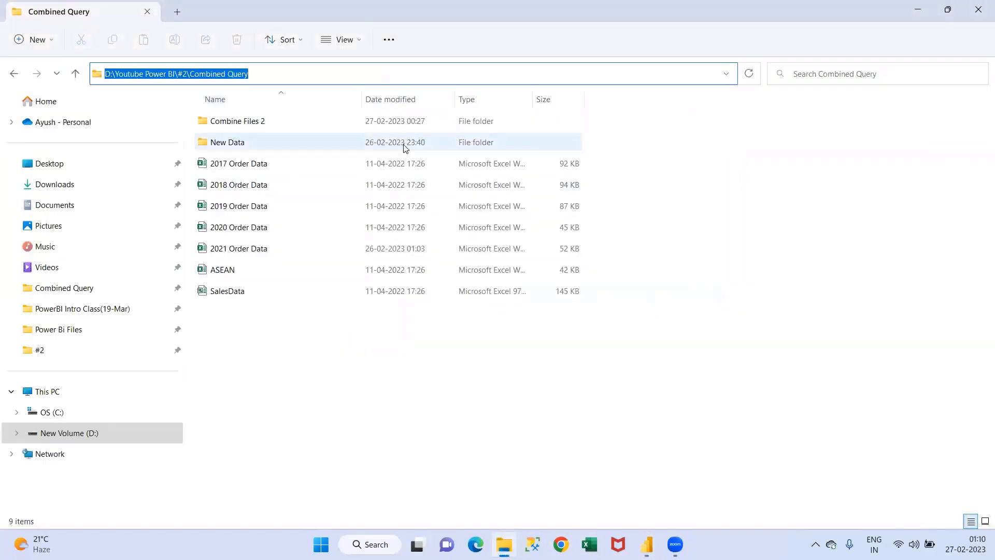
click(434, 367)
Step: Back in Power BI, connect to the folder D:\Youtube Power BI\#2\Combined Query and open its file list for transformation
mouse_move(646, 544)
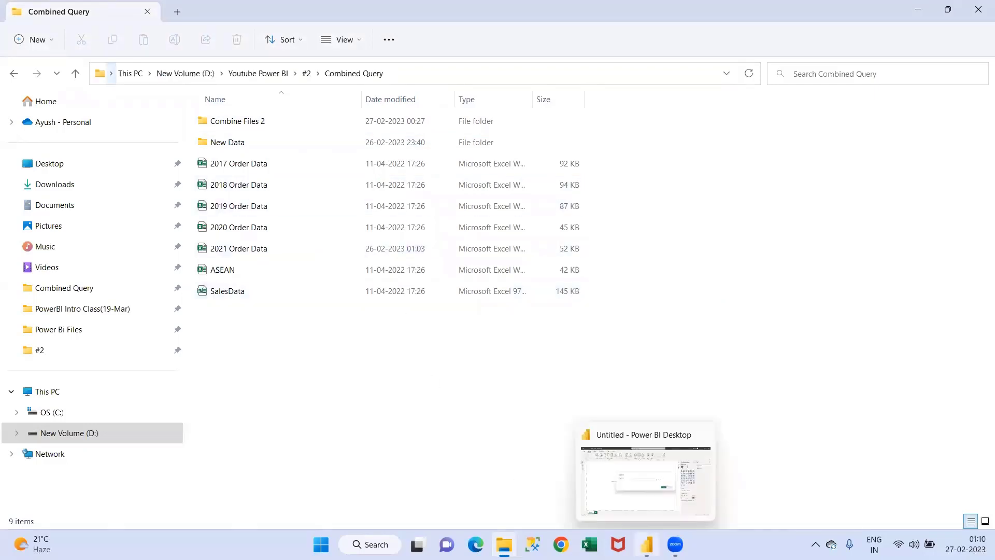
click(648, 474)
key(ctrl+v)
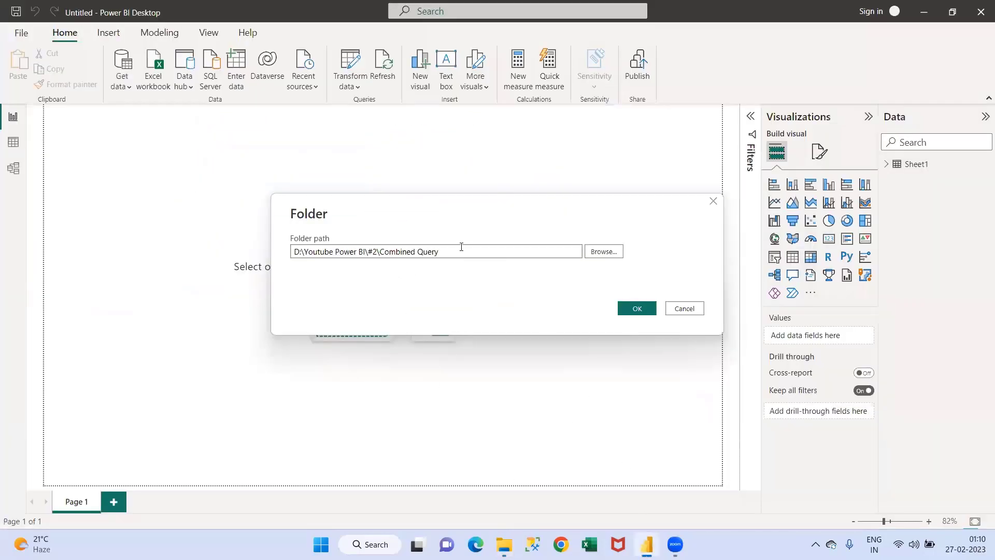
click(640, 309)
click(628, 311)
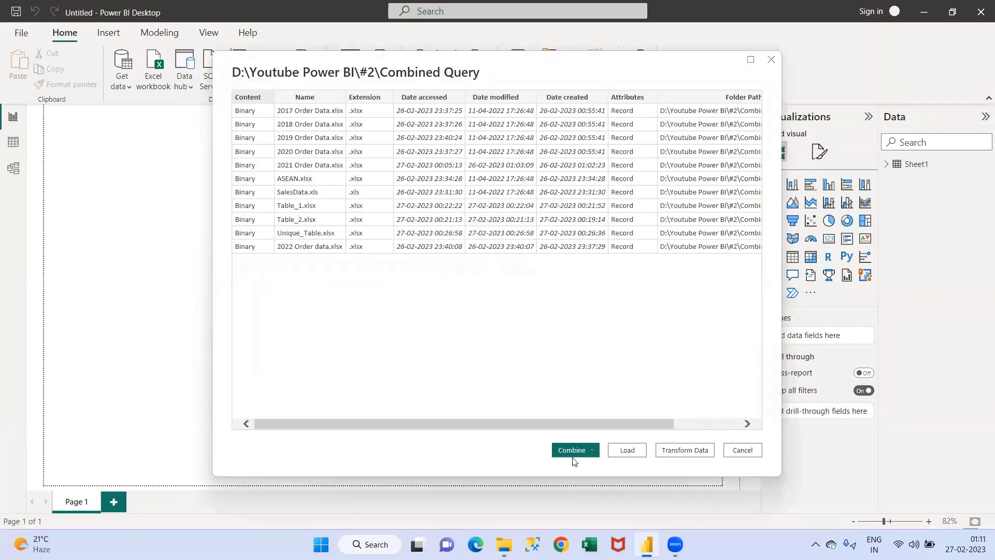
click(677, 457)
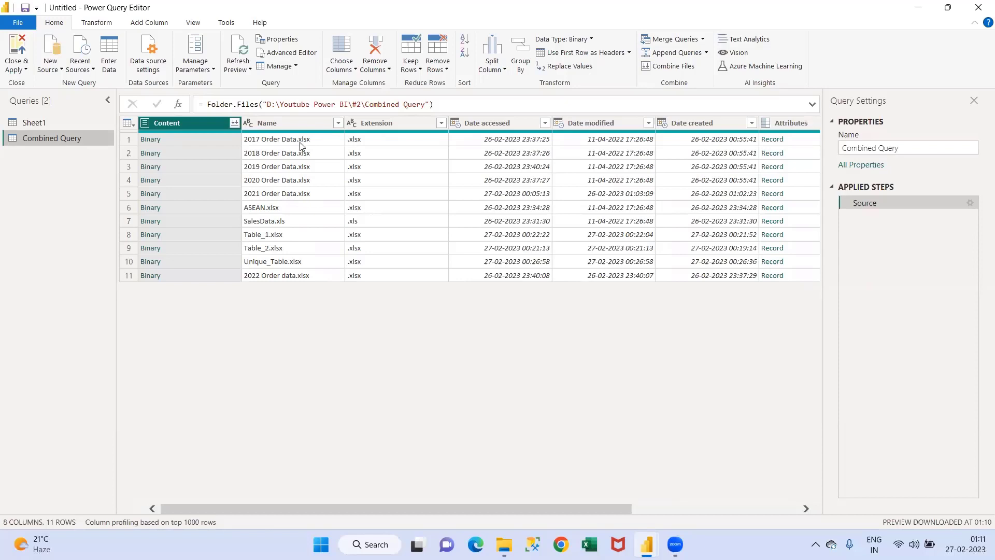
Step: Filter the Name column to keep only the Order Data workbooks for 2017 through 2022
click(338, 123)
click(156, 259)
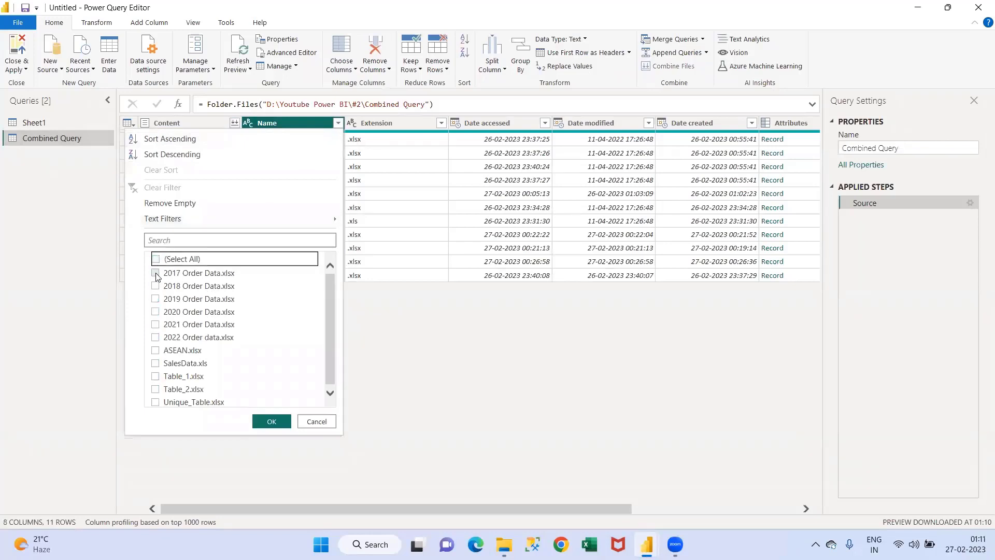
click(156, 274)
click(156, 286)
click(155, 298)
click(155, 311)
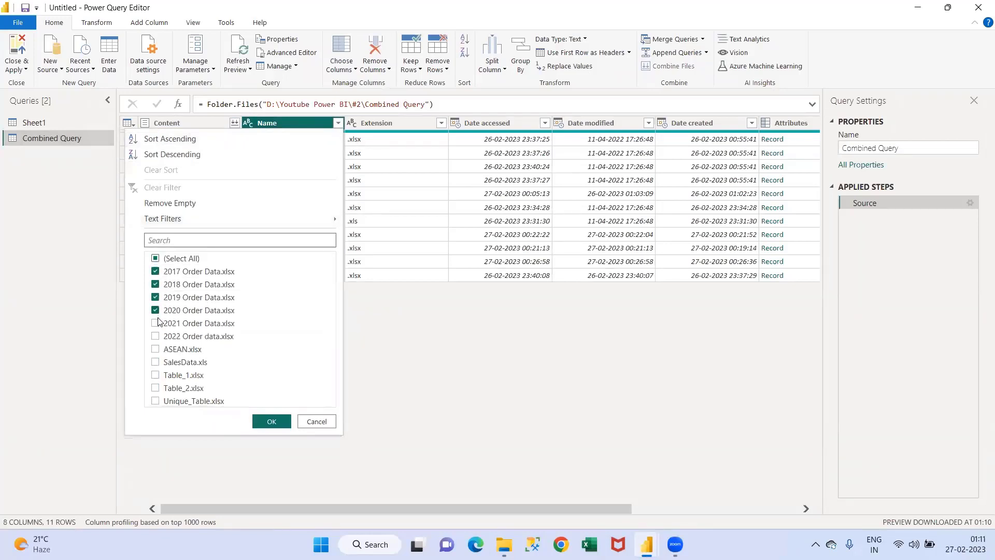
click(156, 323)
click(155, 336)
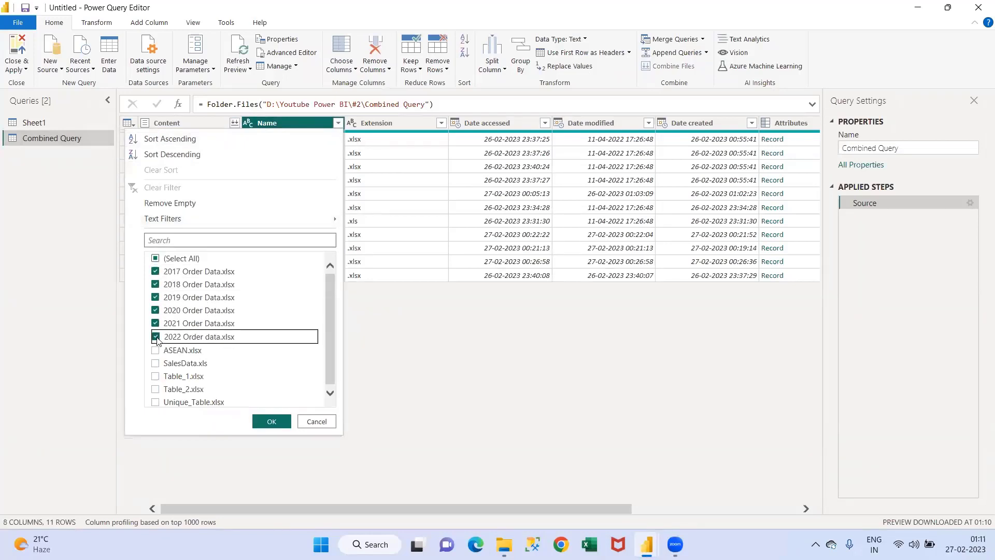
click(271, 421)
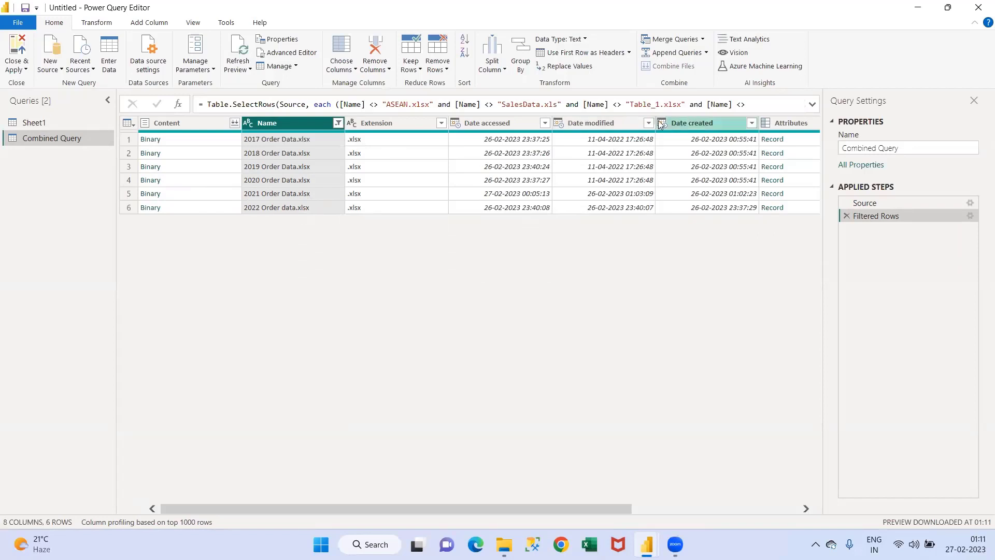
Step: Start combining the files in the Content column and review the sample file choices, keeping First file
click(235, 125)
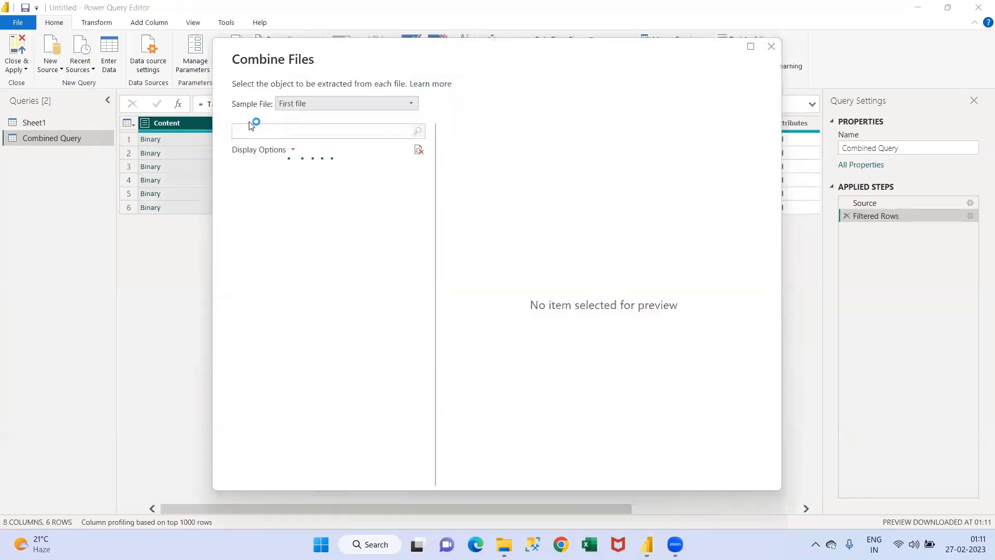
click(332, 107)
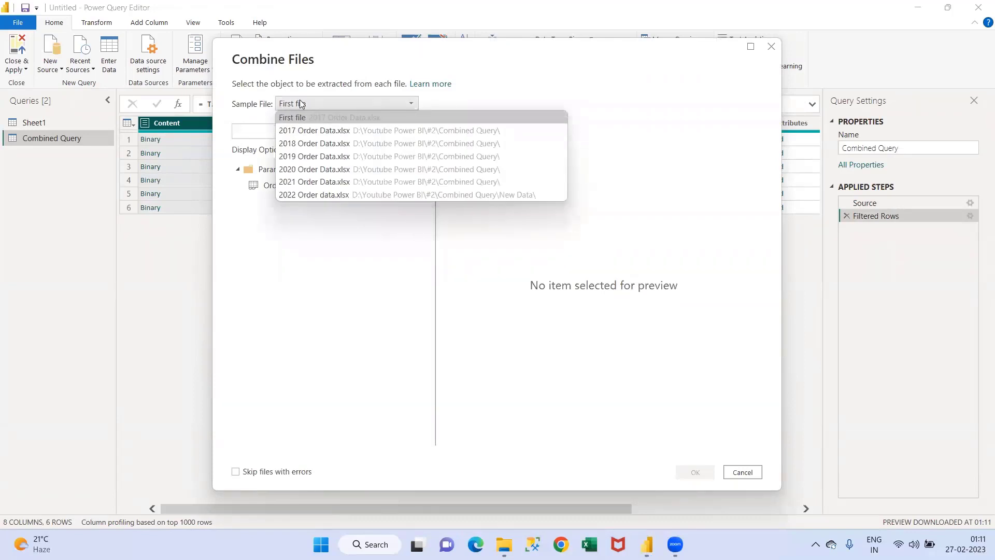
click(302, 102)
click(309, 98)
click(311, 103)
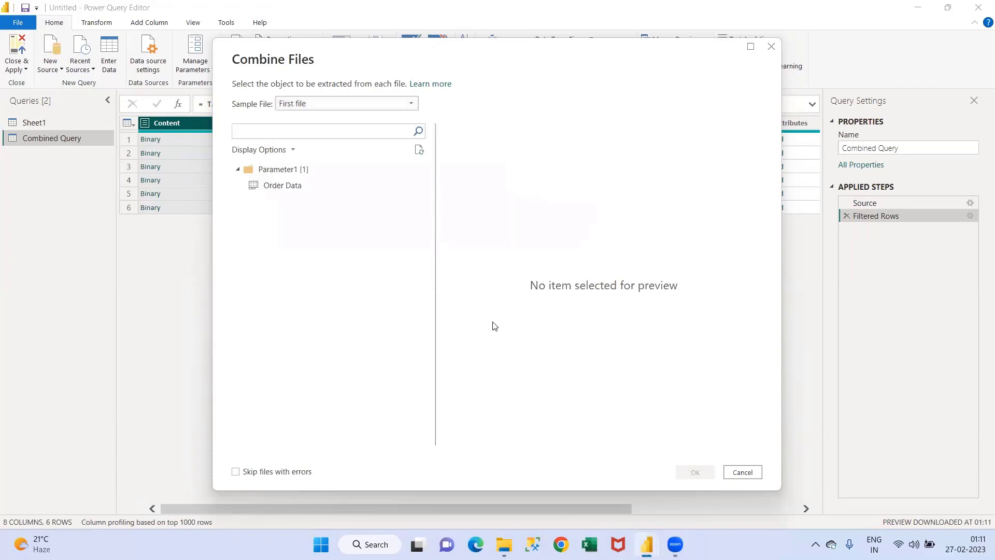
Step: Switch to Excel and enter the label File1 in A1 with headers Col1, Col2, Col3 and Col4 in row 2
click(591, 544)
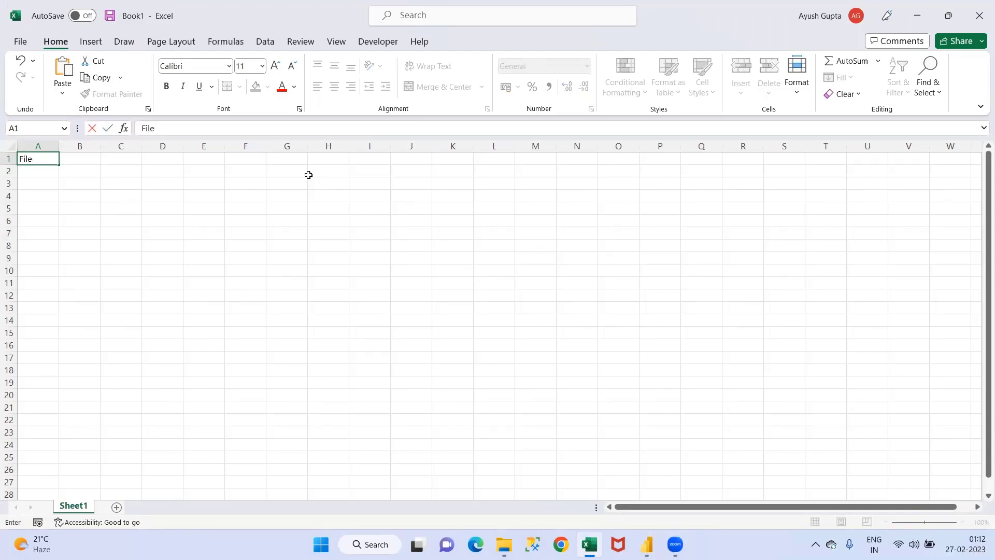
key(Return)
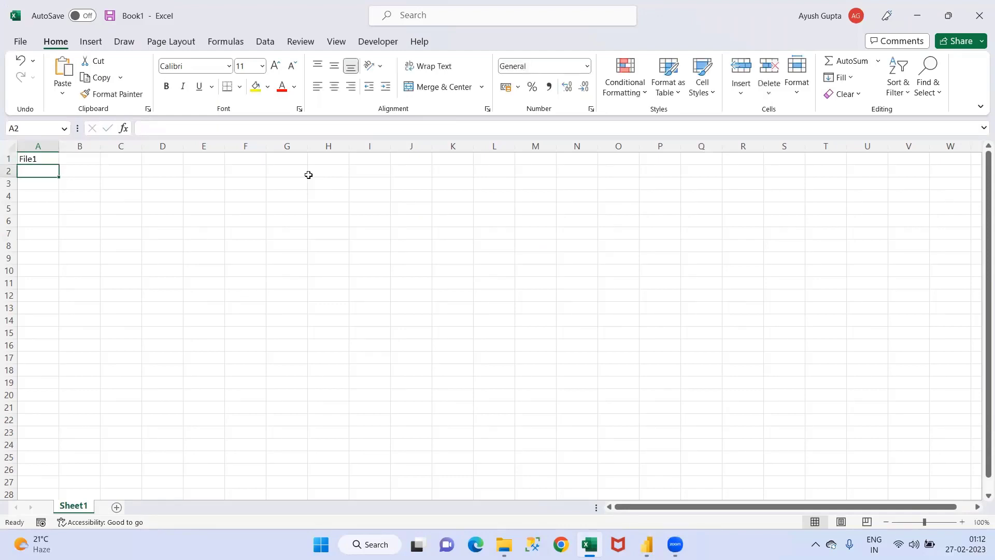
text(Col1)
key(Tab)
text(Col)
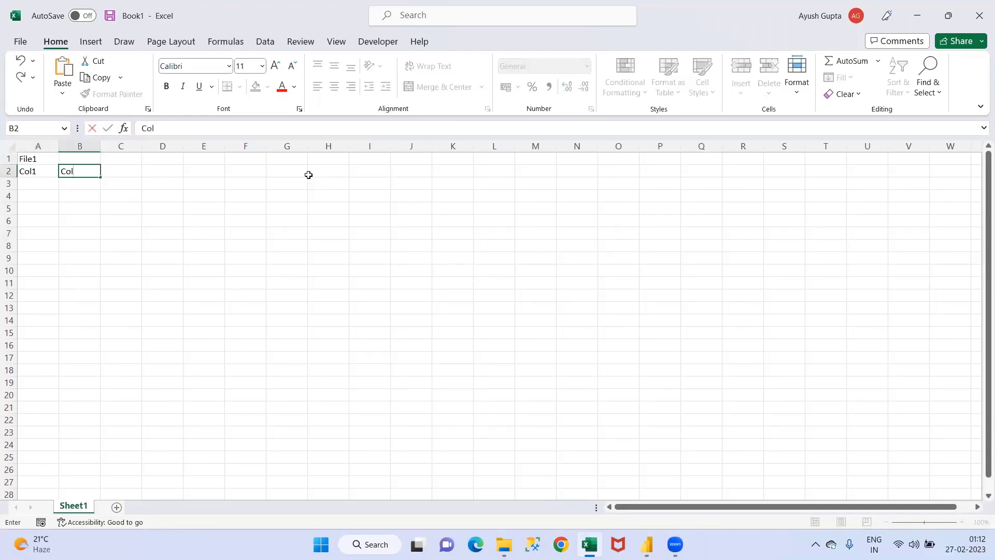
text(2)
key(Tab)
text(C)
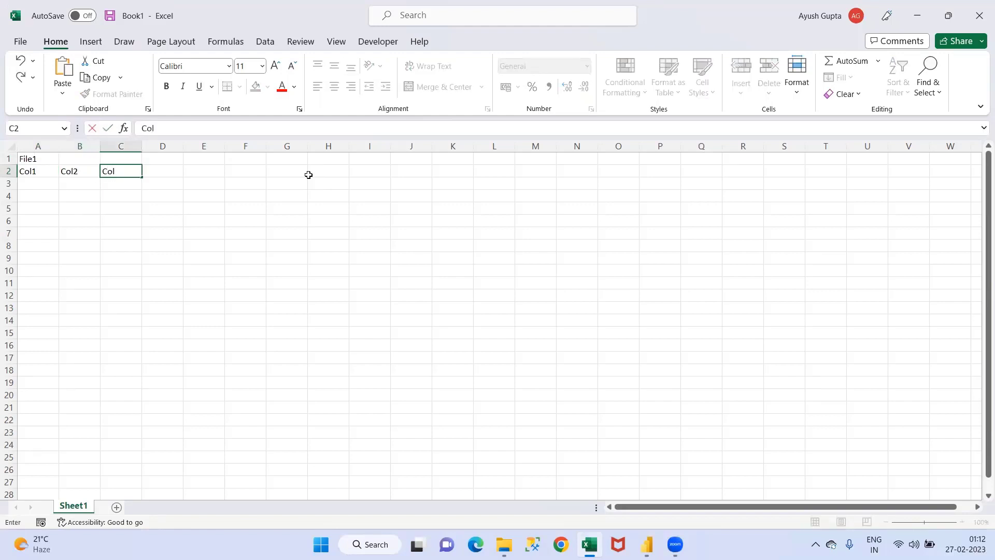
key(Tab)
text(Col)
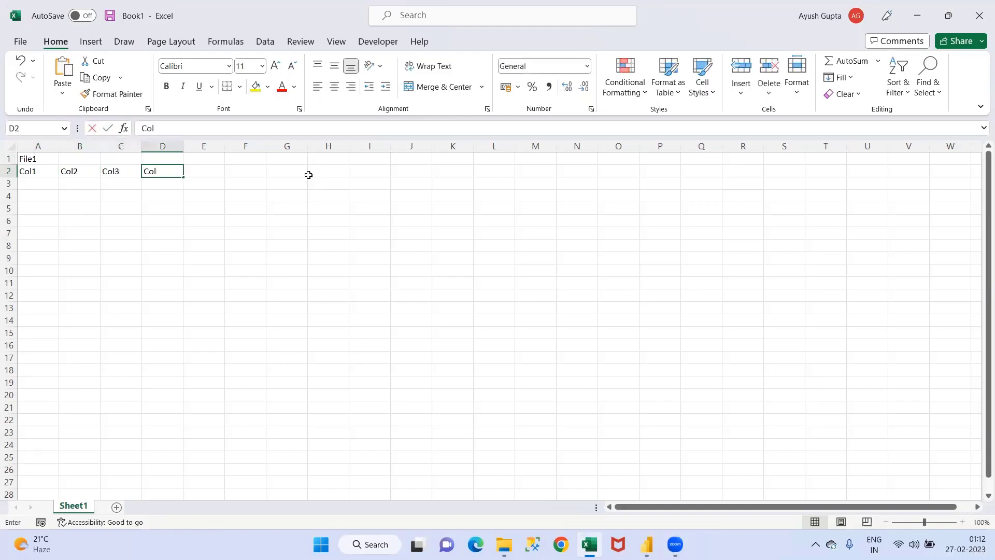
text(4)
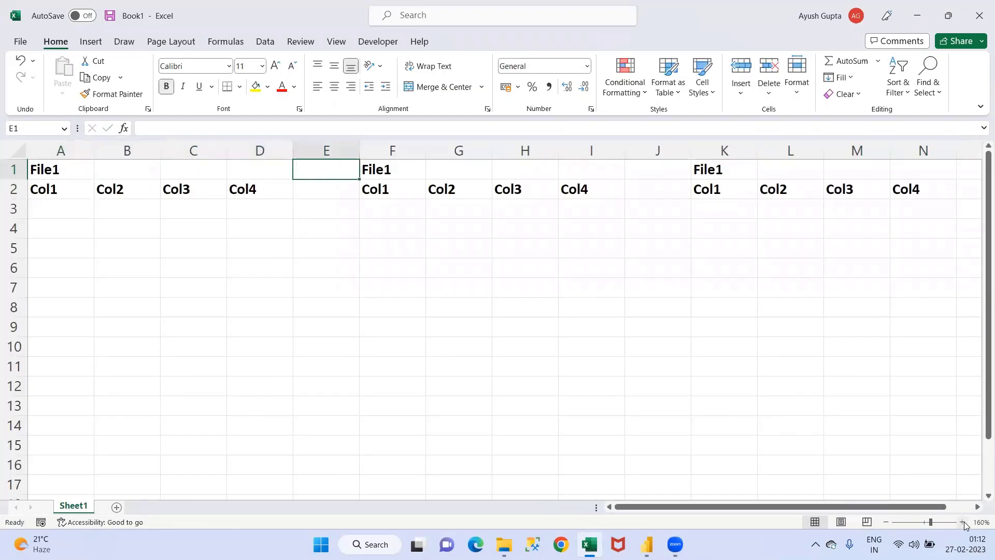
Step: Rename the label above the second header block, in cell F1, to File2
key(Right)
key(F2)
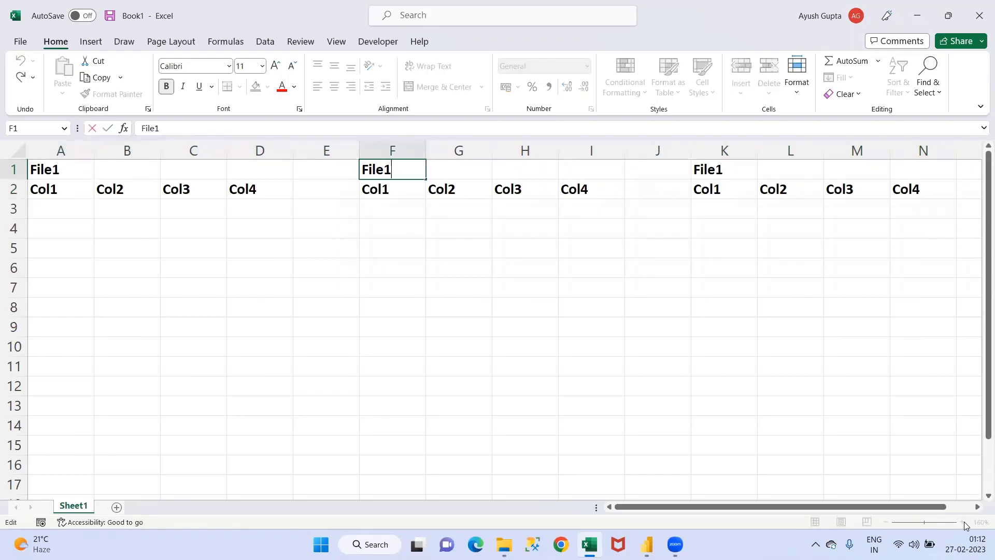
key(shift+Left)
text(2)
key(Return)
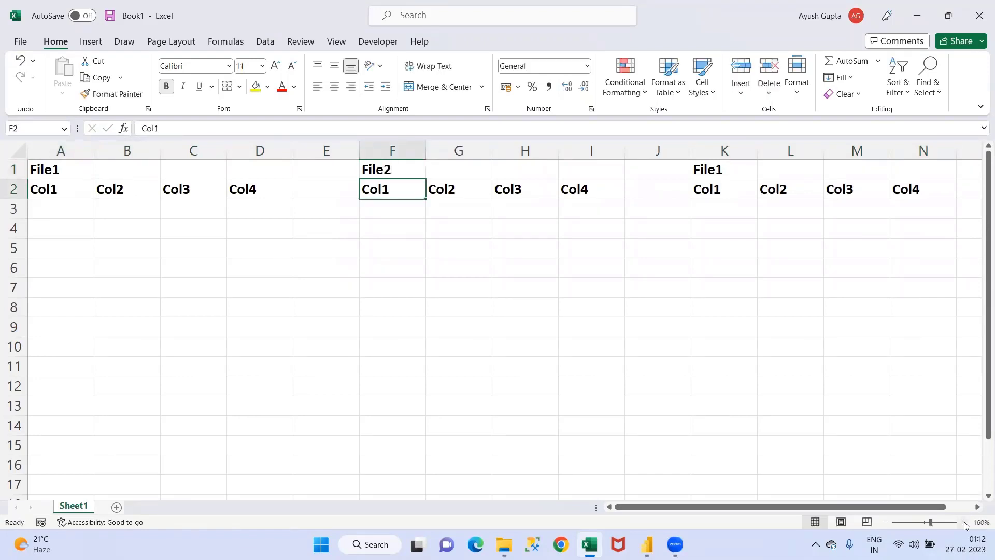
Step: Rename the label above the third header block, in cell K1, to File3
key(Right)
key(Right)
key(Right)
key(Right)
key(Right)
key(Right)
key(Up)
key(Left)
key(F2)
key(shift+Left)
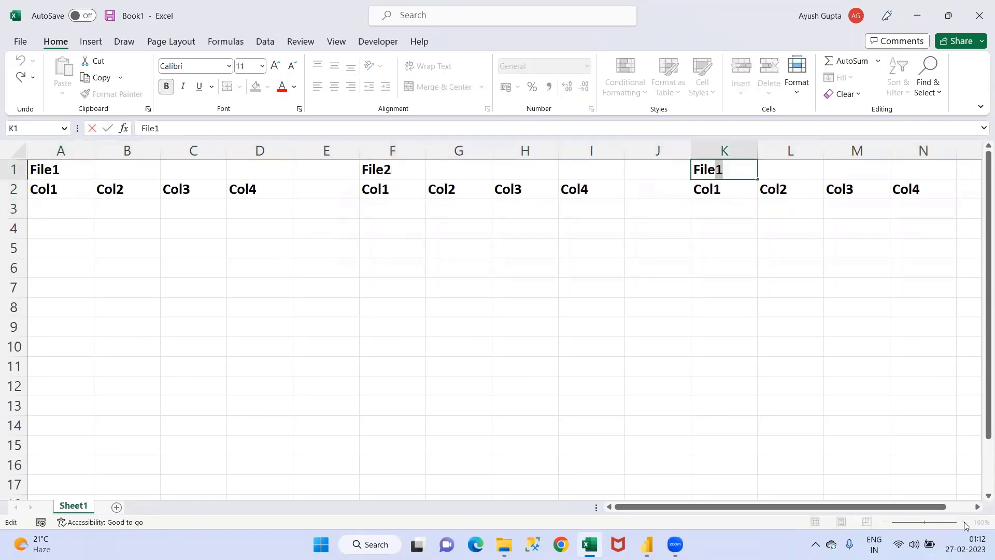
text(3)
key(Return)
key(Up)
key(ctrl+Left)
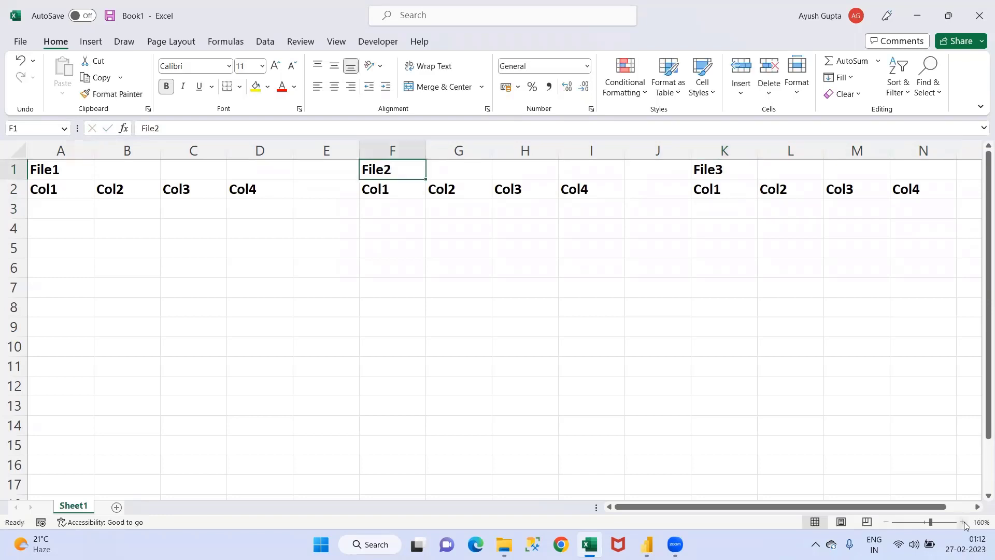
Step: Compare the column structure of the File1 block with that of the File2 block
key(Left)
key(Left)
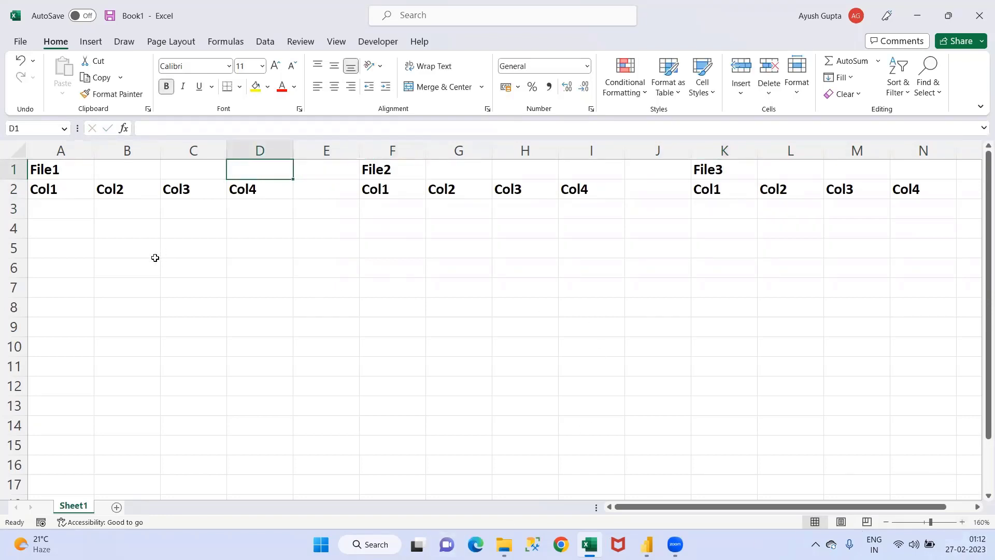
drag(60, 175, 234, 187)
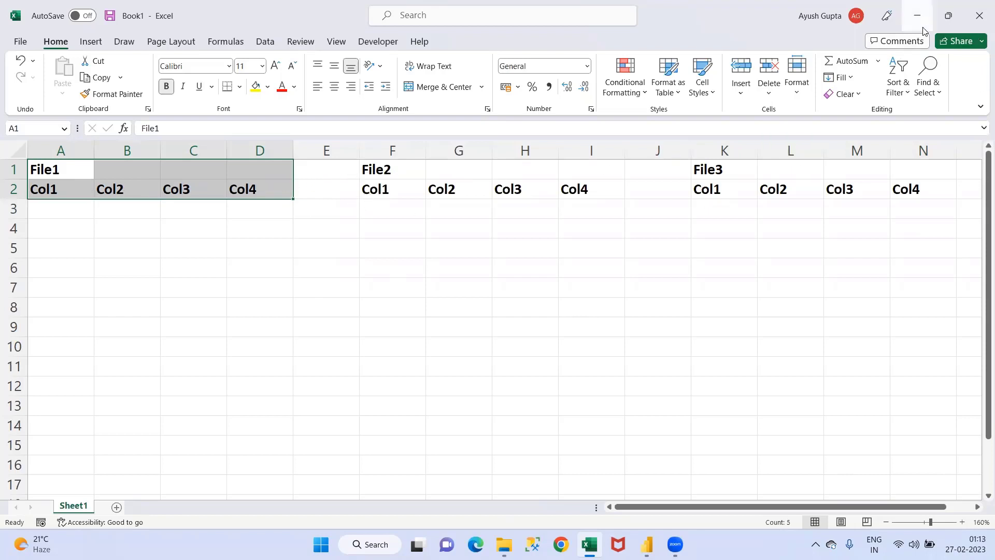
click(654, 190)
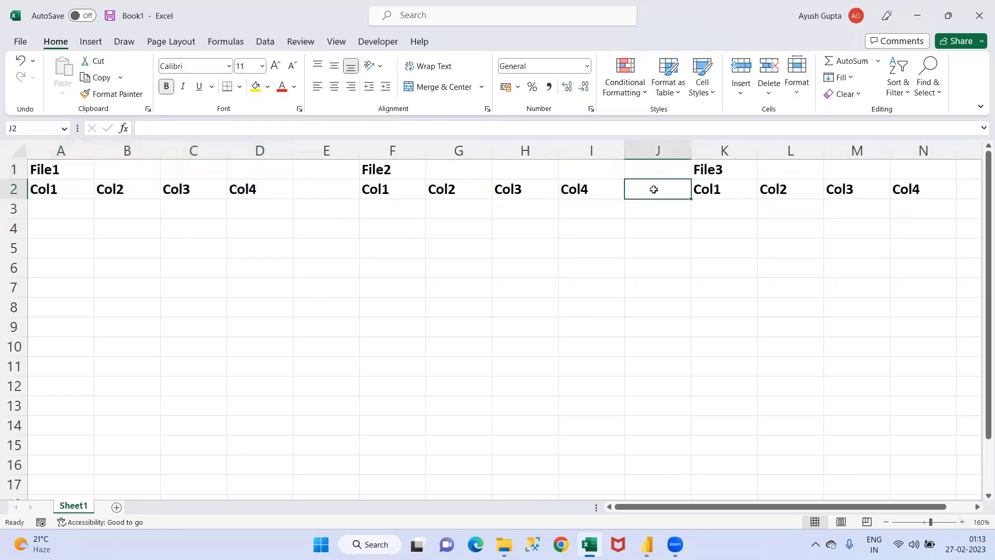
drag(382, 176, 621, 196)
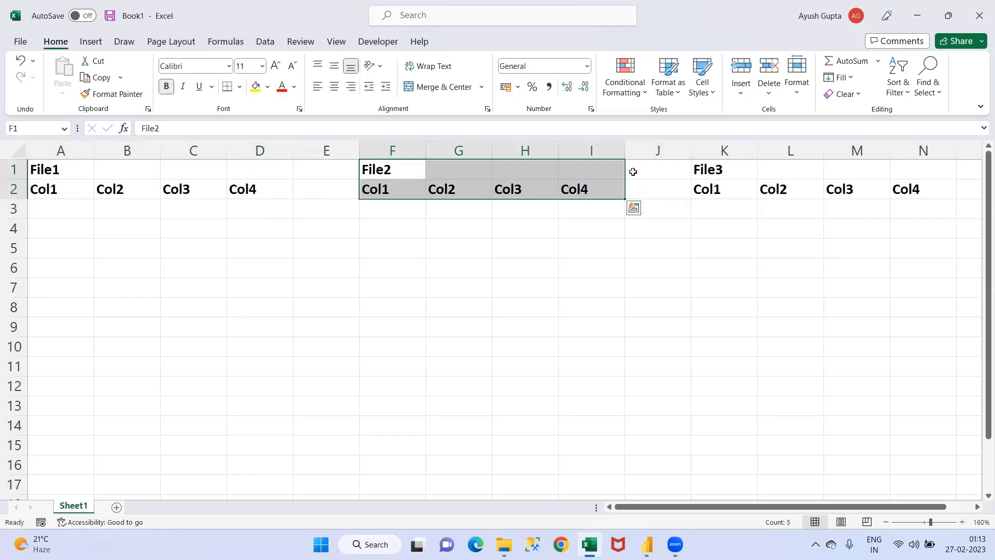
Step: Back in Power BI, combine the files using the Order Data object and check the file names in the Source.Name filter
click(917, 15)
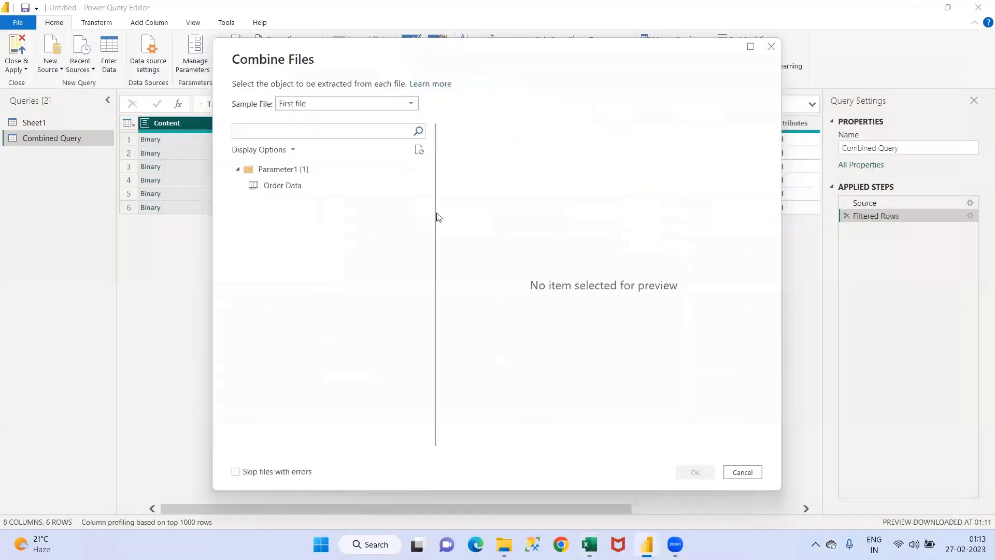
click(272, 189)
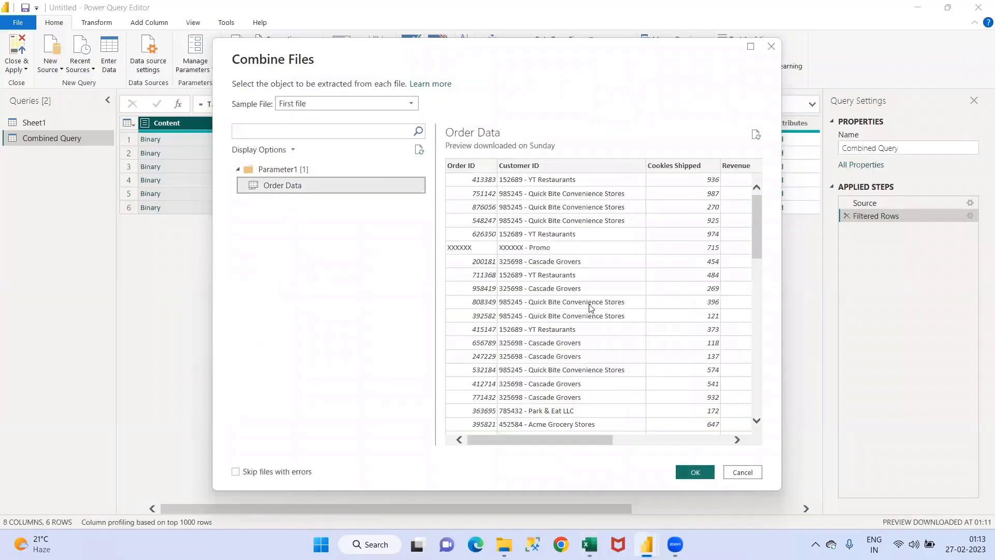
click(695, 472)
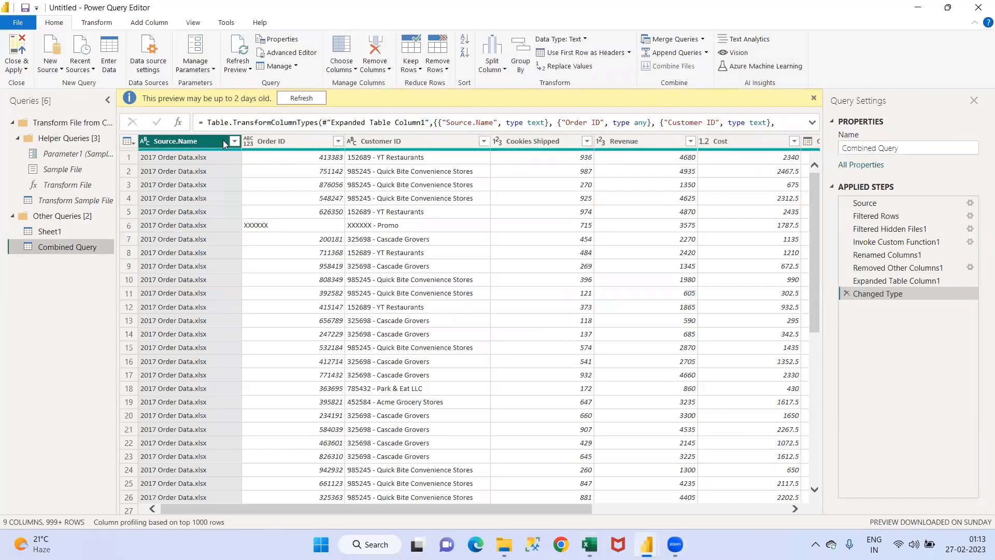
click(234, 141)
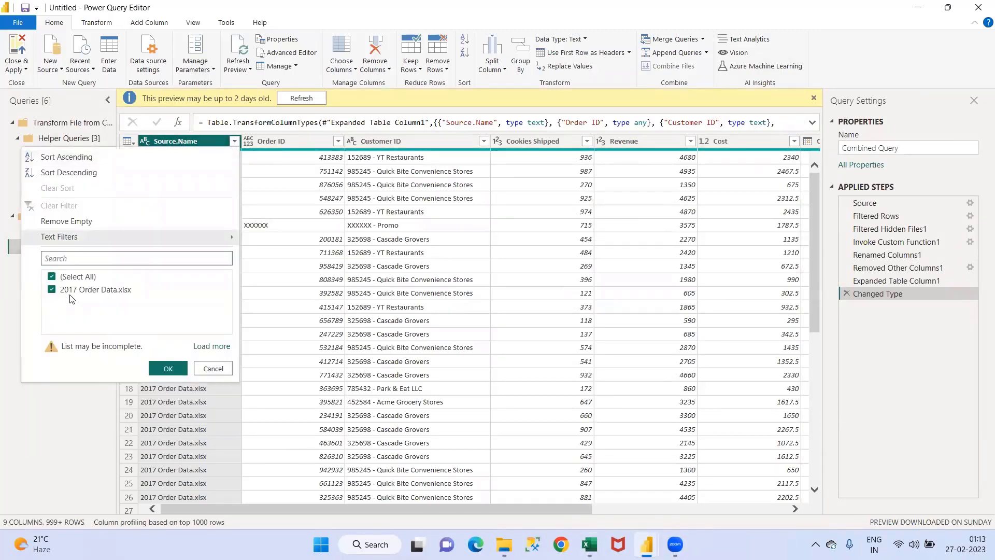
click(212, 369)
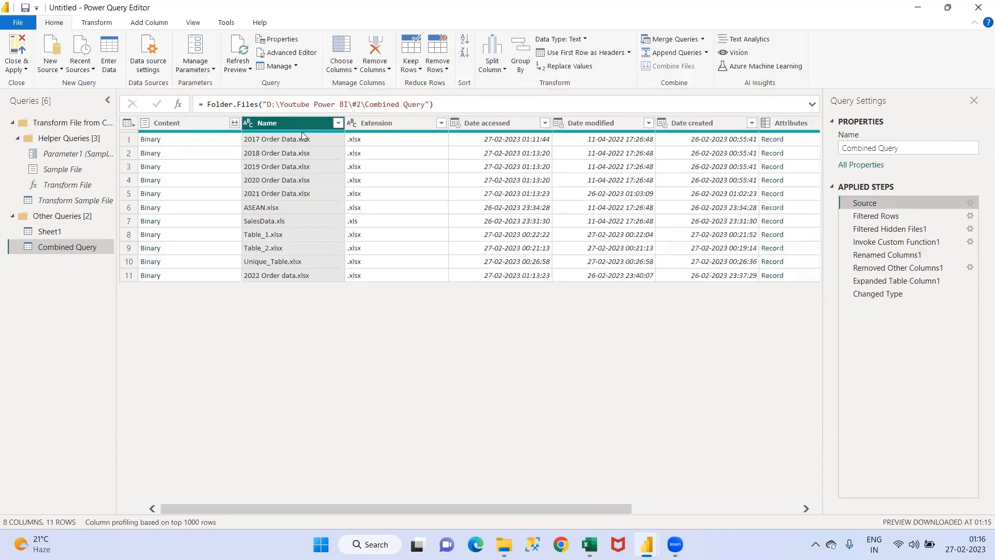
Step: Insert a filter after the Source step that keeps rows where Name contains "ORDER DATA"
click(339, 124)
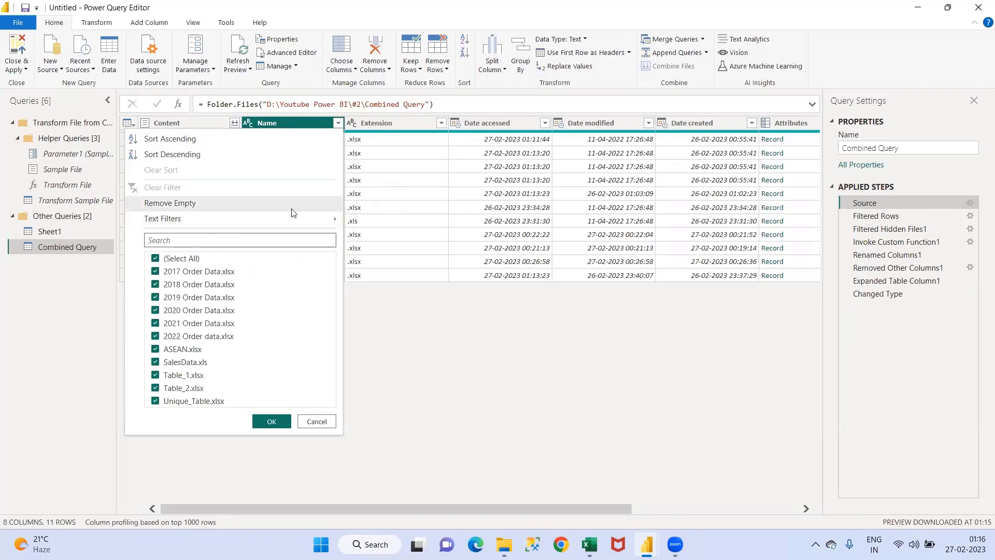
mouse_move(295, 224)
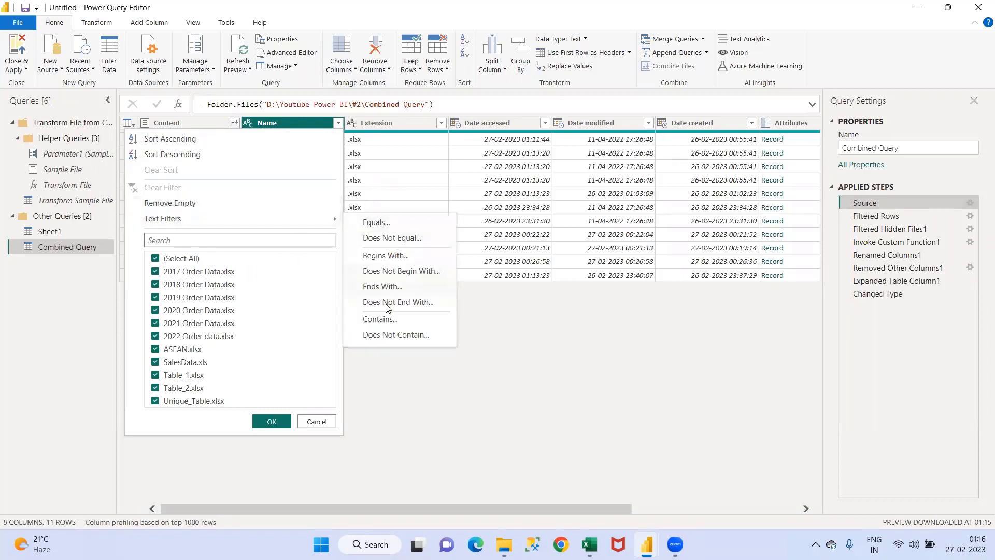
click(390, 319)
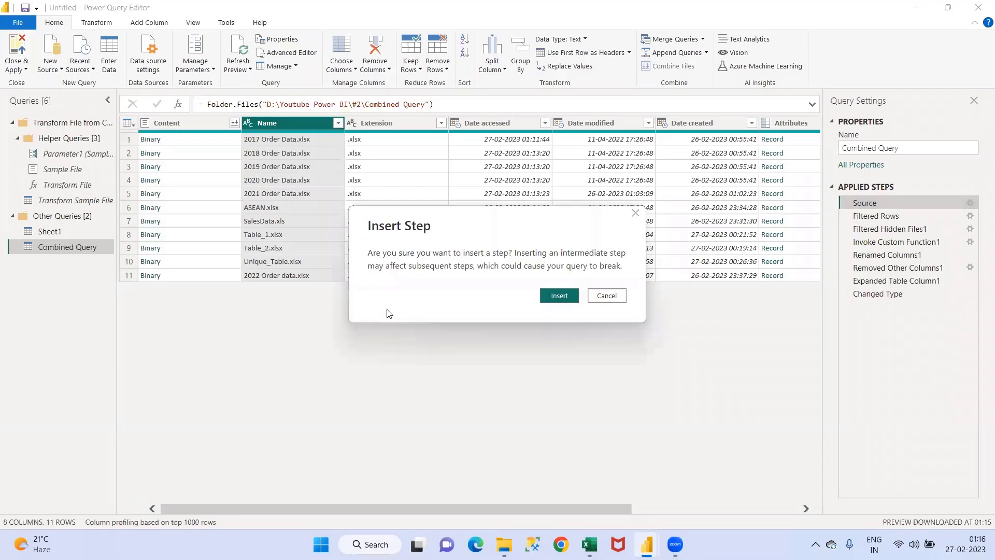
click(558, 296)
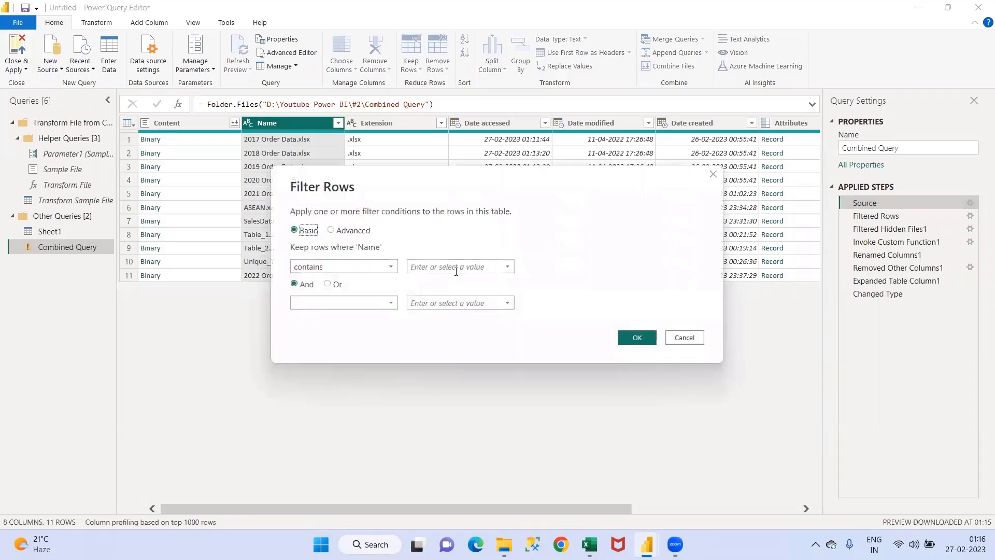
click(456, 269)
key(Caps_Lock)
text(ORDER DATA)
click(637, 338)
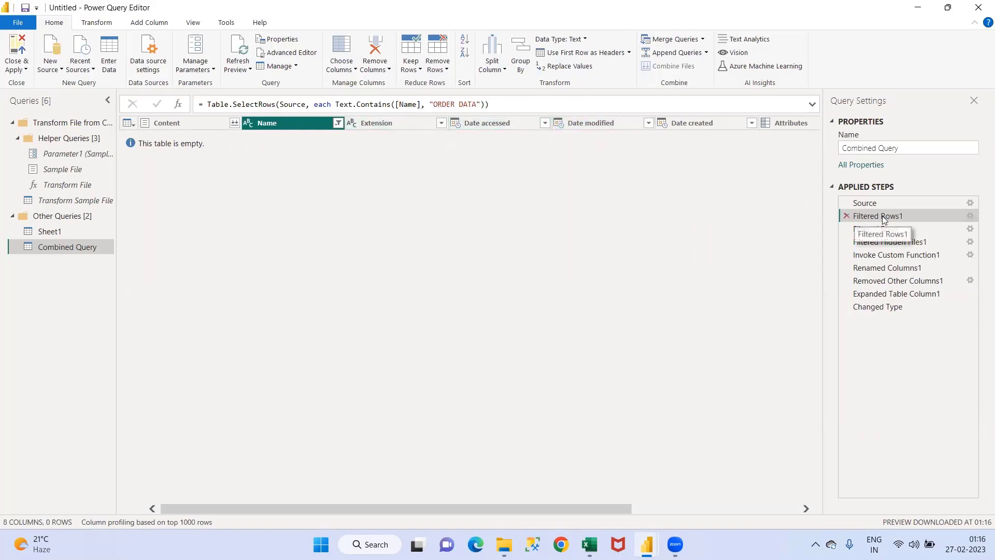
Step: Review the inserted Name filter's settings and the applied steps from Filtered Rows through Removed Other Columns1
click(971, 216)
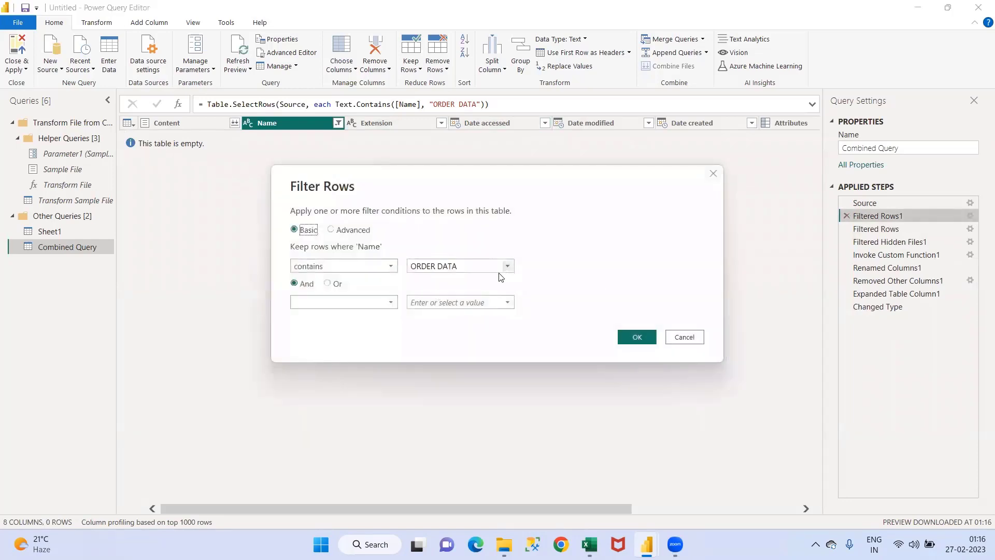
click(683, 337)
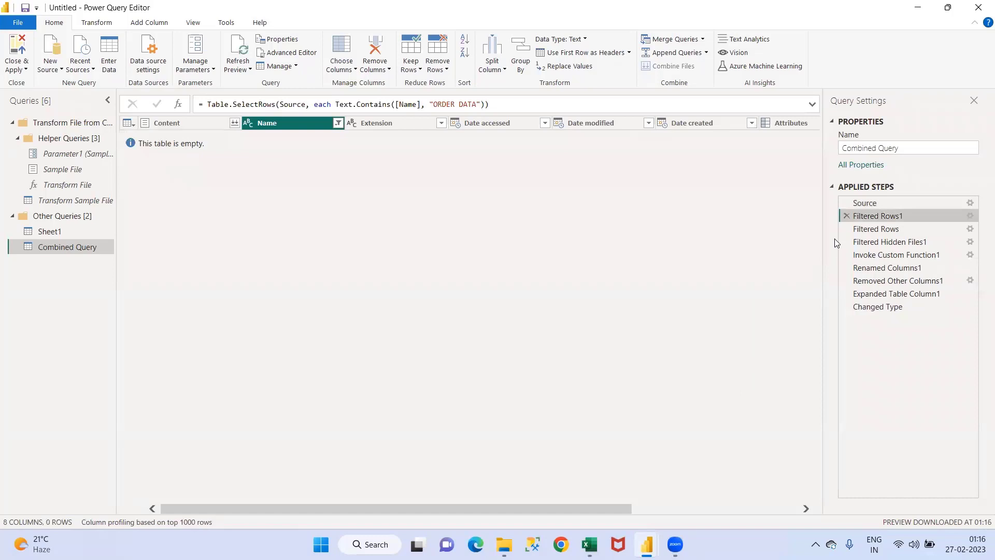
click(874, 229)
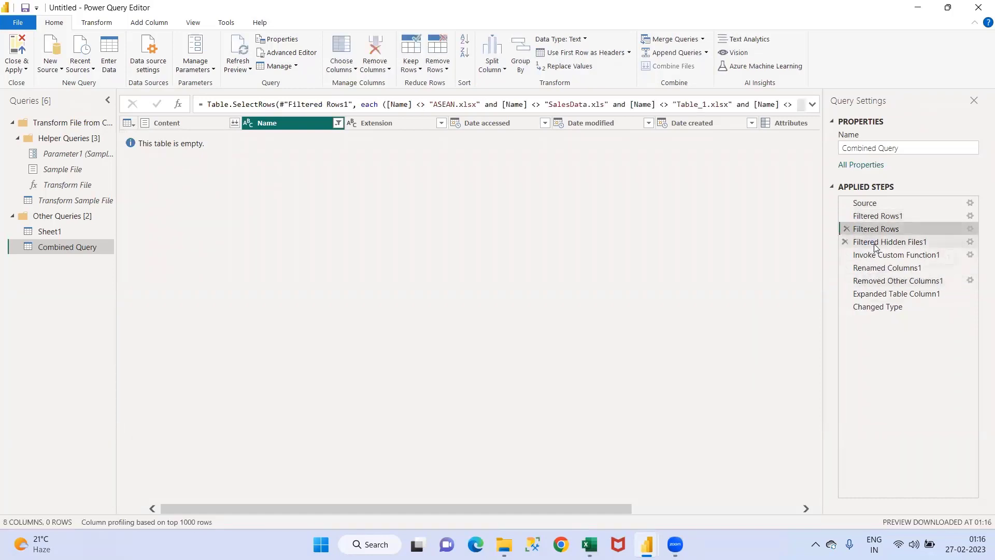
click(876, 242)
click(877, 255)
click(876, 268)
click(875, 281)
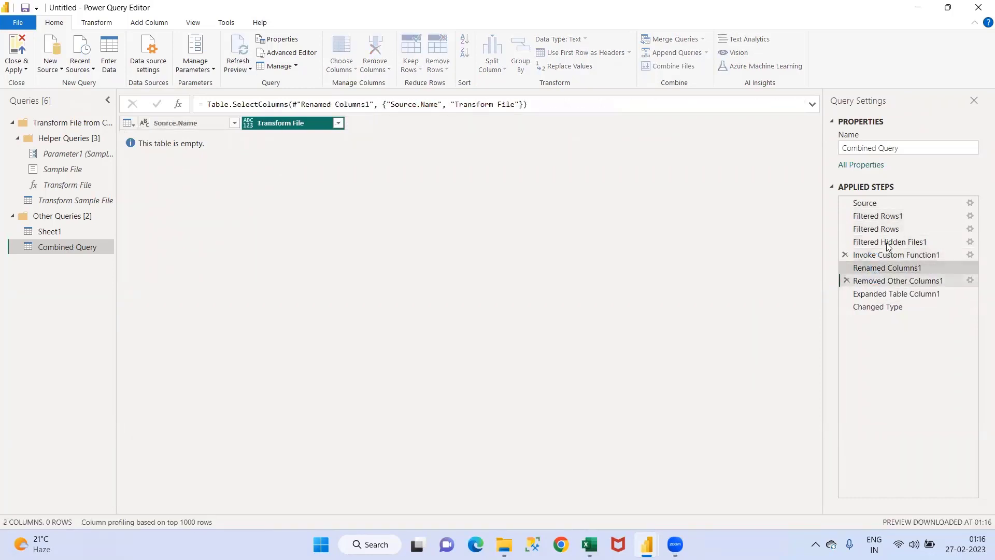
Step: Edit the Filtered Rows1 step so the Name column must contain "Order Data"
click(906, 215)
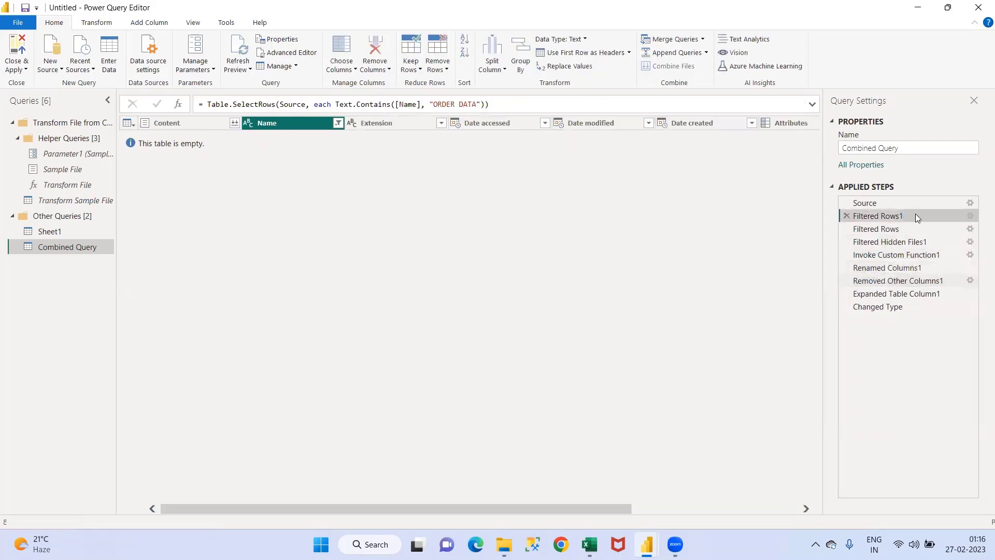
click(971, 216)
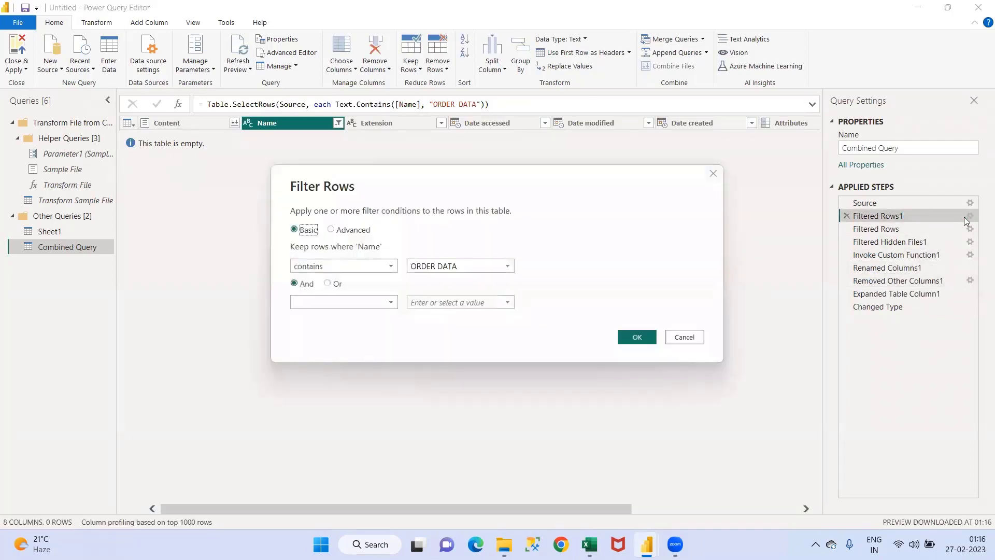
drag(474, 264, 395, 271)
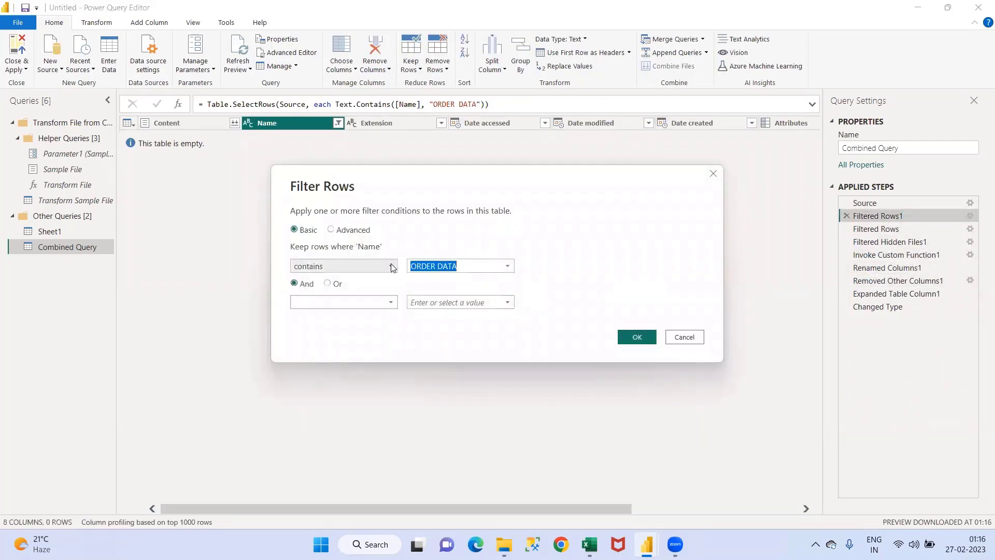
text(oR)
key(BackSpace)
key(BackSpace)
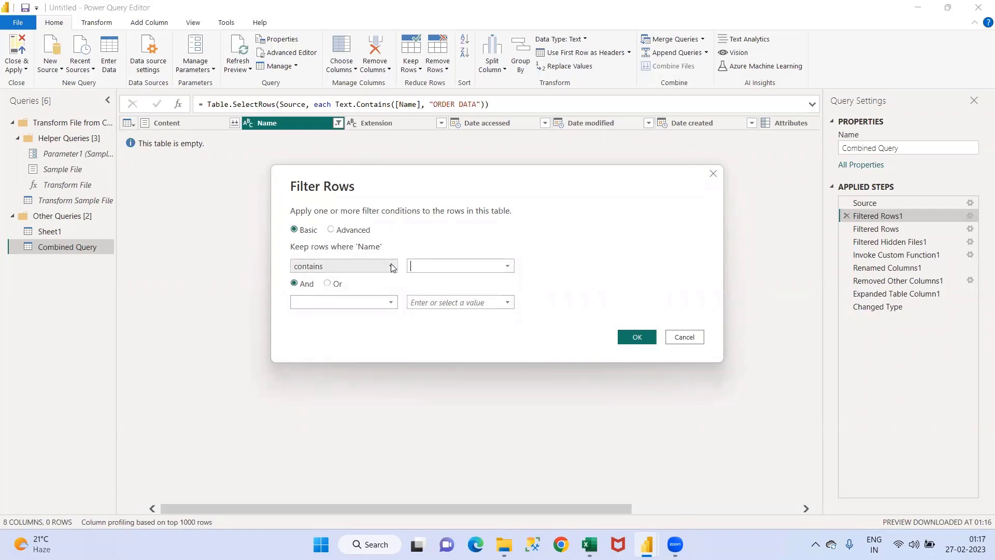
key(Caps_Lock)
text(Order Data)
click(632, 337)
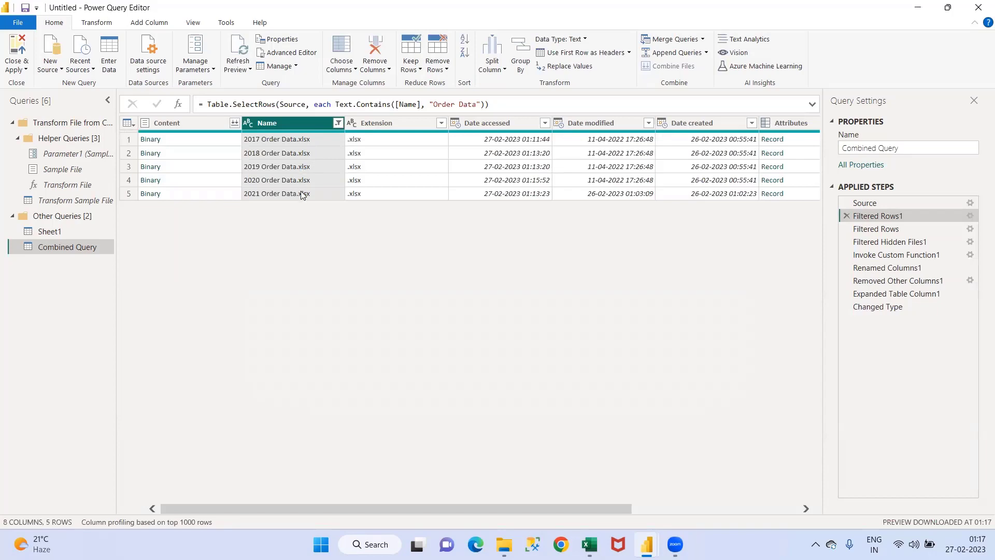
Step: Close the Power Query Editor and apply the changes to load Combined Query into the report
click(26, 69)
click(42, 84)
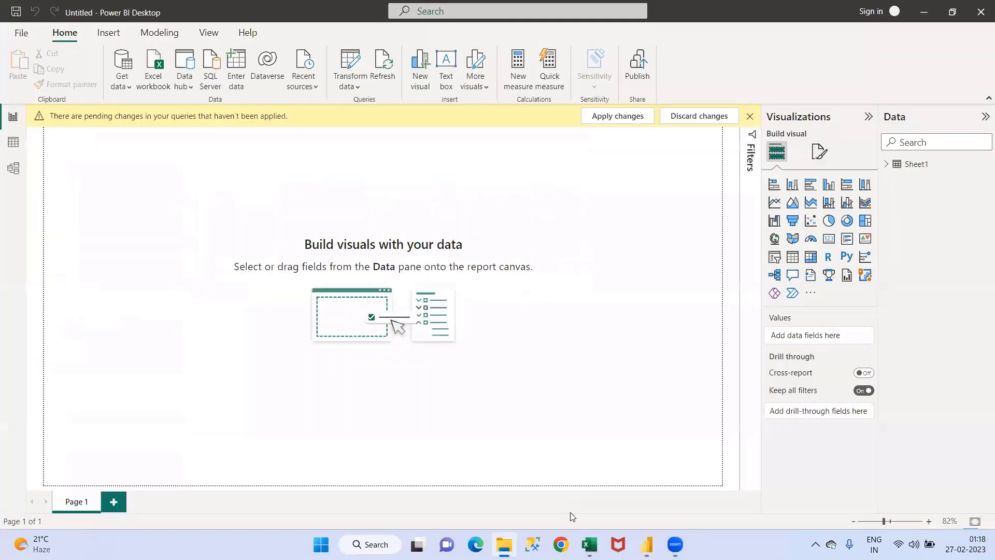
click(624, 330)
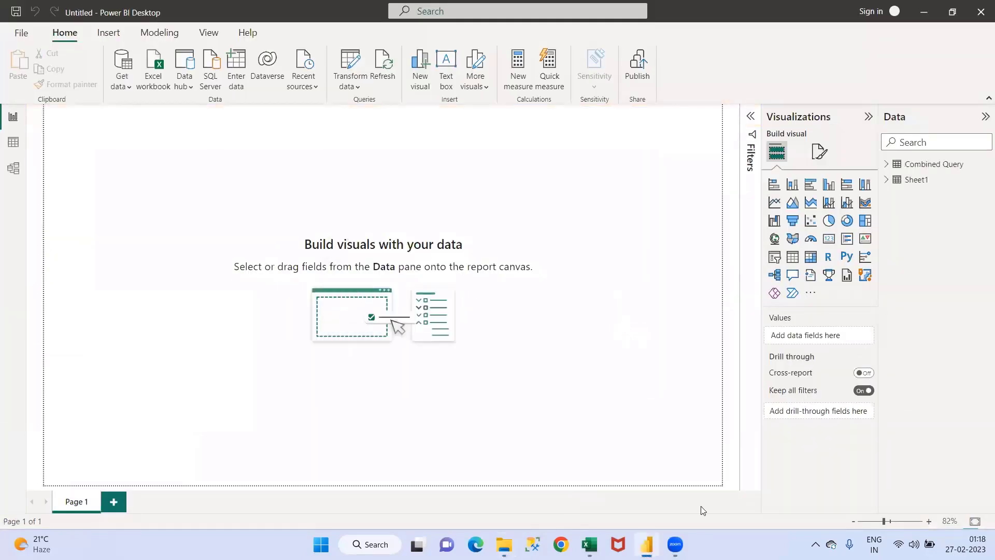
Step: Display the Combined Query table's data and check which source files the Source.Name filter list contains
click(887, 164)
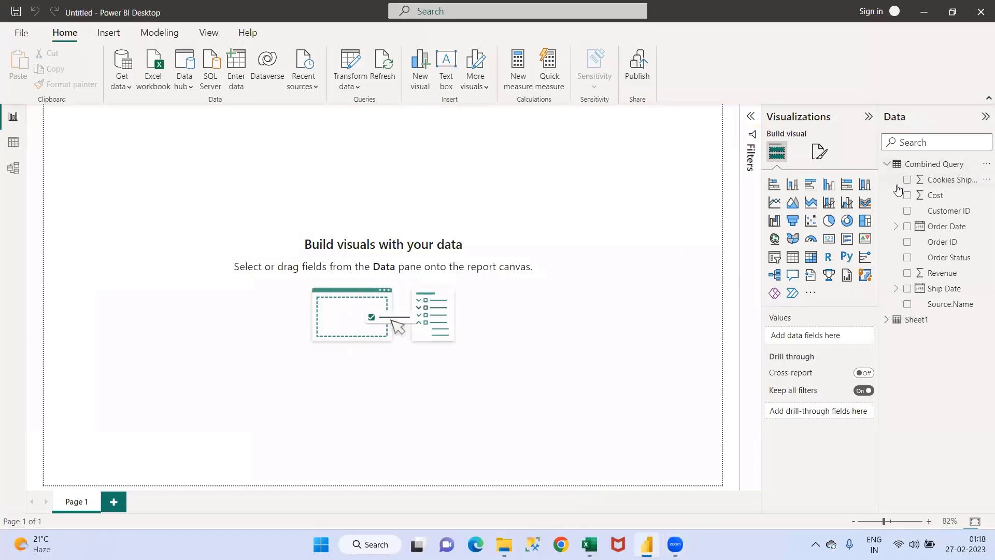
click(13, 142)
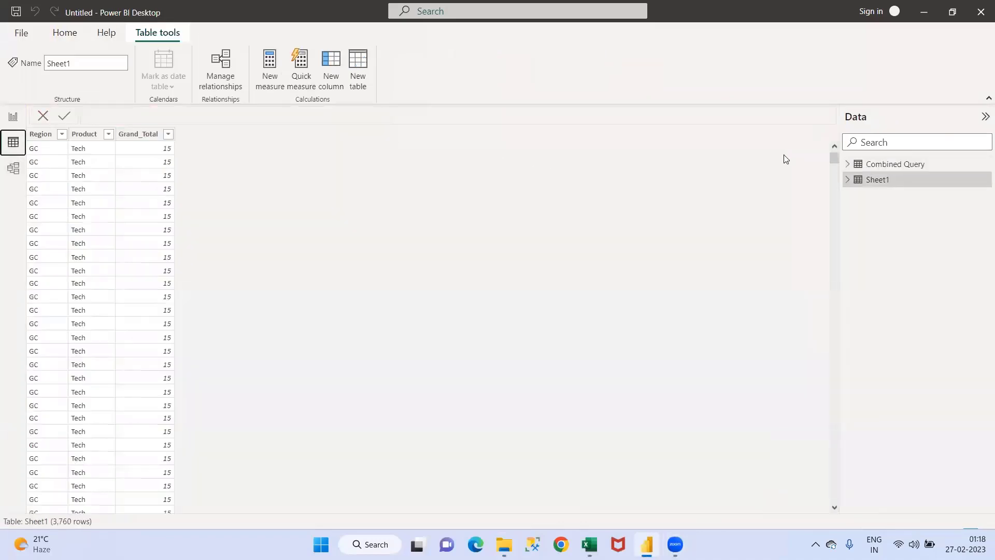
click(883, 165)
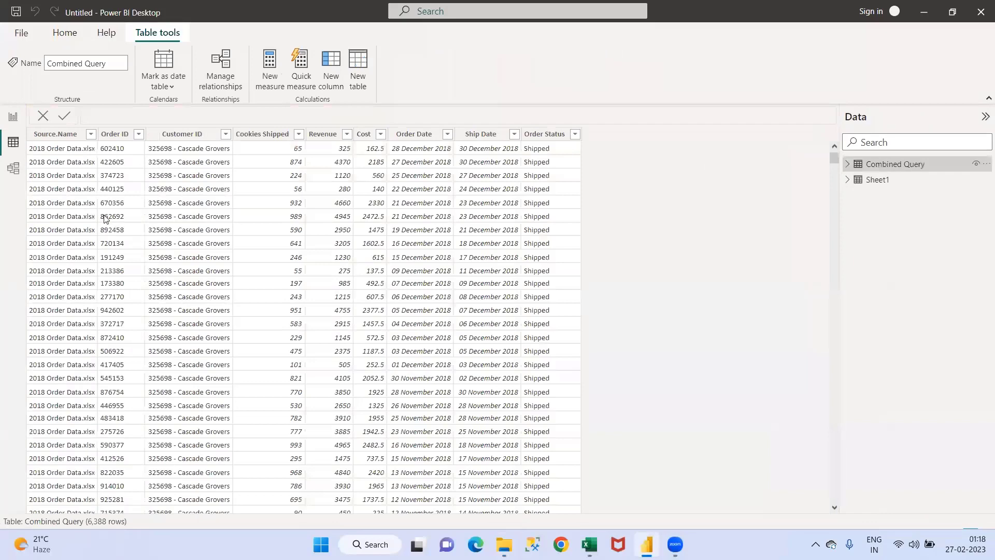
click(92, 139)
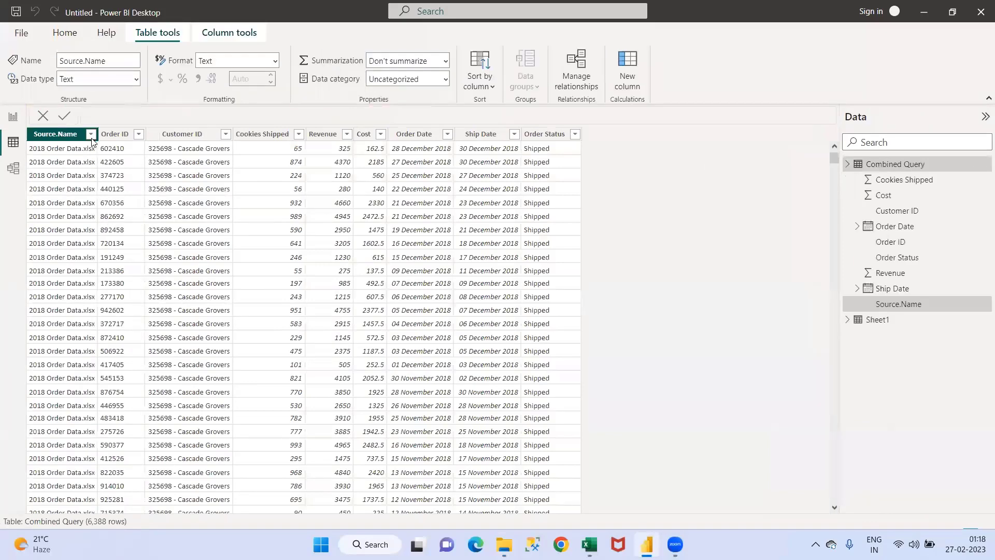
click(91, 135)
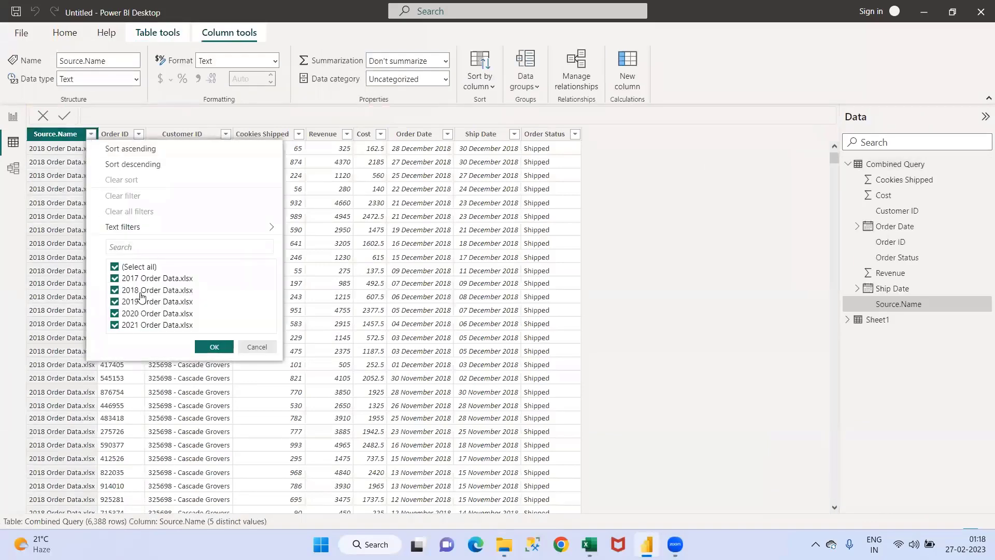
click(223, 353)
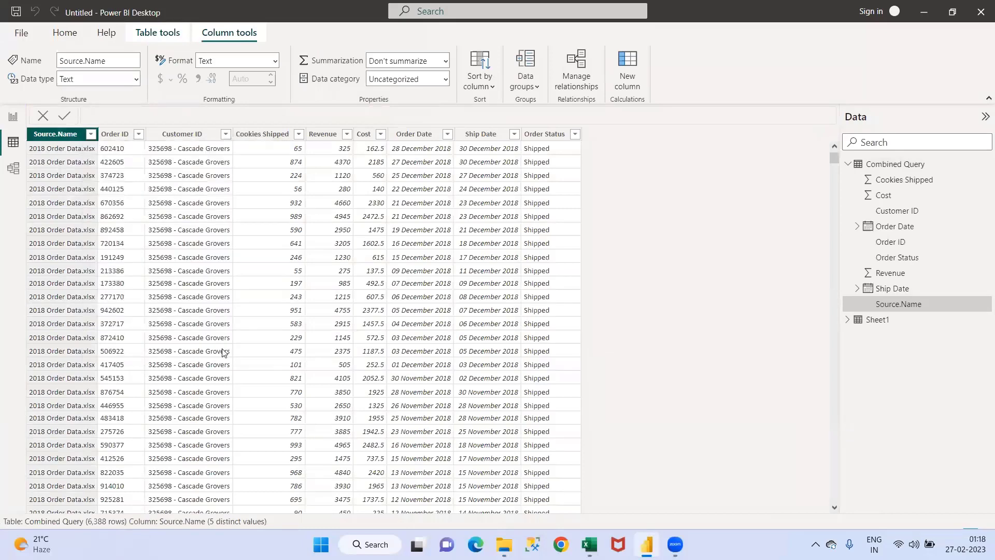
Step: In File Explorer, move the 2022 Order data workbook from the New Data folder into the Combined Query folder
key(alt+Tab)
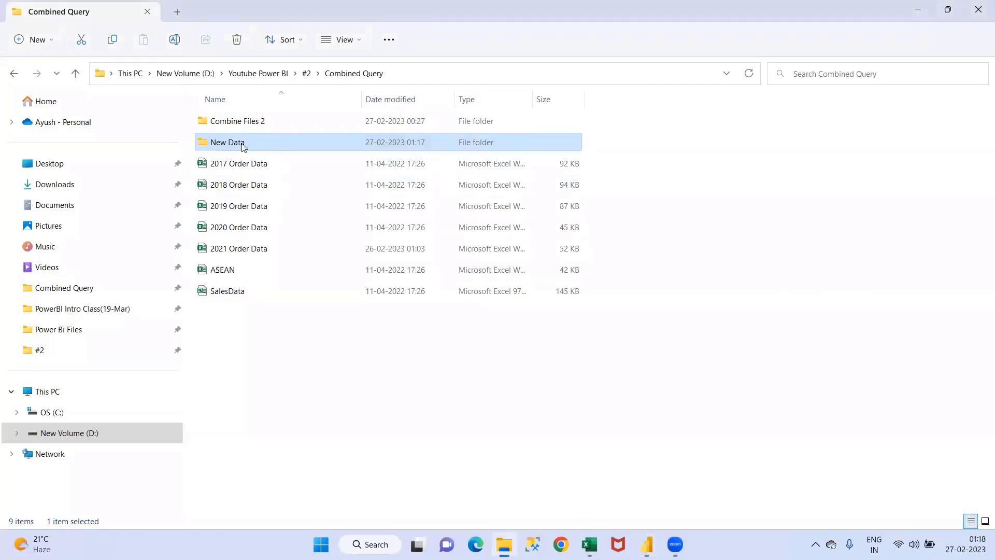
double_click(243, 147)
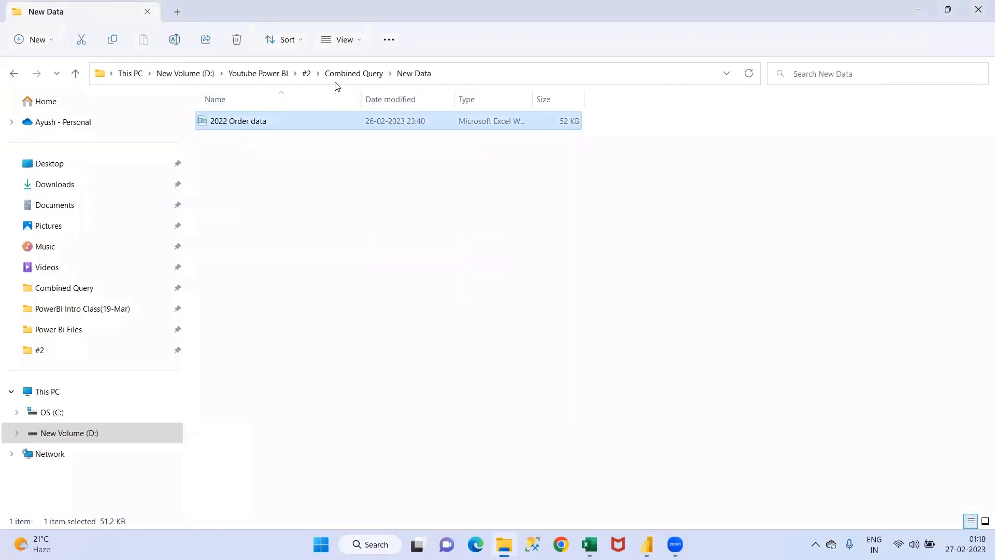
click(353, 73)
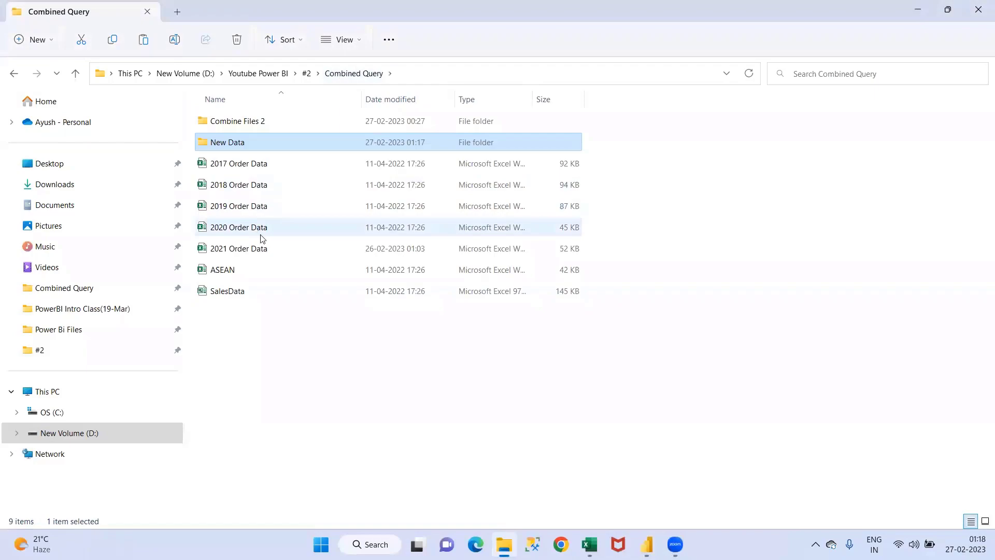
key(ctrl+v)
Step: Return to Power BI Desktop, refresh the loaded queries and check the Source.Name filter list for the 2022 workbook
key(alt+Tab)
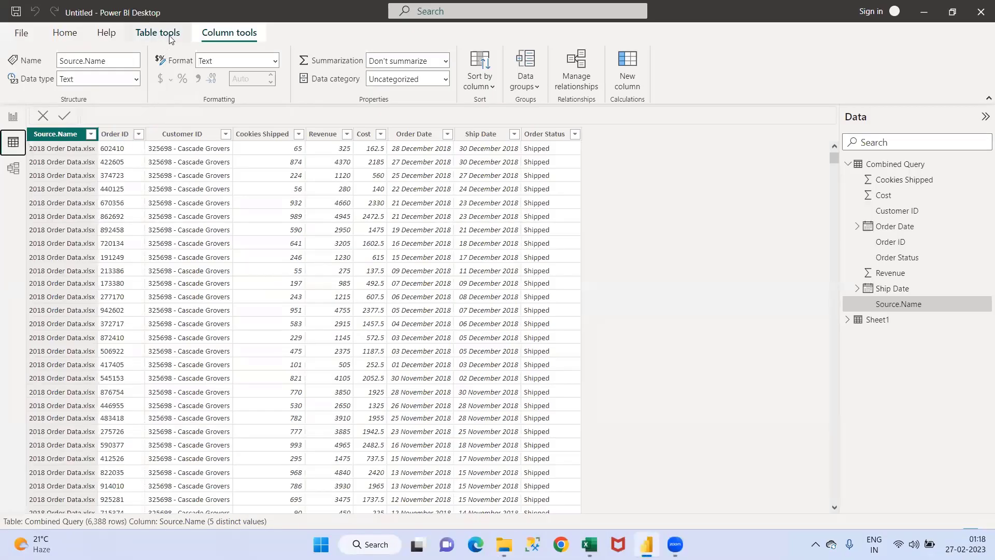
click(65, 33)
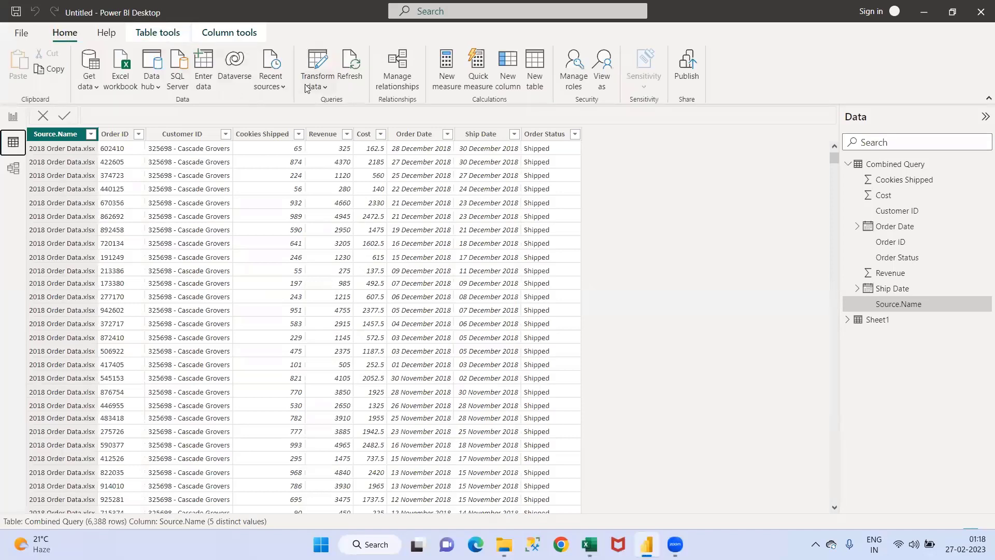
click(358, 74)
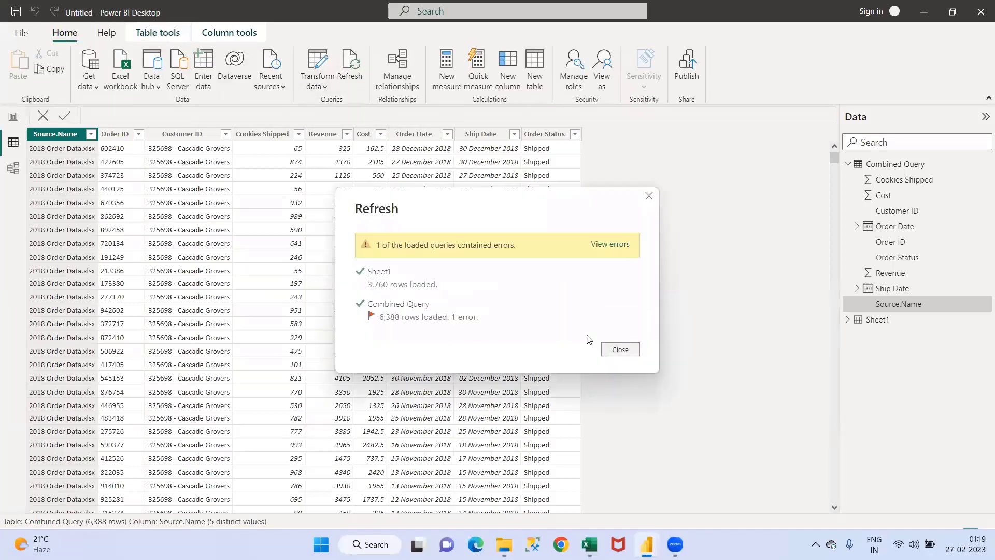
click(617, 349)
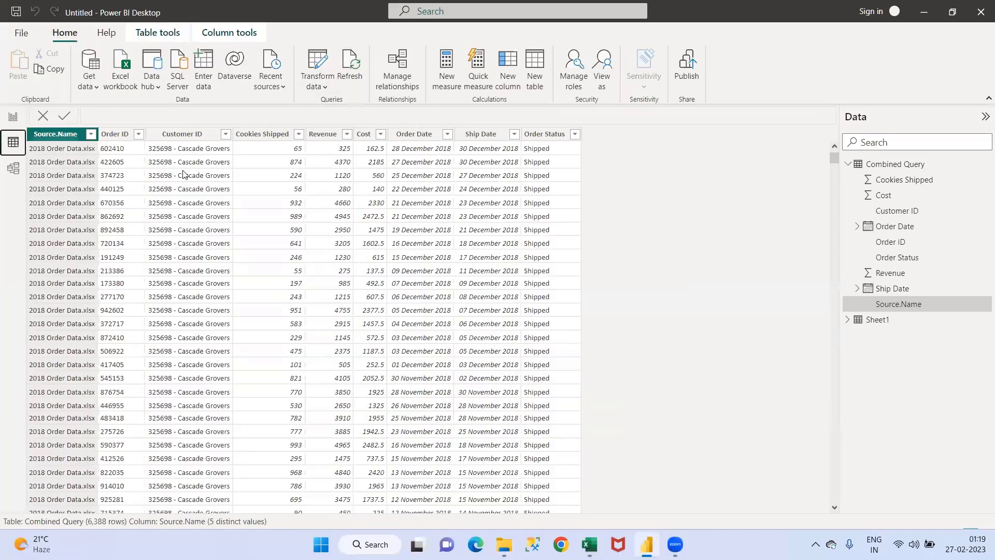
click(91, 134)
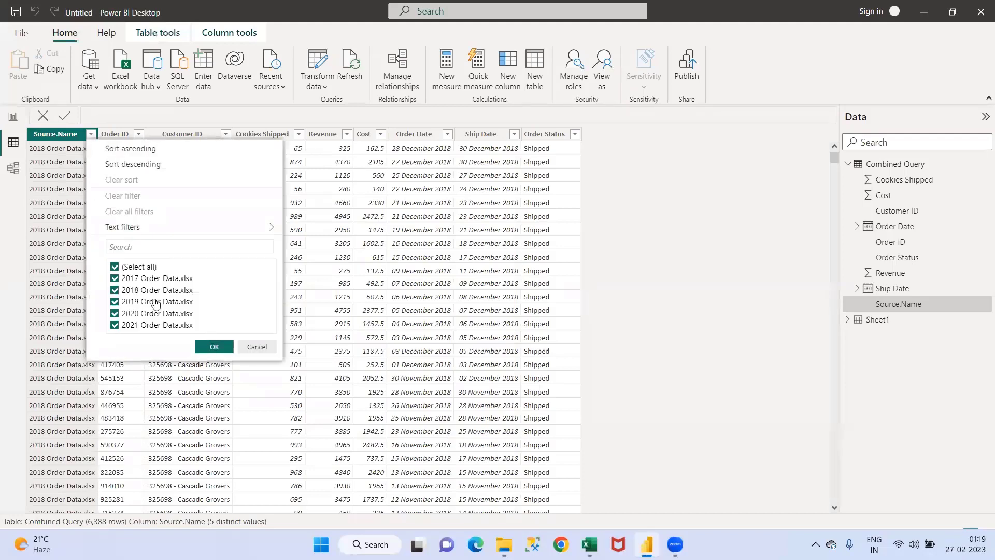
click(214, 348)
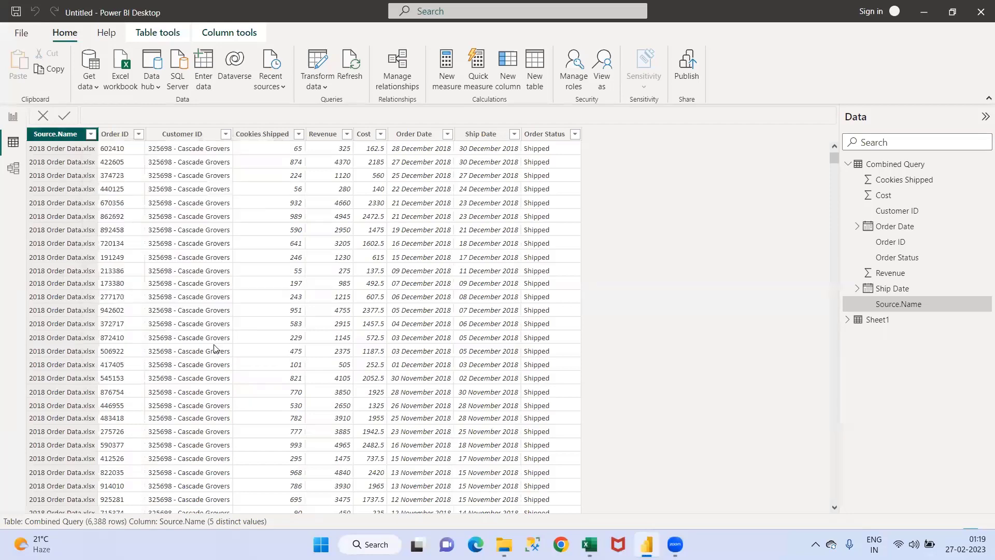
Step: In File Explorer, rename the 2022 Order data workbook in the Combined Query folder as "2022 Order Data"
key(alt+Tab)
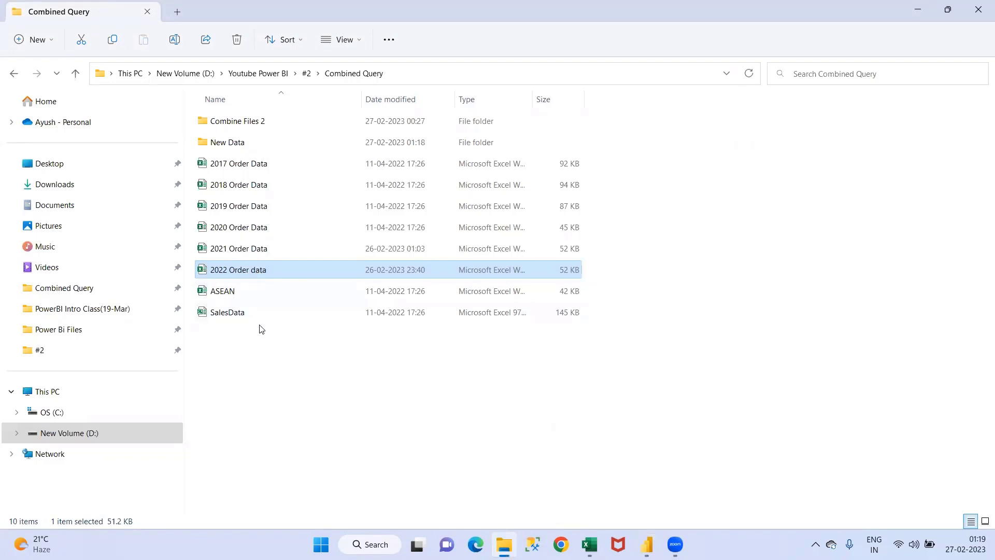
key(F2)
key(End)
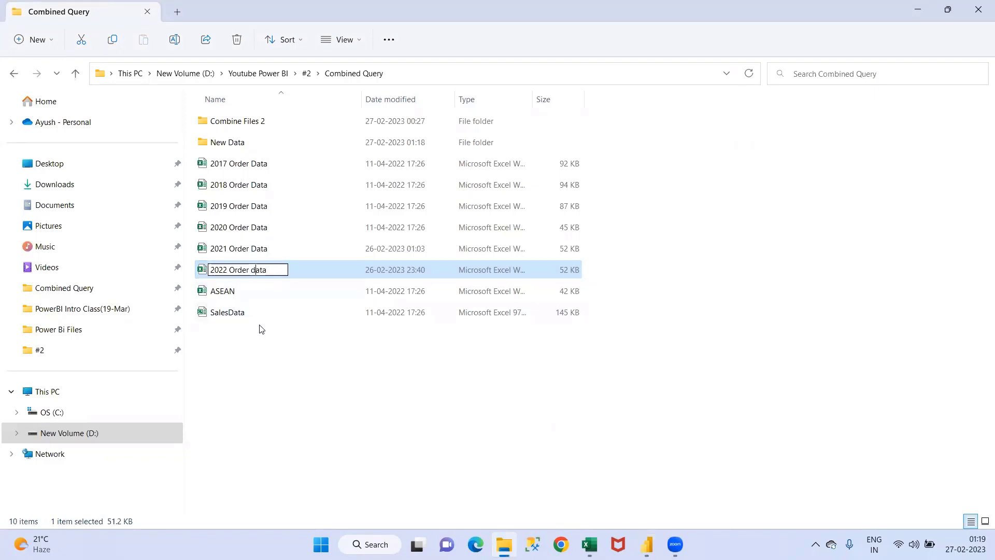
text(D)
key(Return)
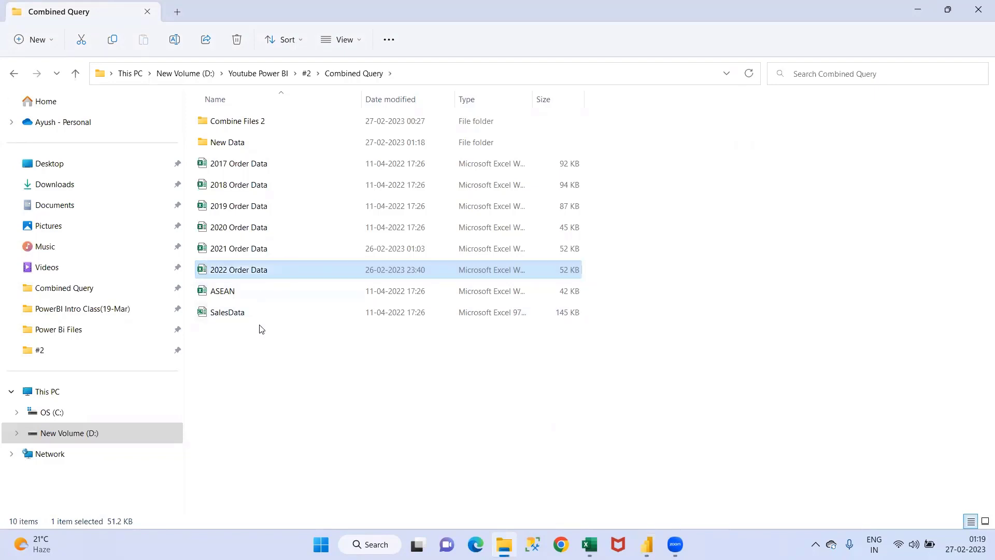
Step: Refresh the queries in Power BI Desktop after the rename and inspect the files listed in the Source.Name filter
key(alt+Tab)
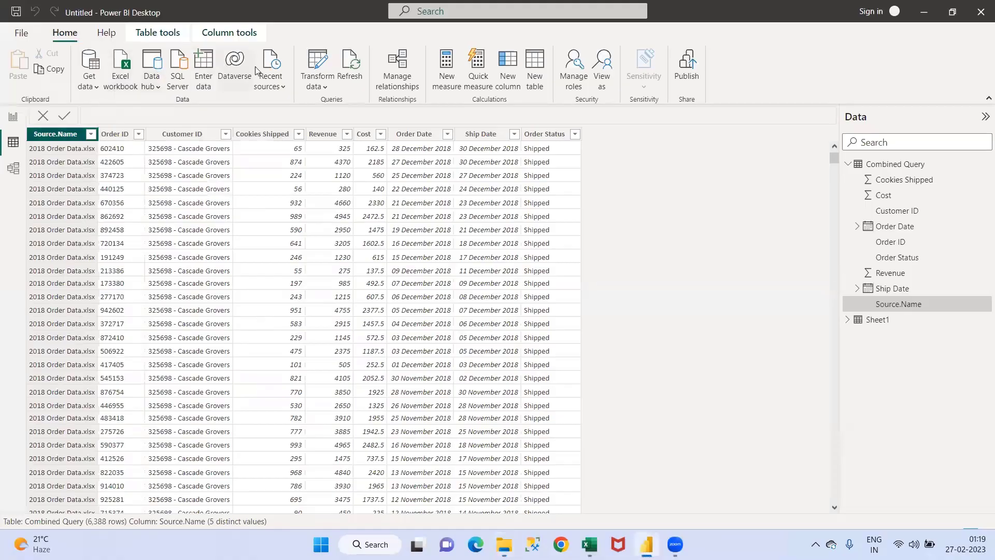
click(357, 73)
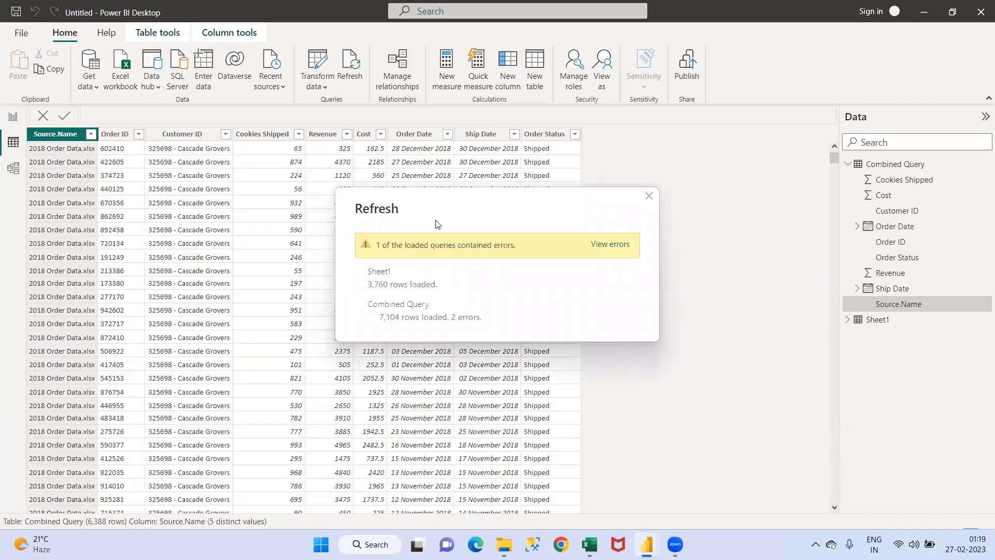
click(620, 350)
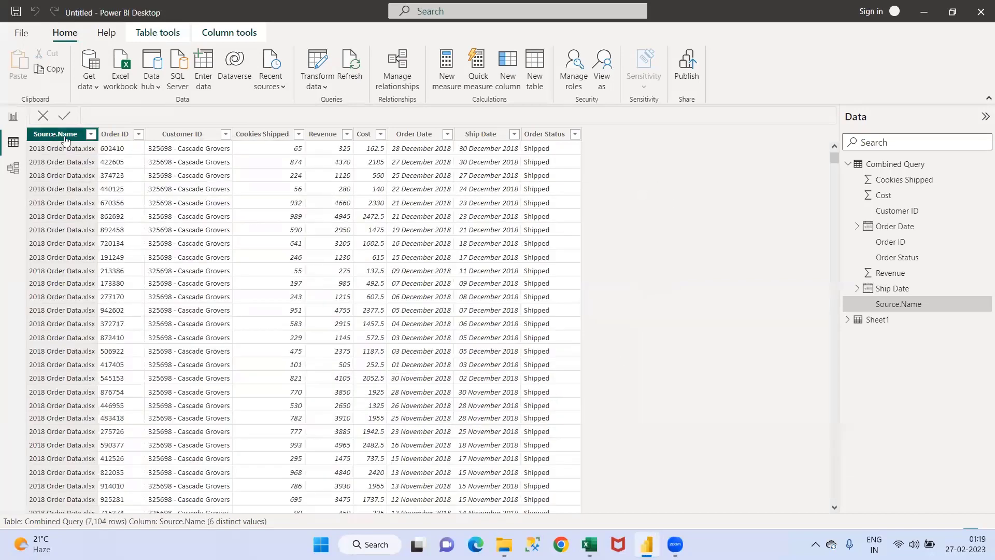
click(91, 135)
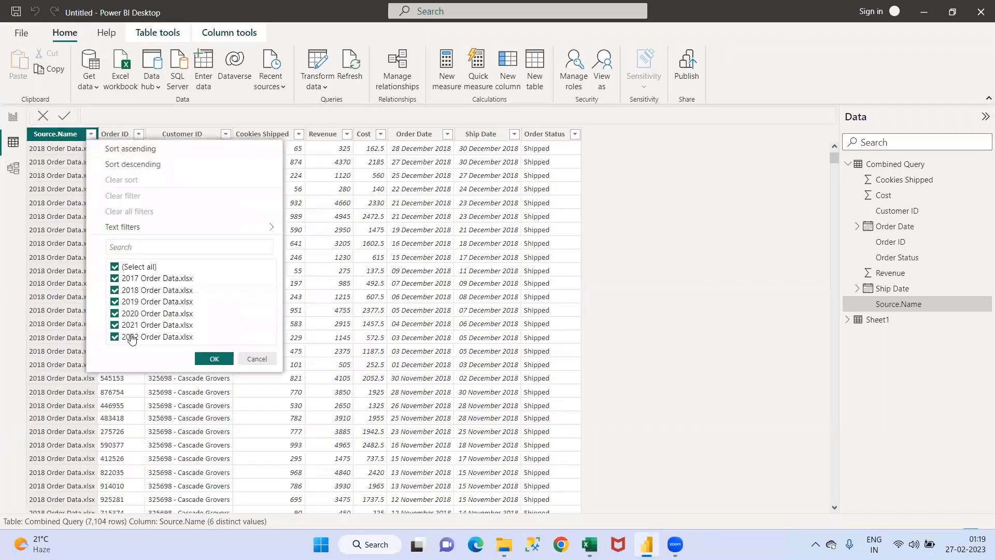
click(214, 359)
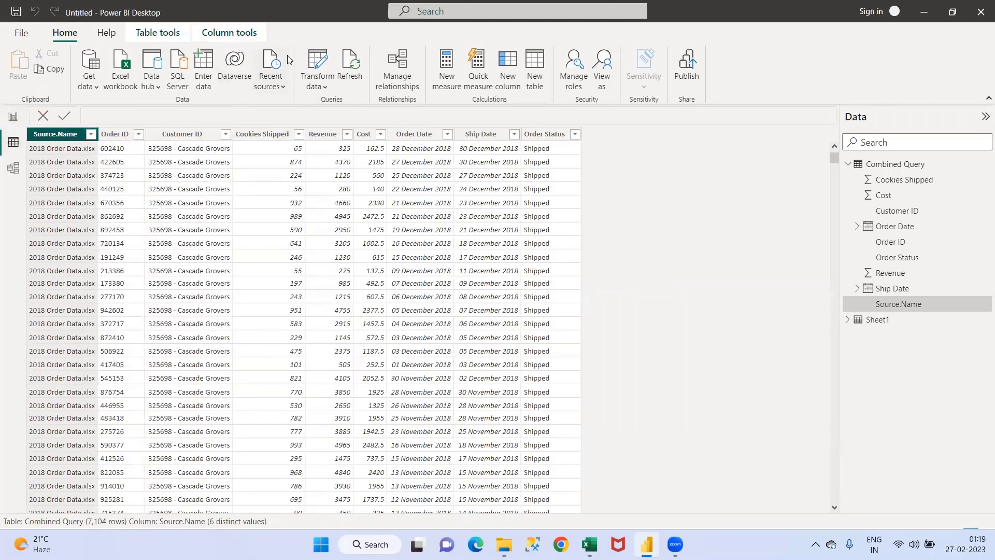
Step: Open the Power Query Editor, and in File Explorer open the Combine Files 2 folder and its Table_1 workbook
click(316, 83)
click(332, 104)
key(alt+Tab)
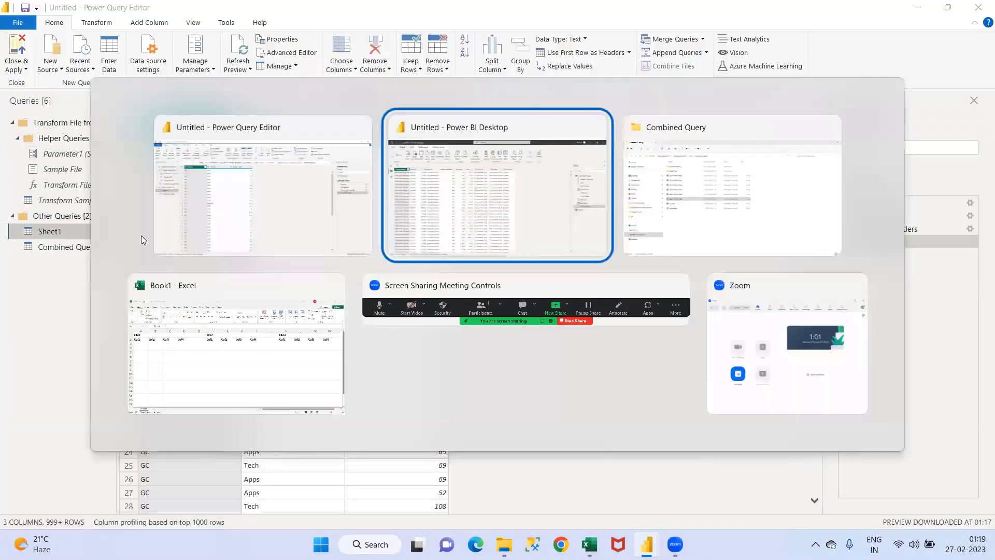
key(alt+Tab)
double_click(233, 123)
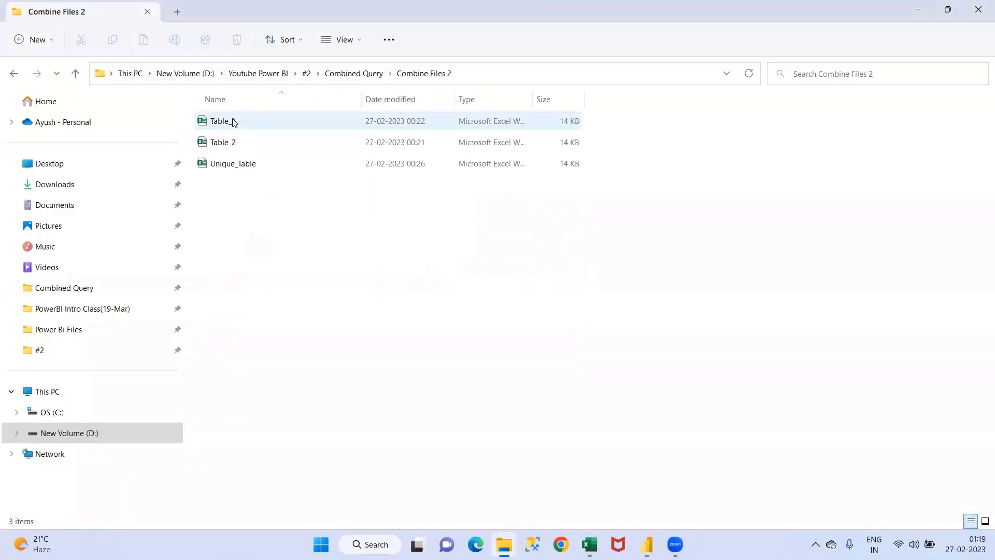
click(241, 126)
Step: Close the Book1 workbook in Excel and open Table_2 from the Combine Files 2 folder to review its columns
key(alt+Tab)
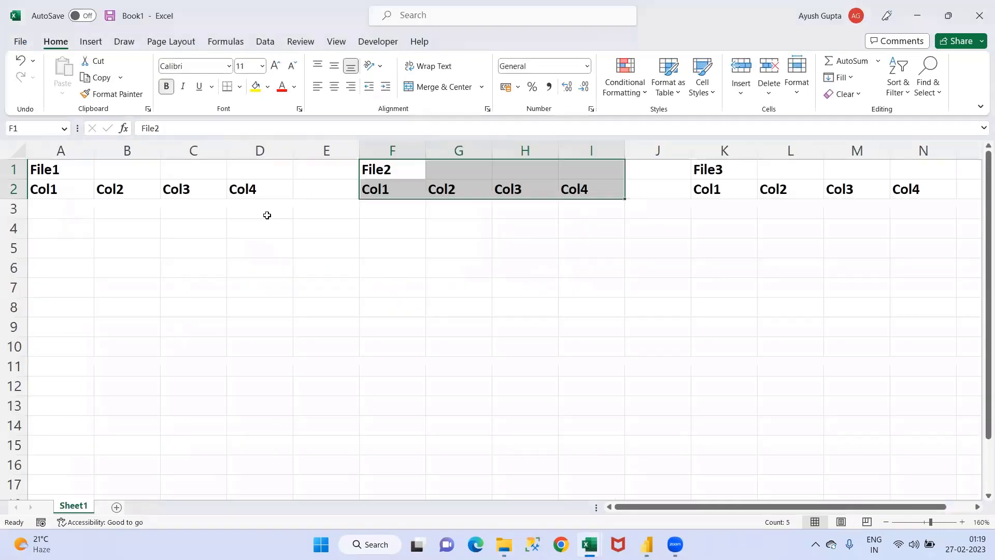
click(362, 274)
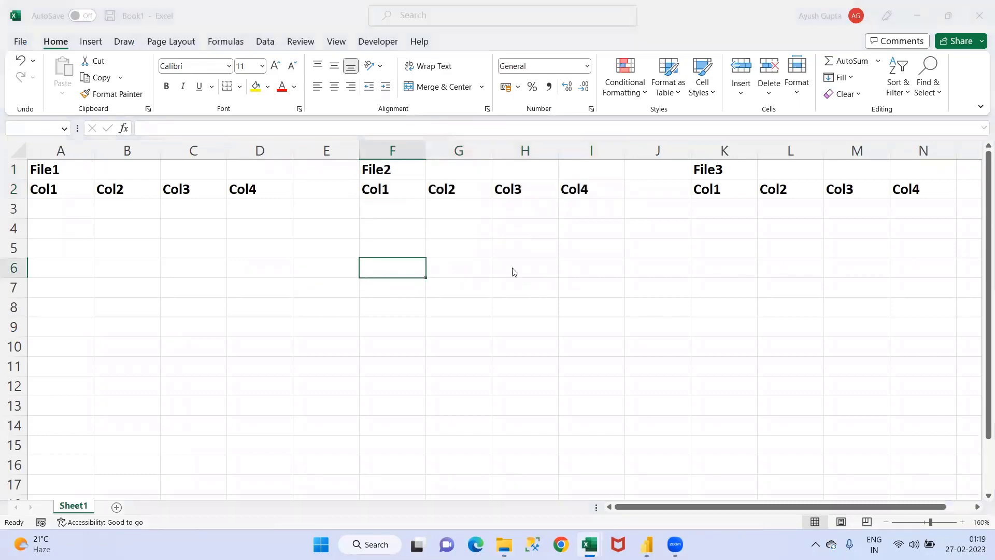
click(546, 342)
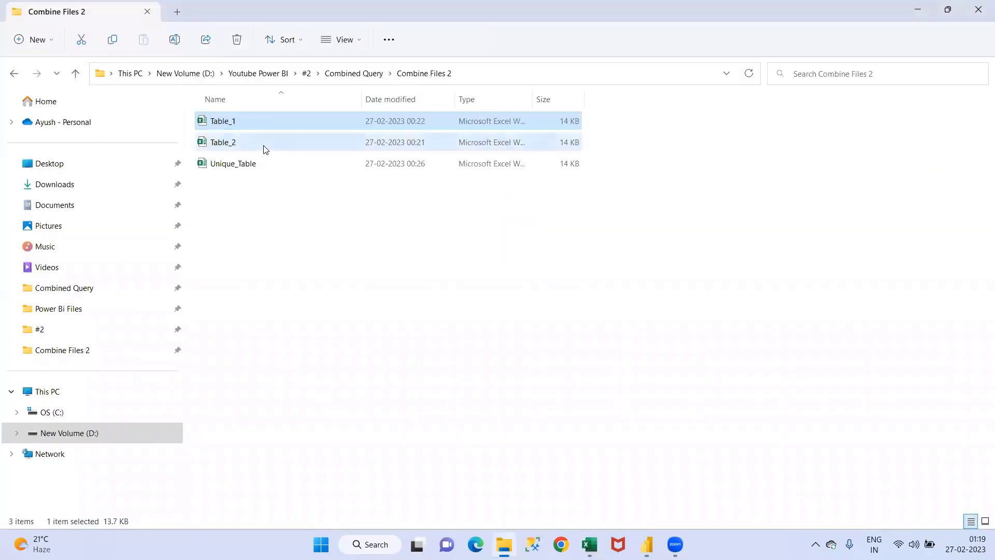
double_click(223, 142)
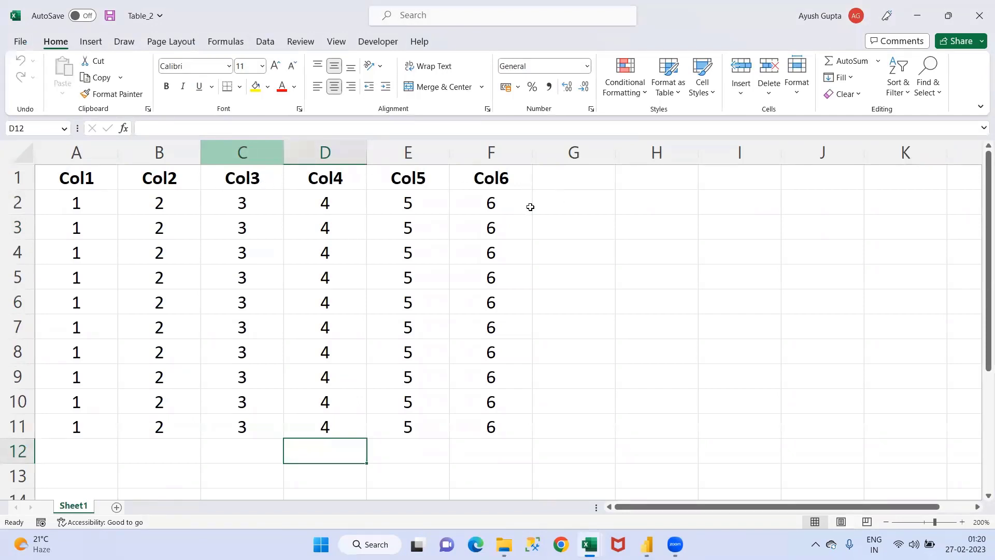
Step: Switch to the Power Query Editor and start a new query that uses the Folder connector as its source
key(alt+Tab)
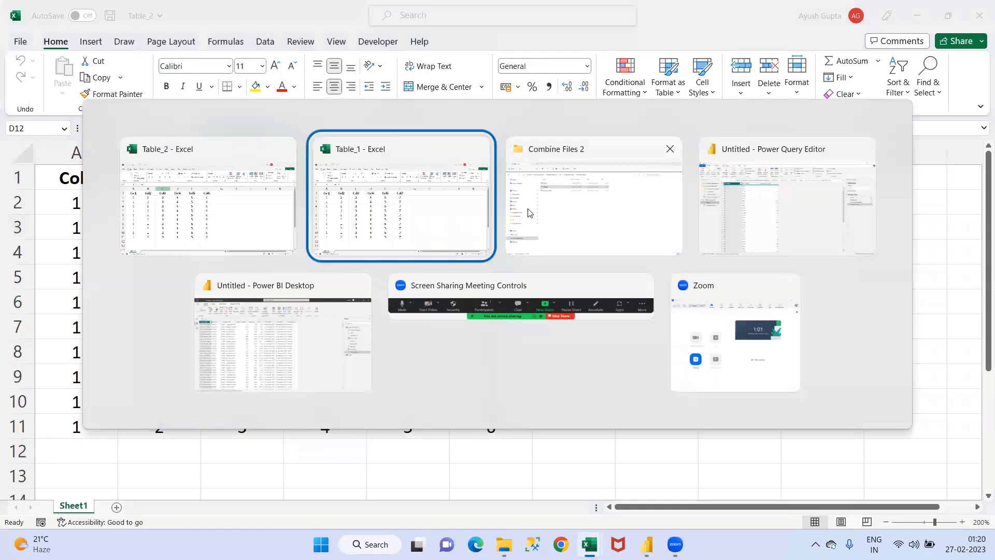
key(alt+Tab)
key(alt+Tab)
click(61, 71)
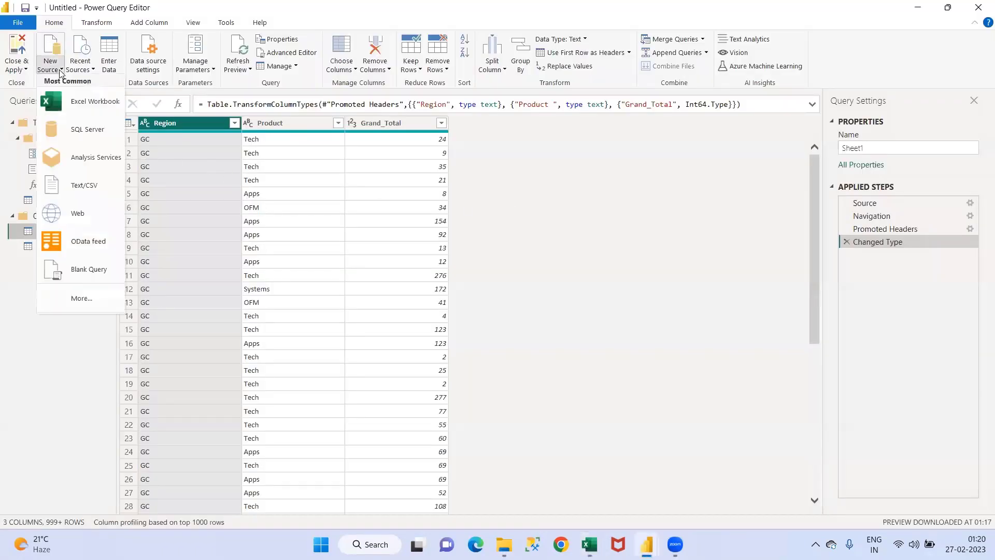
click(88, 306)
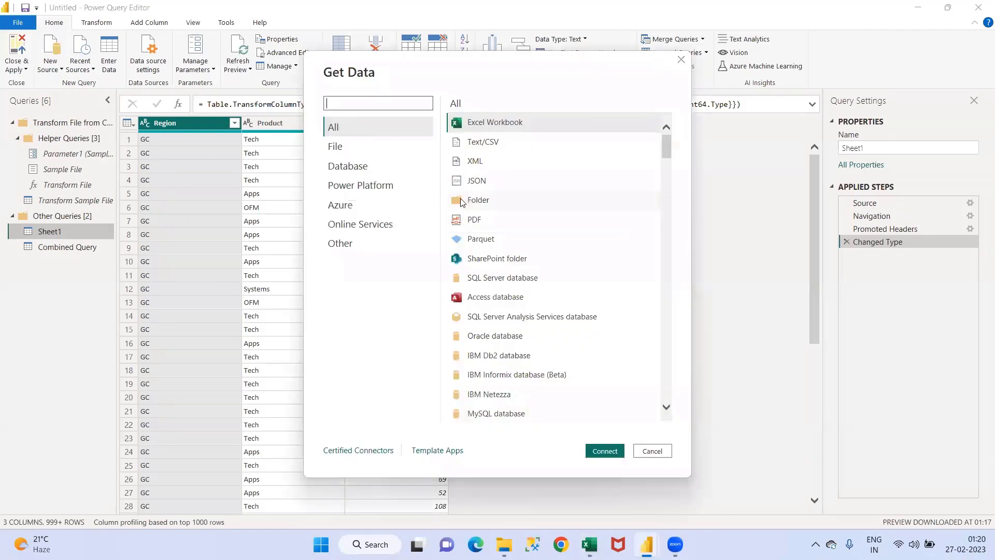
click(456, 200)
click(610, 457)
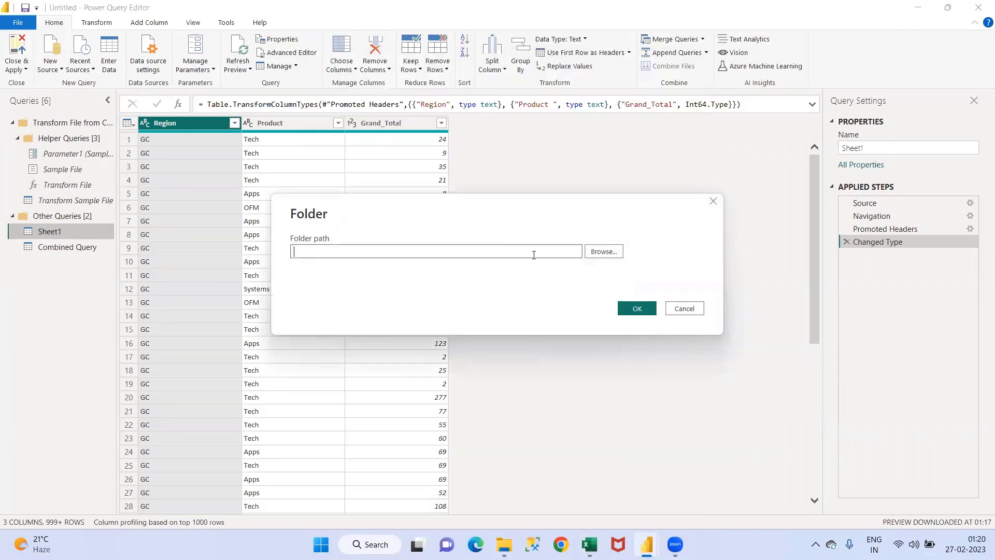
Step: Copy the path of the Combine Files 2 folder from File Explorer and return to the Power Query Editor
mouse_move(504, 544)
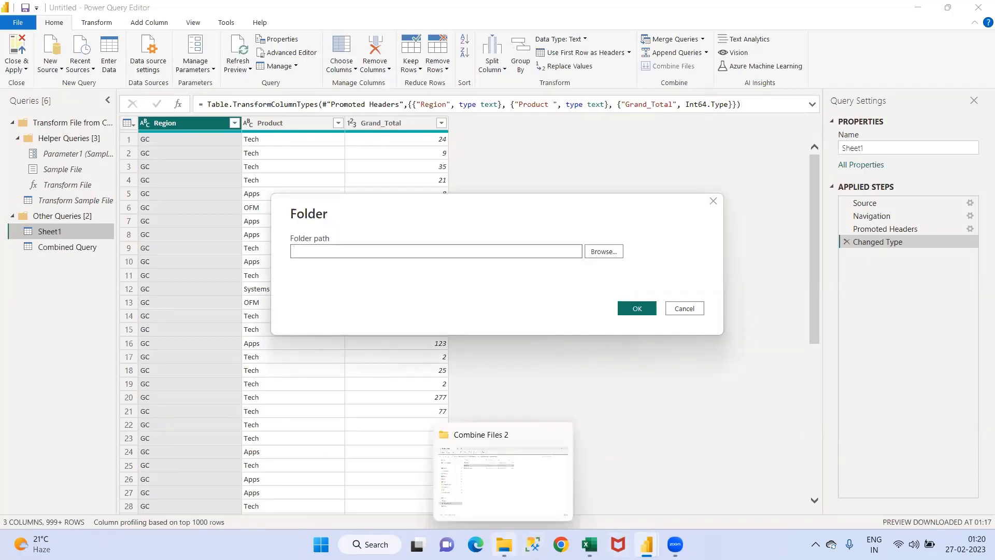
click(506, 471)
click(474, 77)
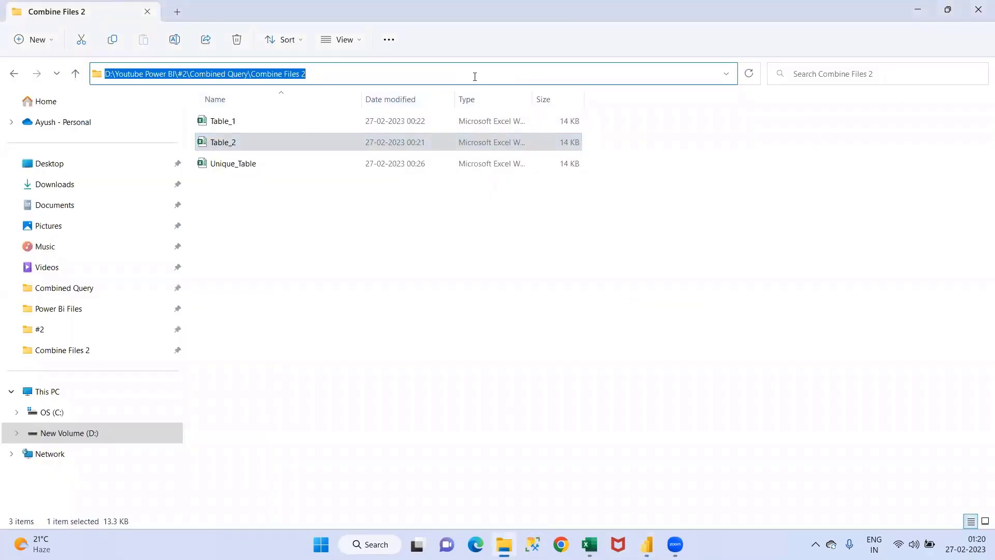
key(ctrl+c)
key(Escape)
key(alt+Tab)
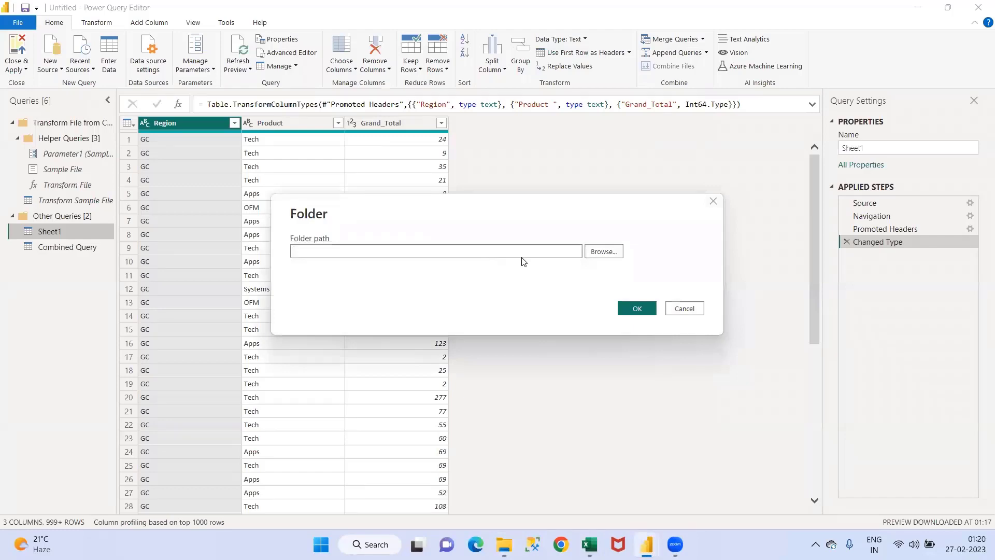
Step: Set the folder path to D:\Youtube Power BI\#2\Combined Query\Combine Files 2 and load its file list with Transform Data
key(ctrl+v)
click(641, 311)
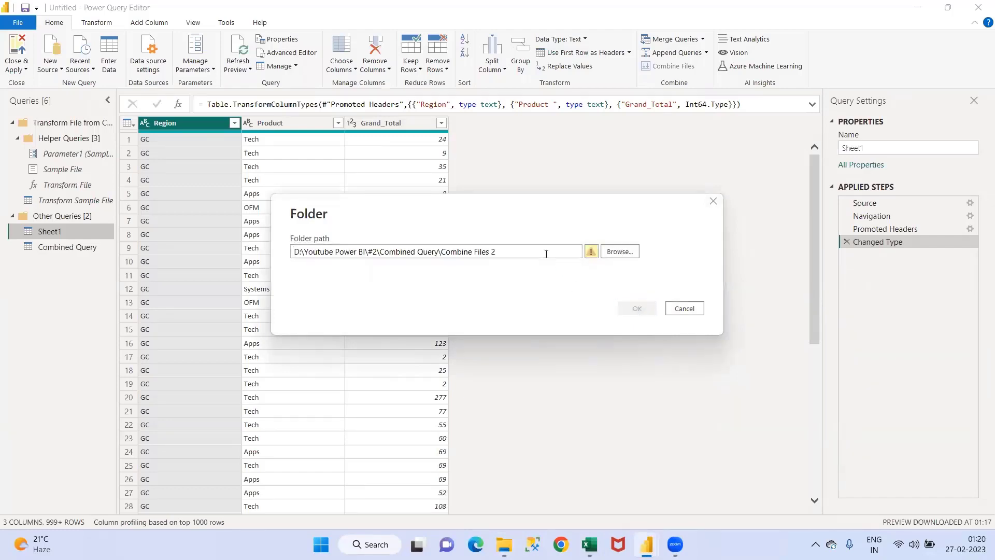
click(637, 308)
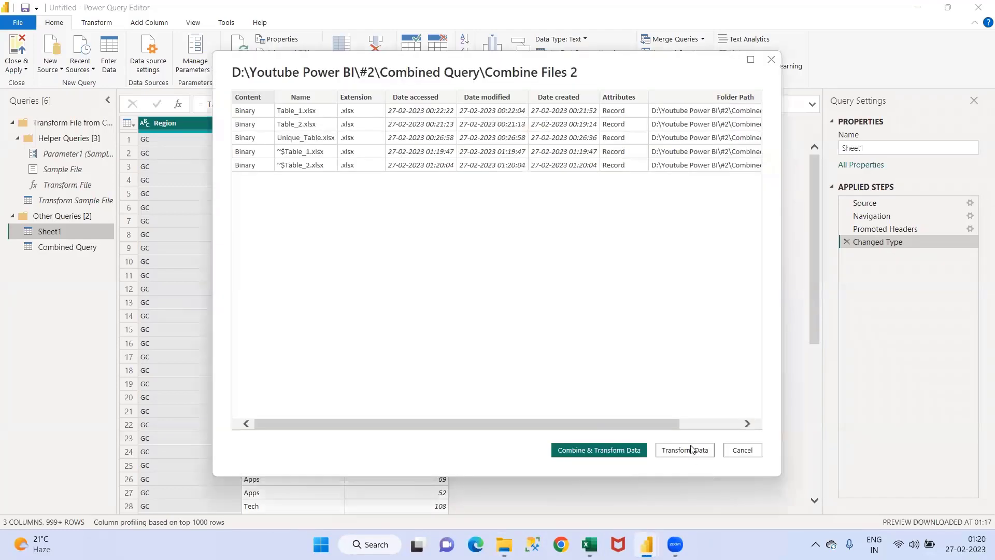
click(691, 449)
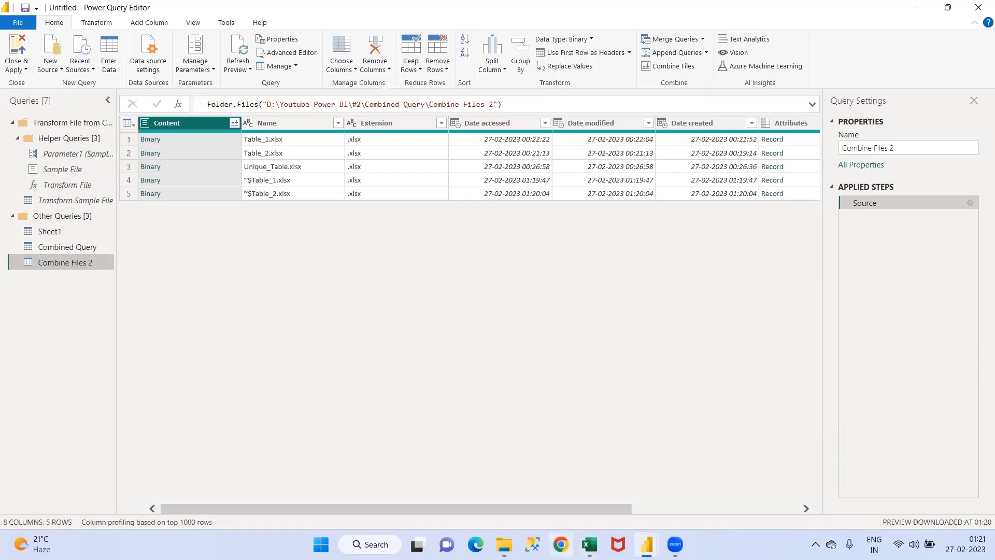
Step: Close the open Table_1 and Table_2 workbooks in Excel, and refresh the Combine Files 2 query preview in the Power Query Editor
mouse_move(590, 544)
click(540, 495)
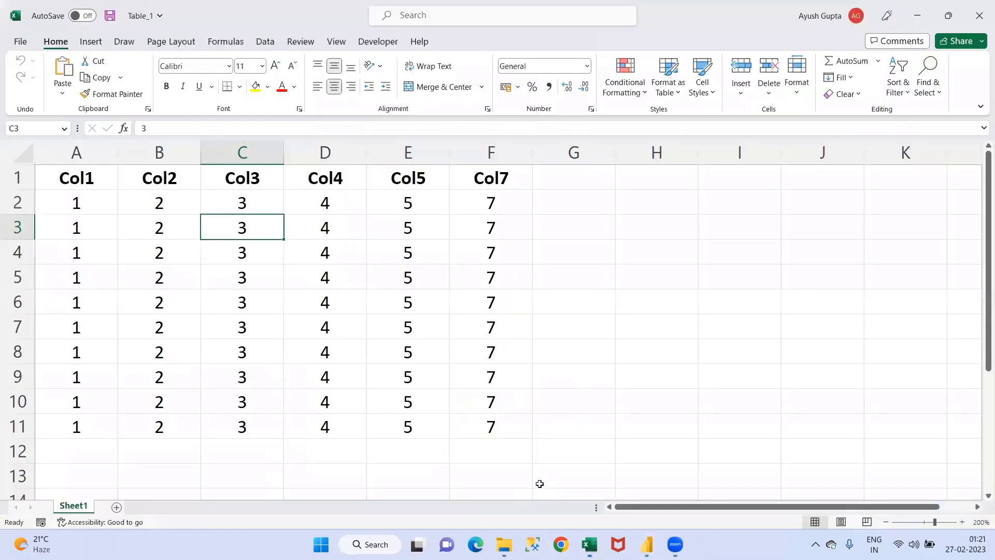
key(ctrl+w)
click(502, 358)
key(ctrl+w)
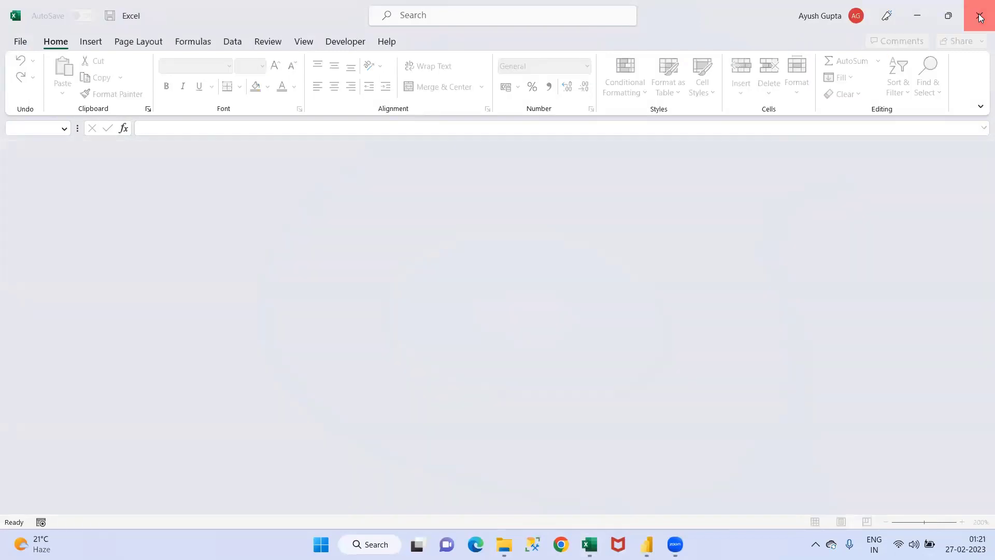
click(980, 15)
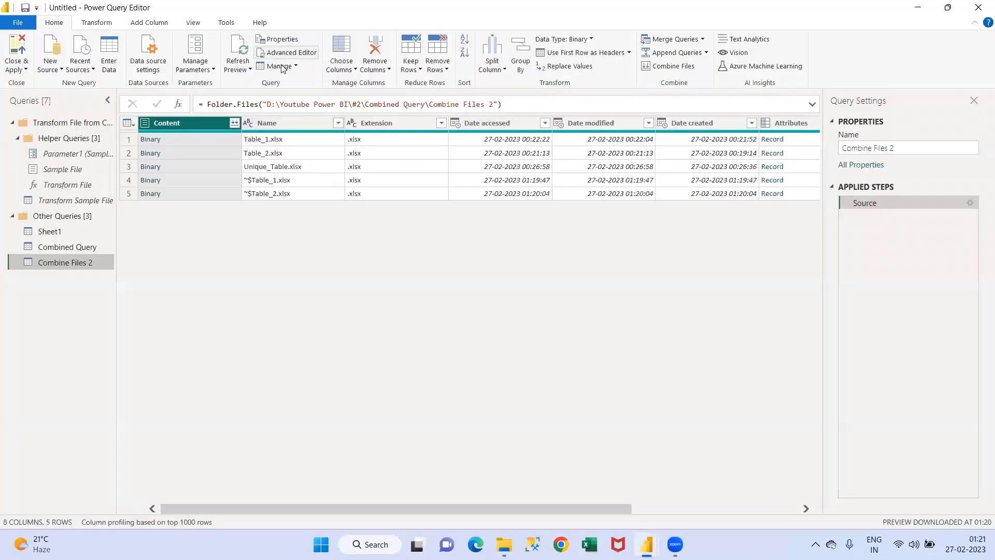
click(238, 66)
click(250, 84)
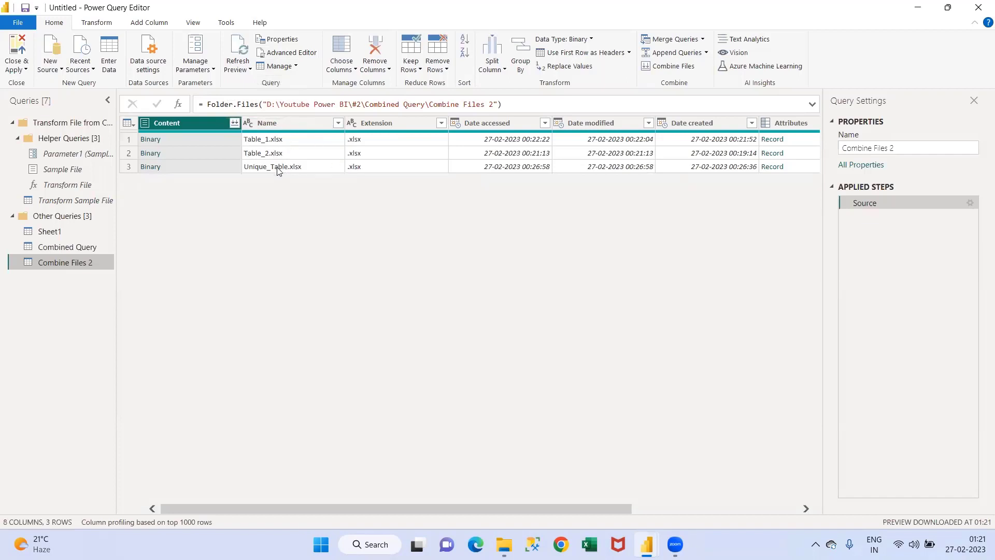
Step: Filter the Name column to exclude Unique_Table.xlsx
click(338, 122)
click(156, 297)
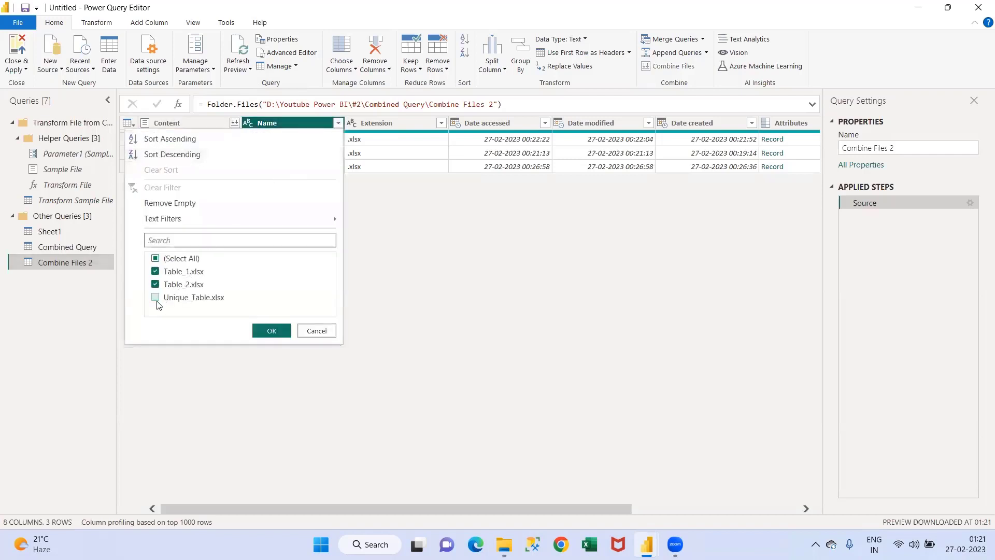
click(272, 331)
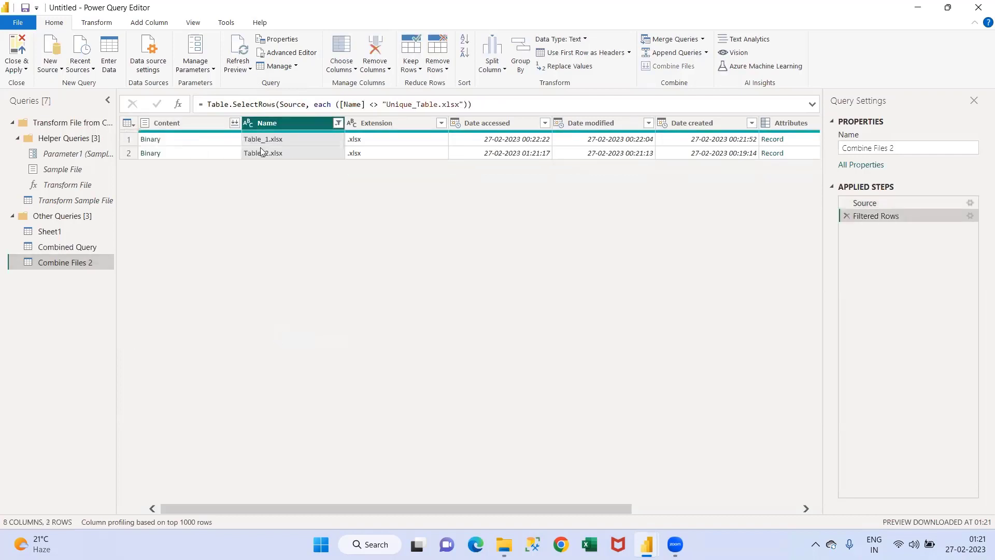
Step: Combine the filtered files using Table_1.xlsx as the sample file and Sheet1 as the object, and review all combined columns
click(234, 123)
click(311, 103)
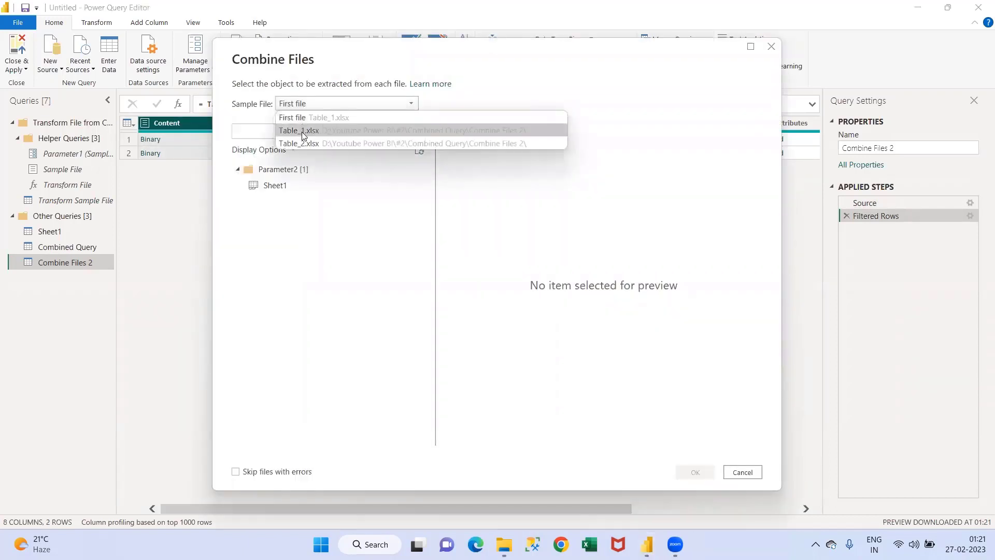
click(302, 131)
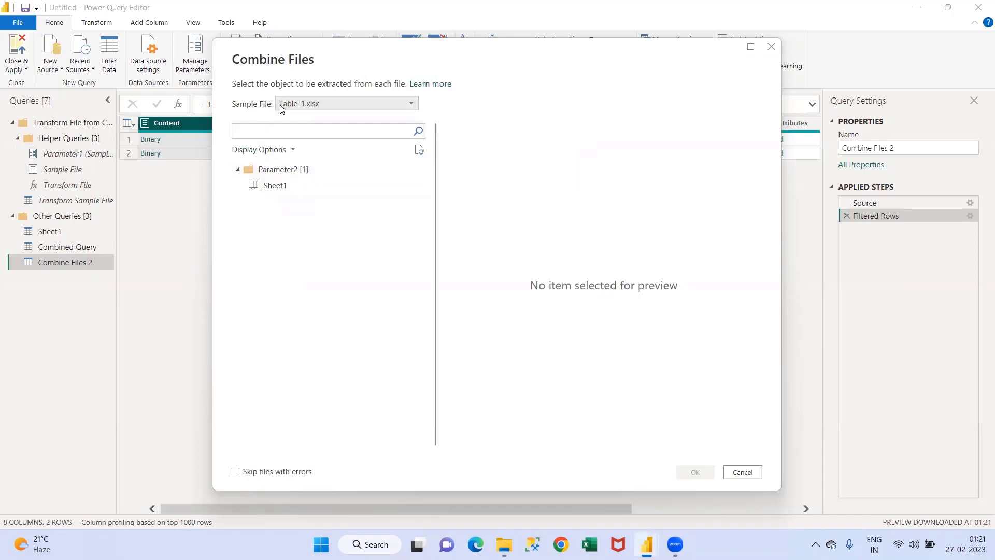
click(279, 188)
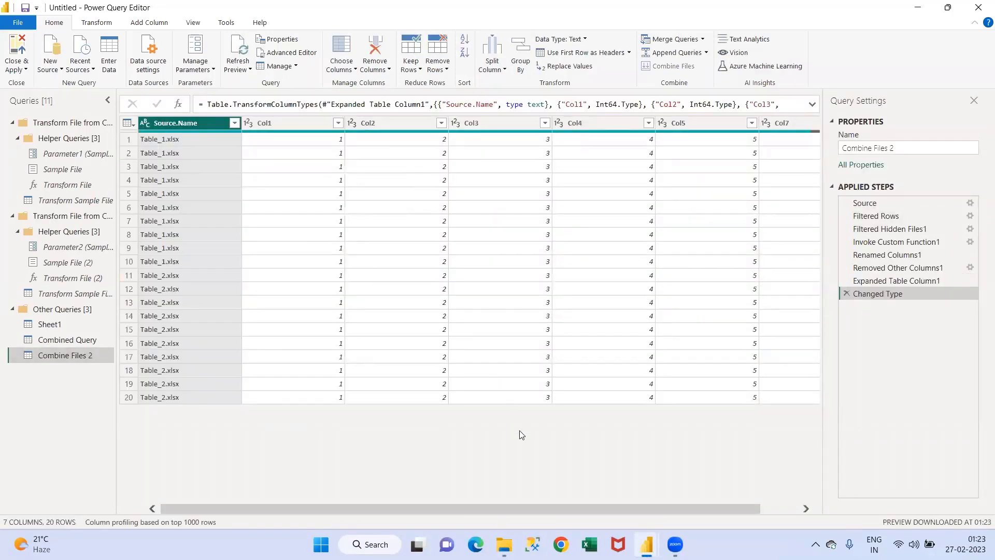
drag(538, 511, 622, 507)
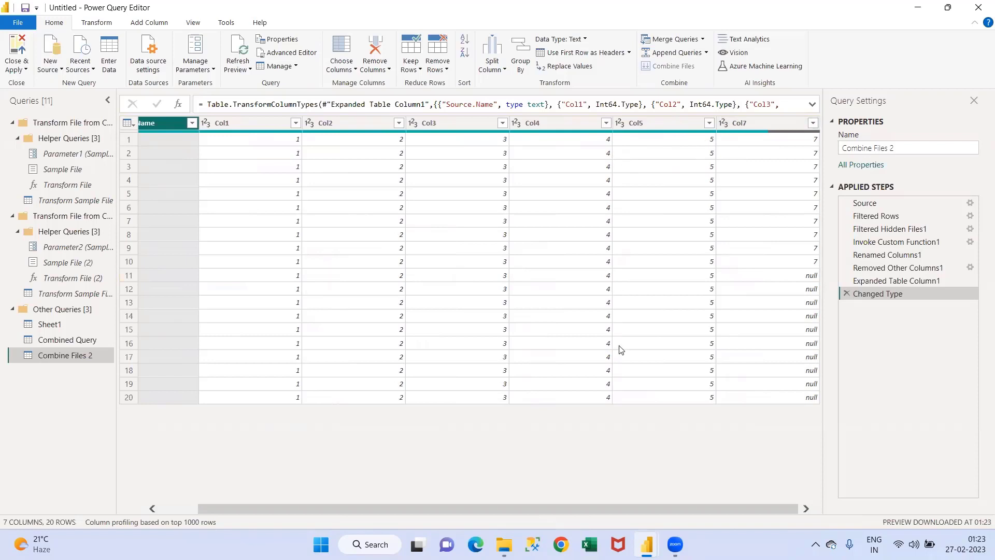
drag(629, 502, 550, 503)
Step: Open the Table_2 workbook from File Explorer, change the header in C1 to col3, then save and close it
key(alt+Tab)
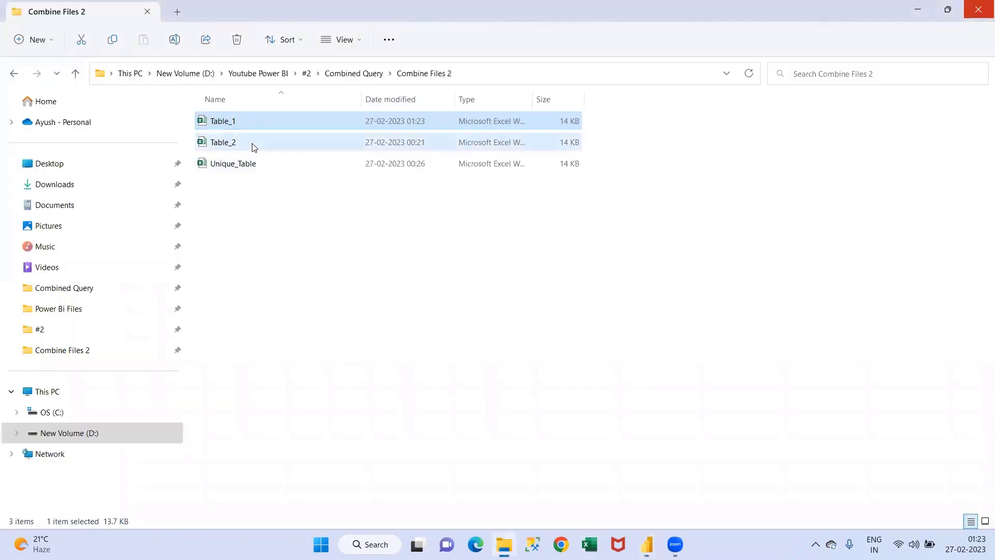
double_click(254, 145)
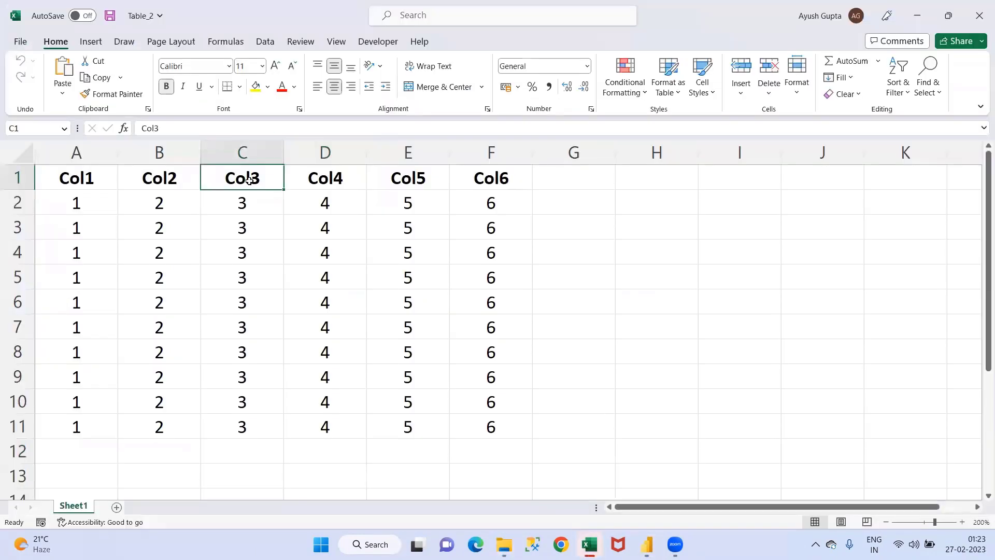
key(F2)
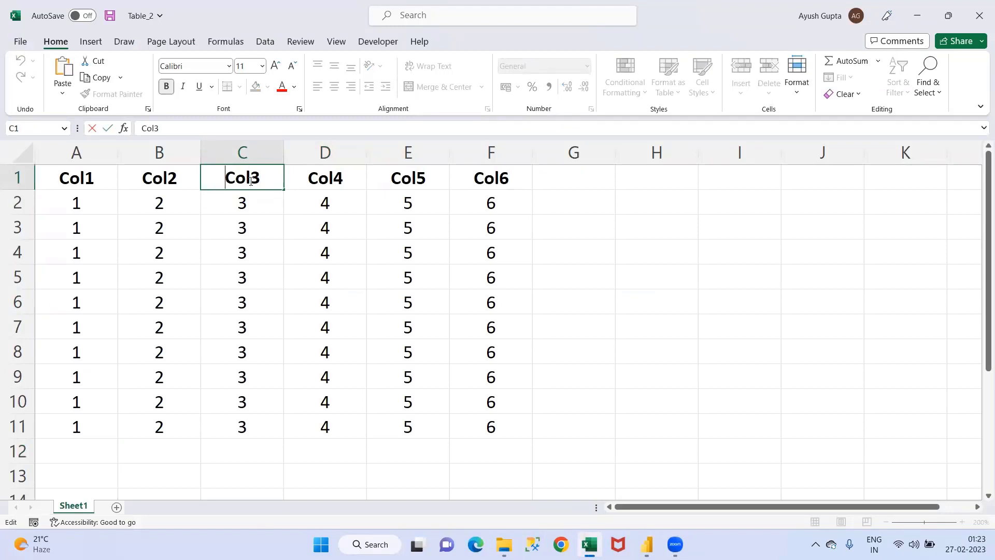
key(shift+Right)
text(c)
key(Return)
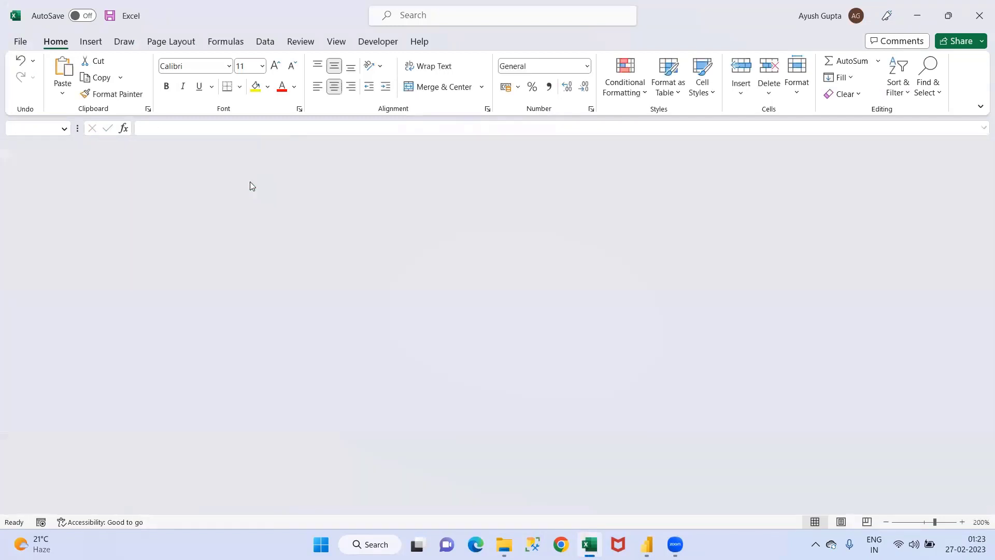
Step: Switch to the Power Query Editor and refresh all queries
key(alt+Tab)
key(alt+Tab)
key(Tab)
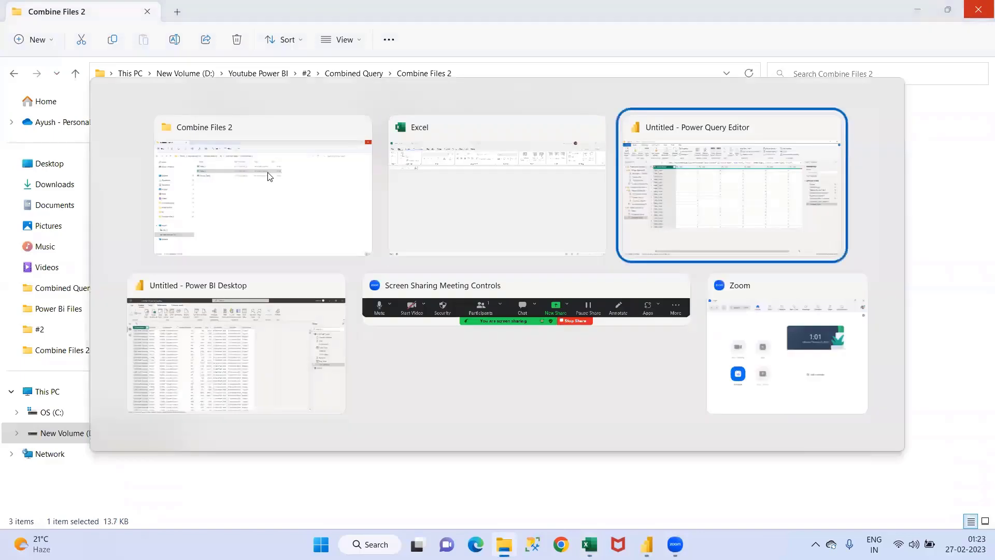
click(237, 65)
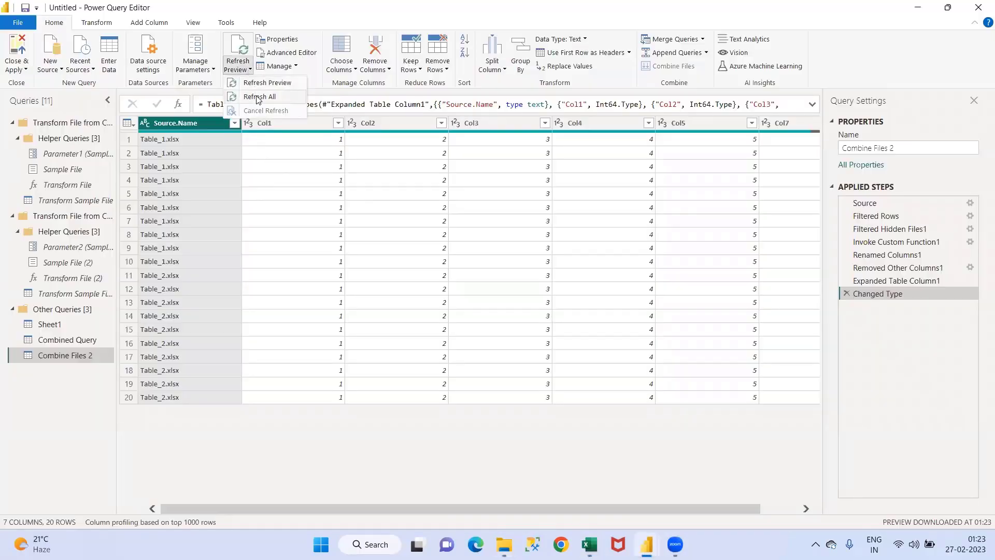
click(258, 98)
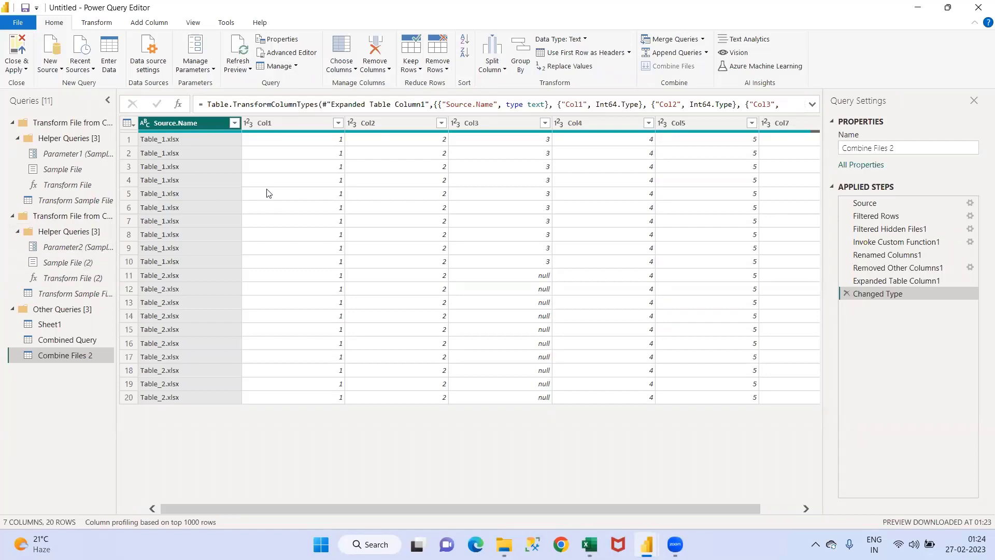
Step: Open the Unique_Table workbook from File Explorer, review its header columns, close it and return to the Power Query Editor
key(alt+Tab)
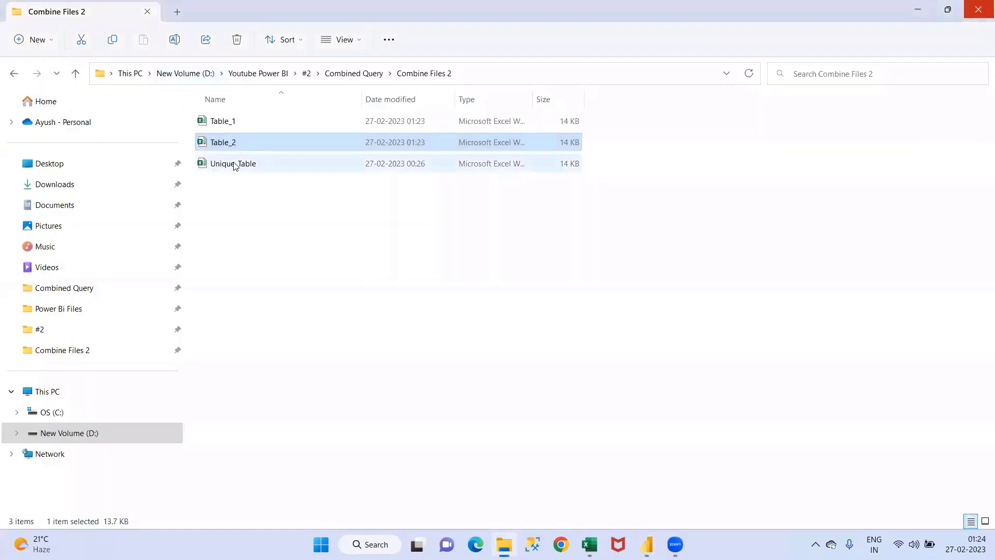
double_click(236, 163)
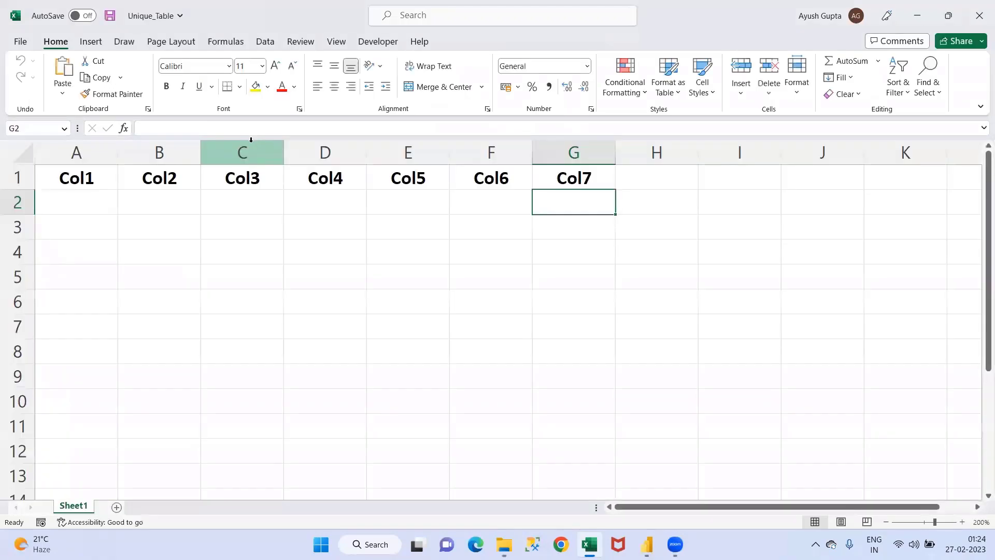
click(101, 179)
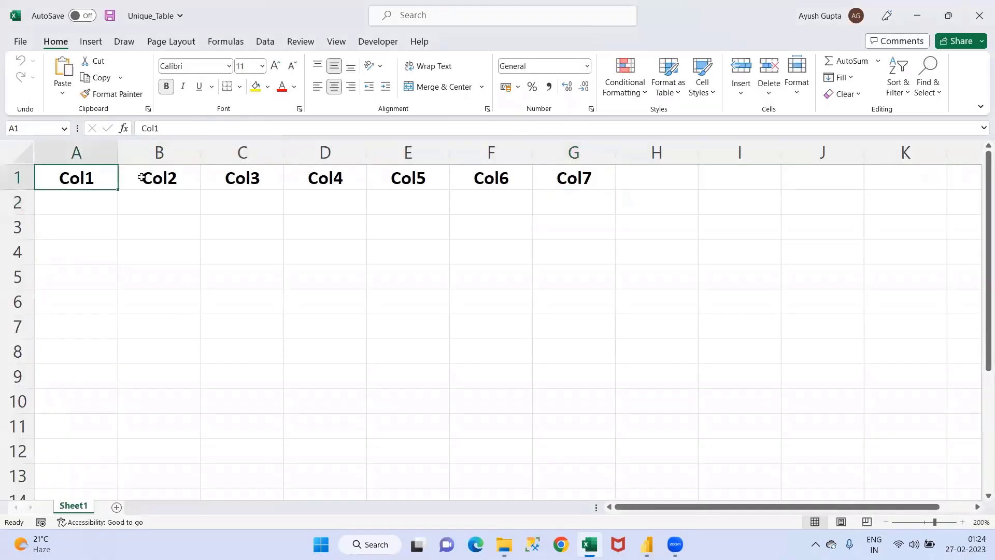
click(143, 178)
click(229, 177)
click(326, 176)
click(415, 178)
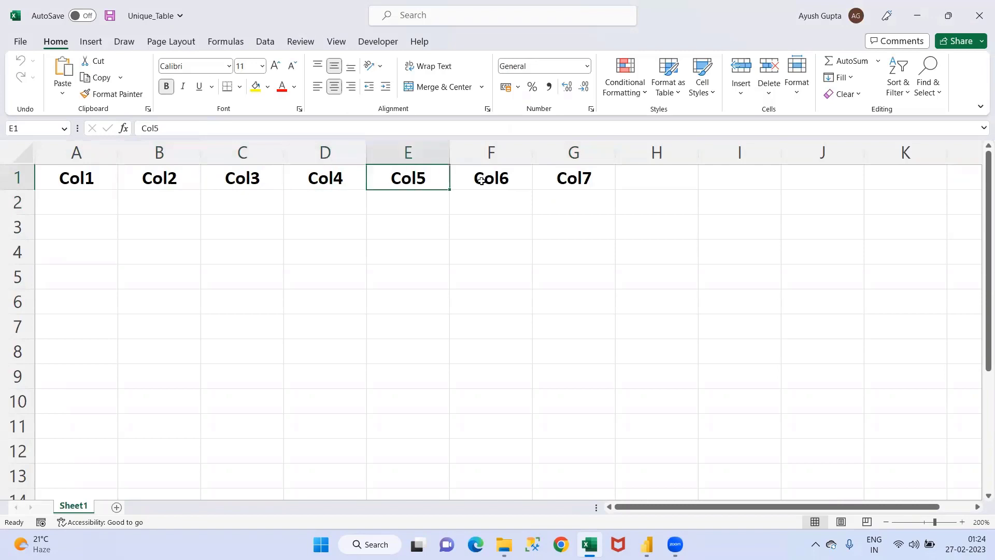
click(497, 178)
click(573, 178)
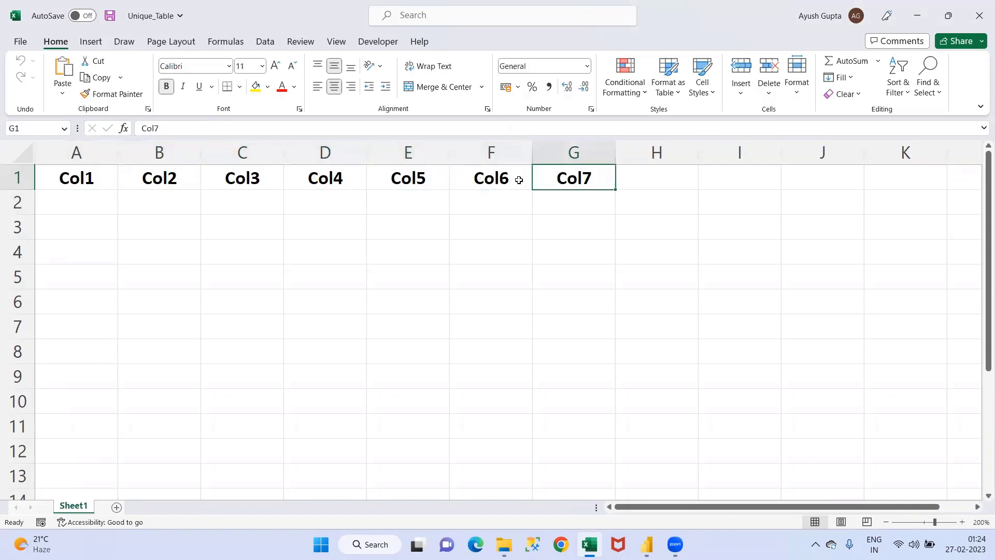
click(408, 185)
click(349, 184)
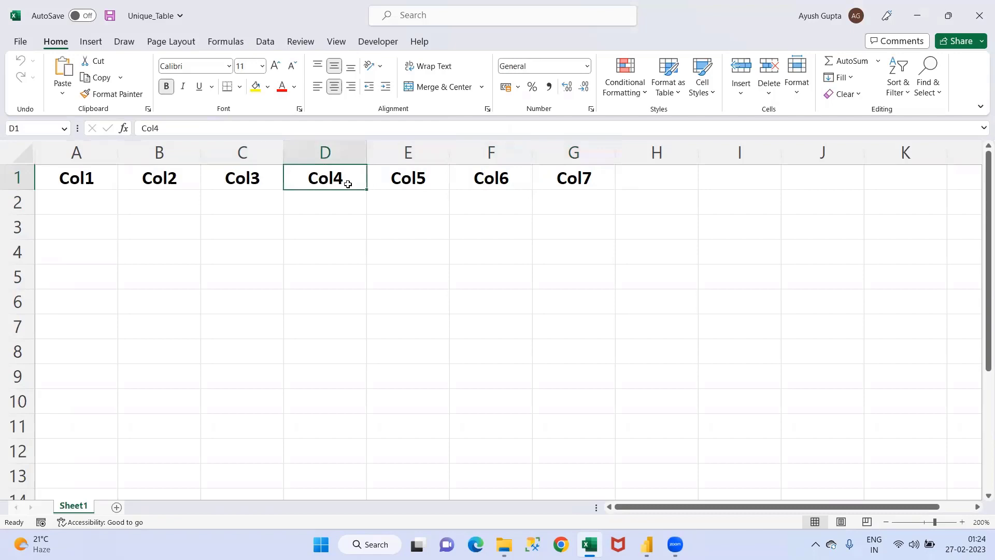
click(979, 16)
key(alt+Tab)
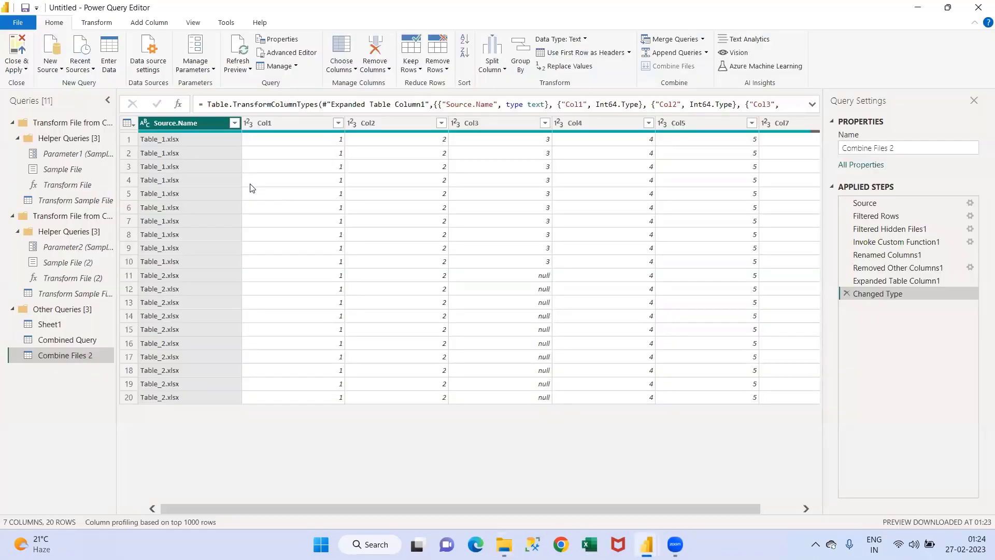
Step: Insert a Combine Files operation after the Source step of Combine Files 2, using Unique_Table.xlsx as the sample file and Sheet1 as the object
click(879, 202)
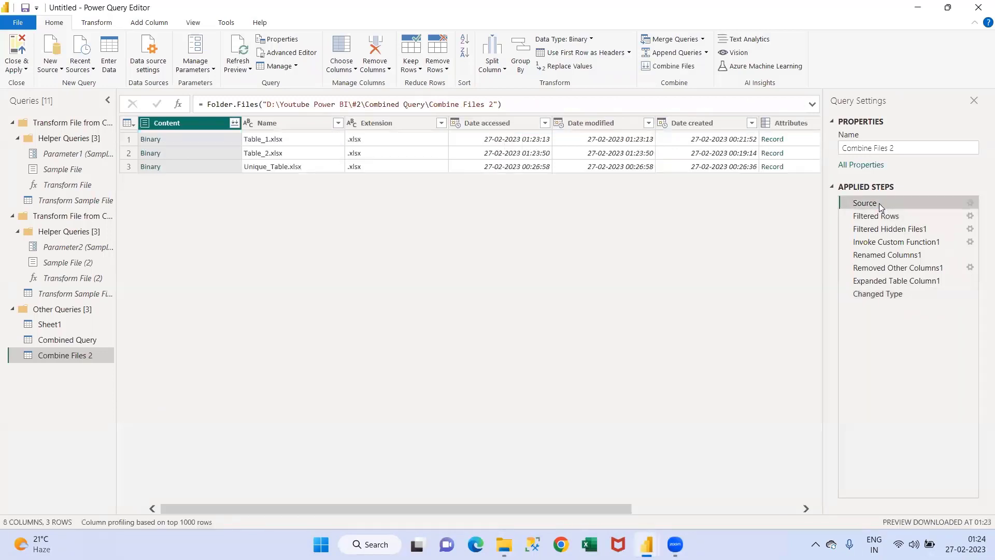
click(228, 123)
click(234, 124)
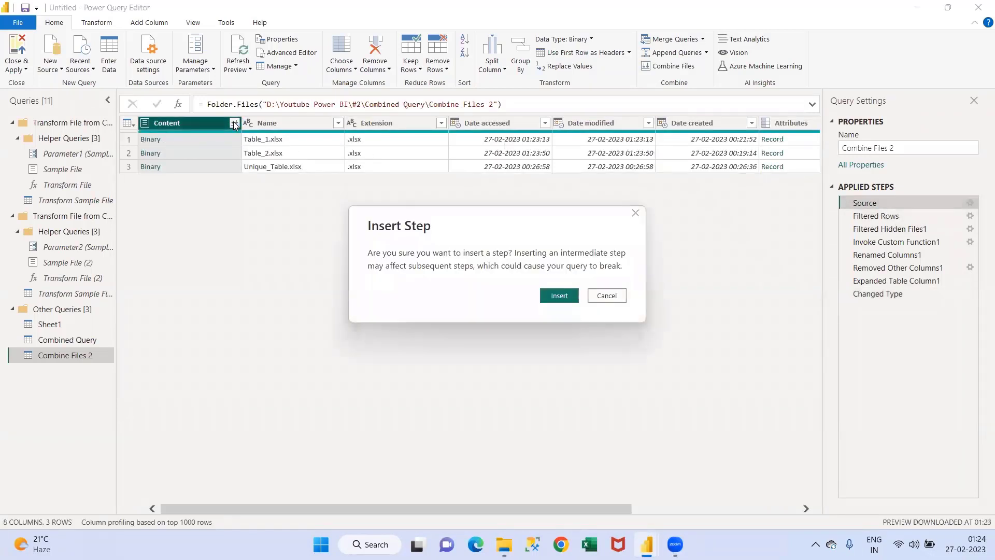
click(568, 298)
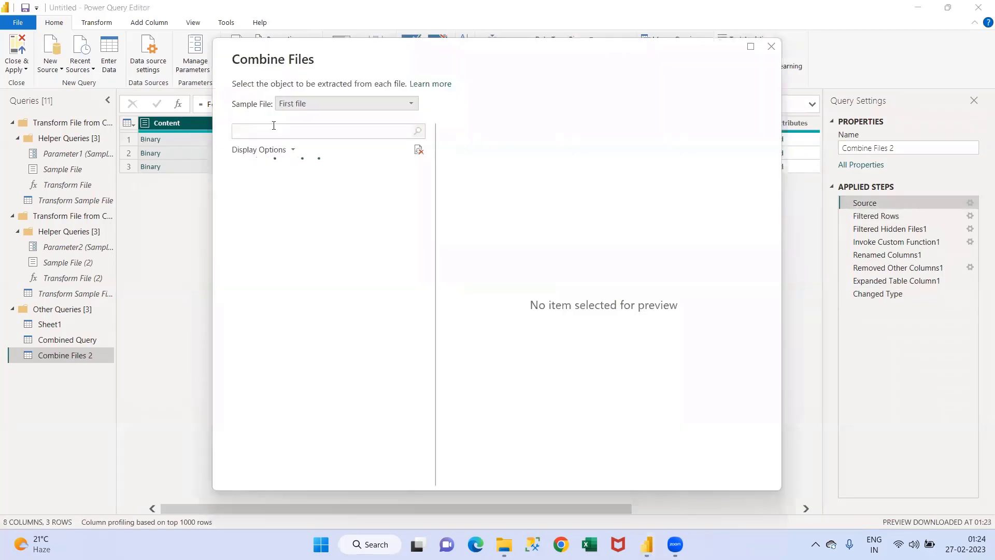
click(333, 103)
click(321, 157)
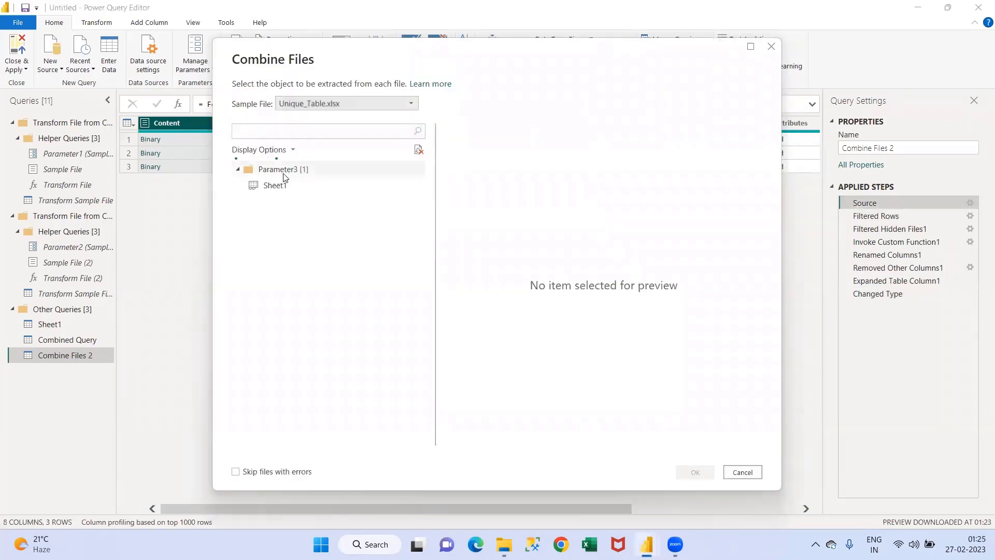
click(267, 188)
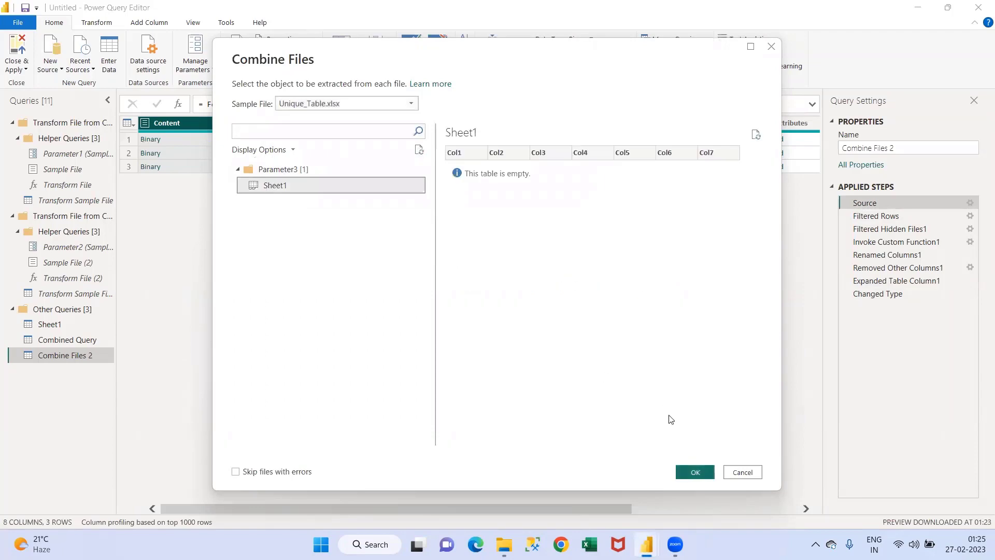
click(695, 473)
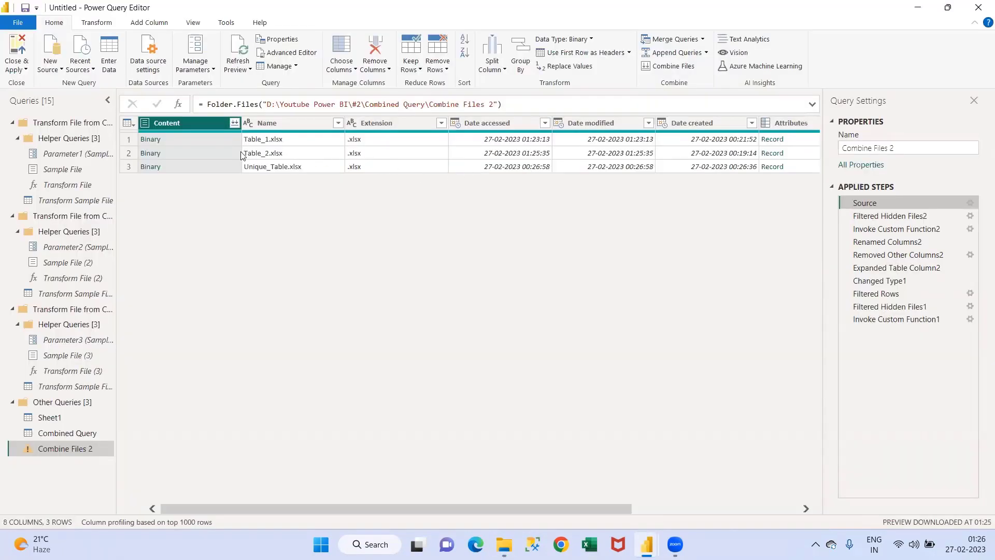
Step: Delete every applied step after Source from the Combine Files 2 query
click(846, 217)
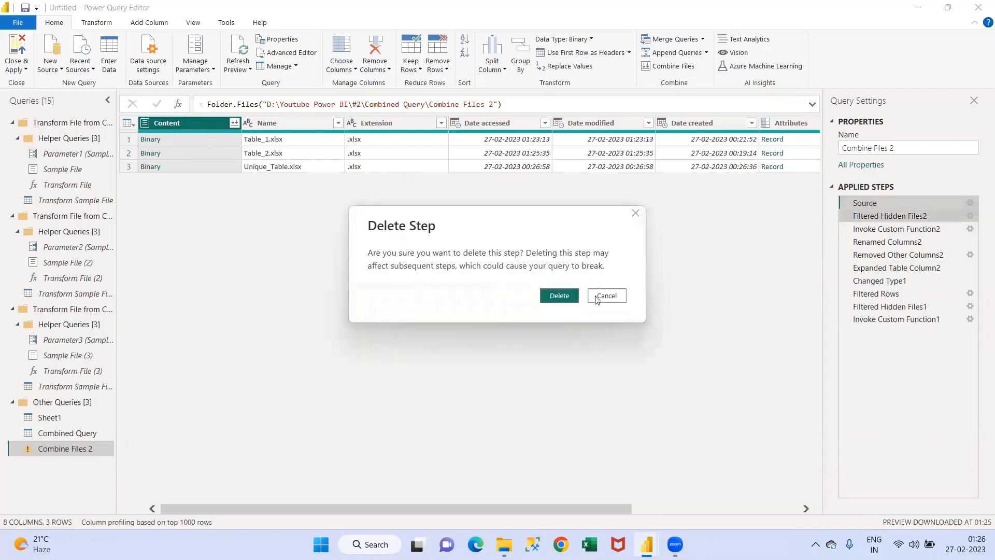
click(603, 294)
click(845, 215)
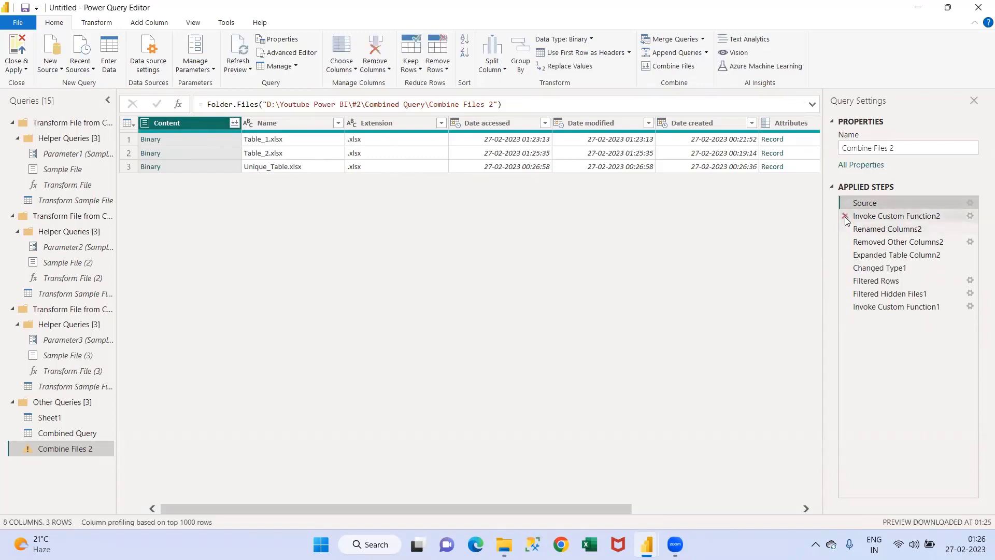
click(845, 216)
click(556, 298)
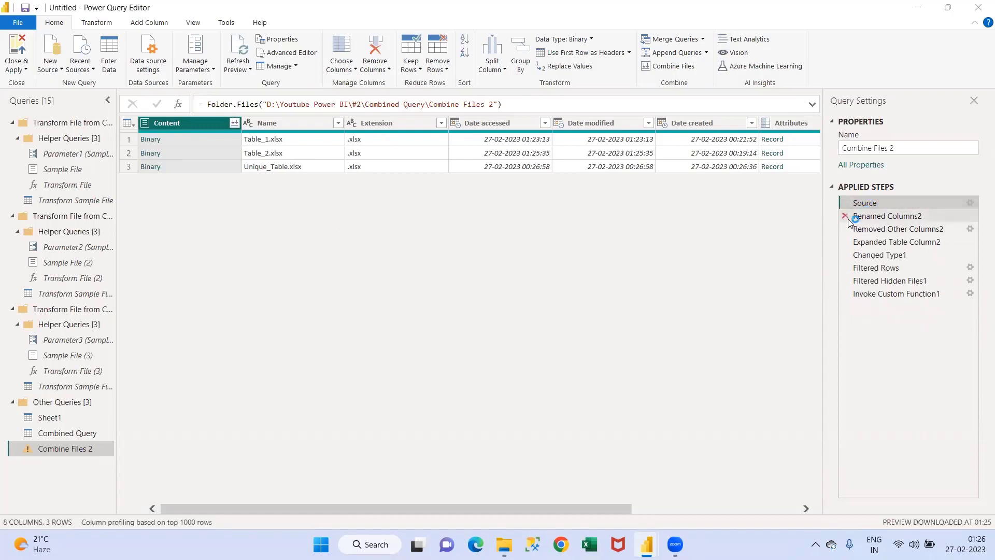
click(846, 216)
click(559, 296)
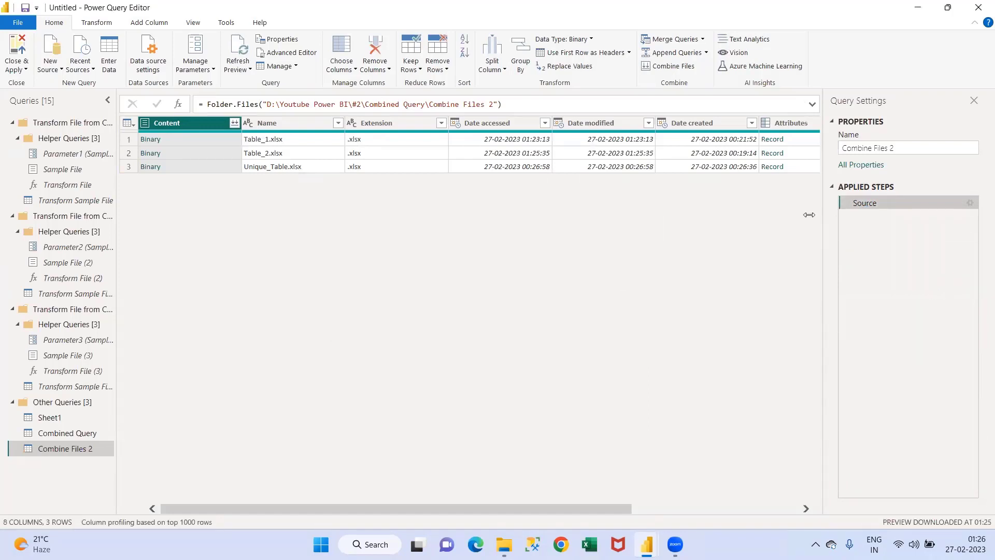
Step: Combine the folder files in Combine Files 2 using Unique_Table.xlsx as the sample file and Sheet1 as the object
click(235, 122)
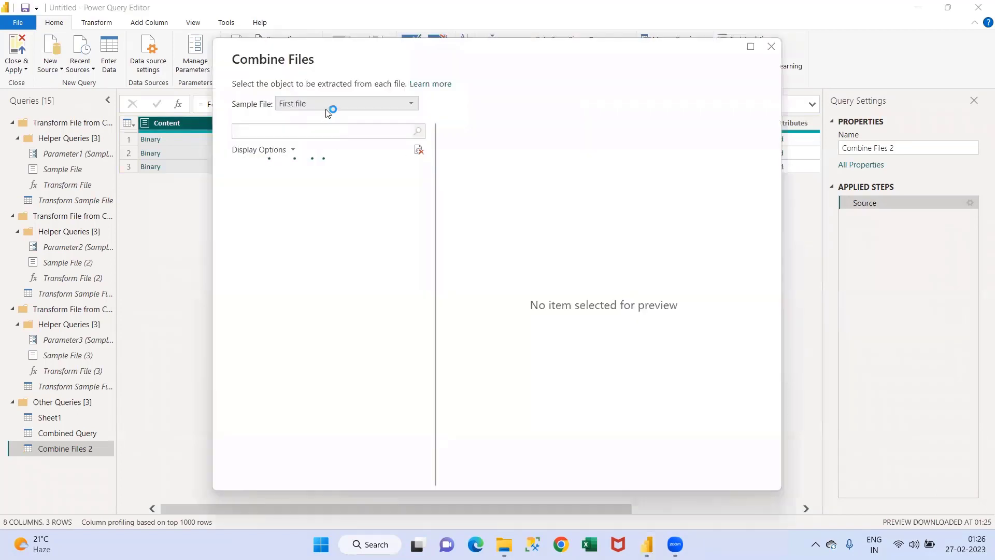
click(328, 105)
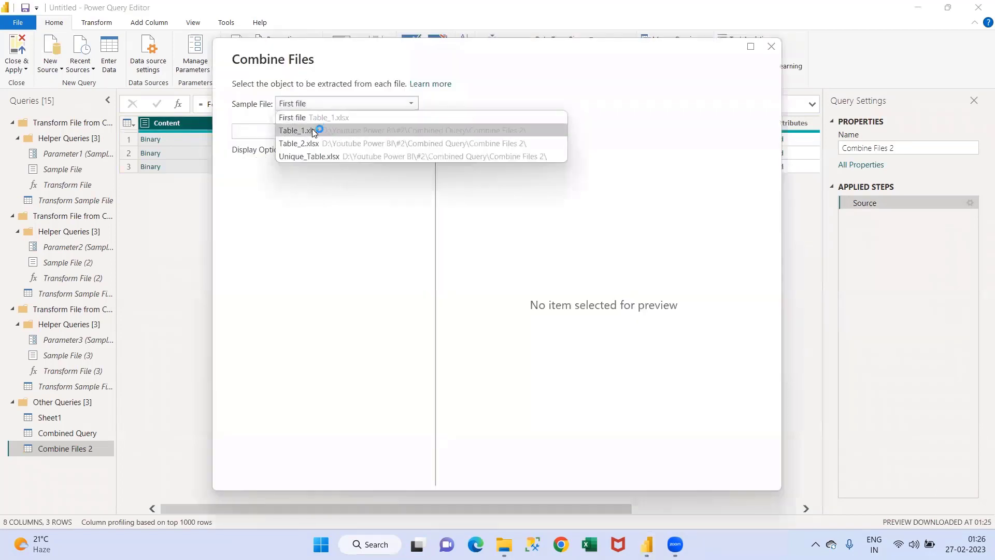
click(313, 107)
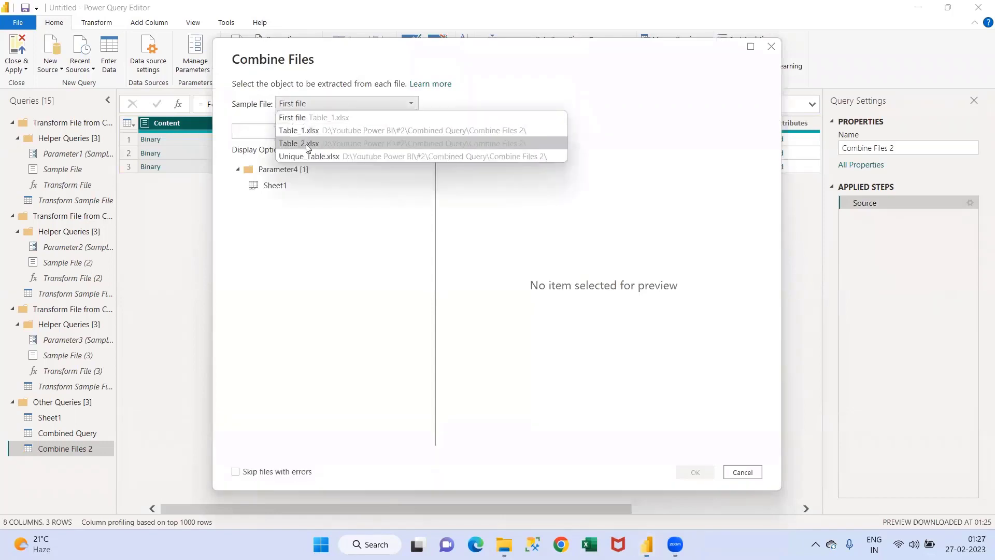
click(307, 157)
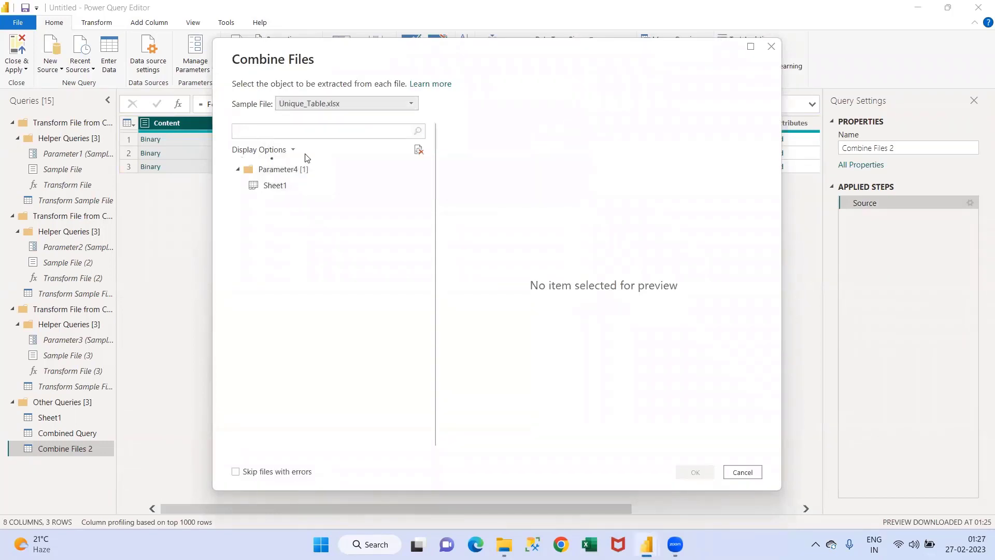
click(264, 186)
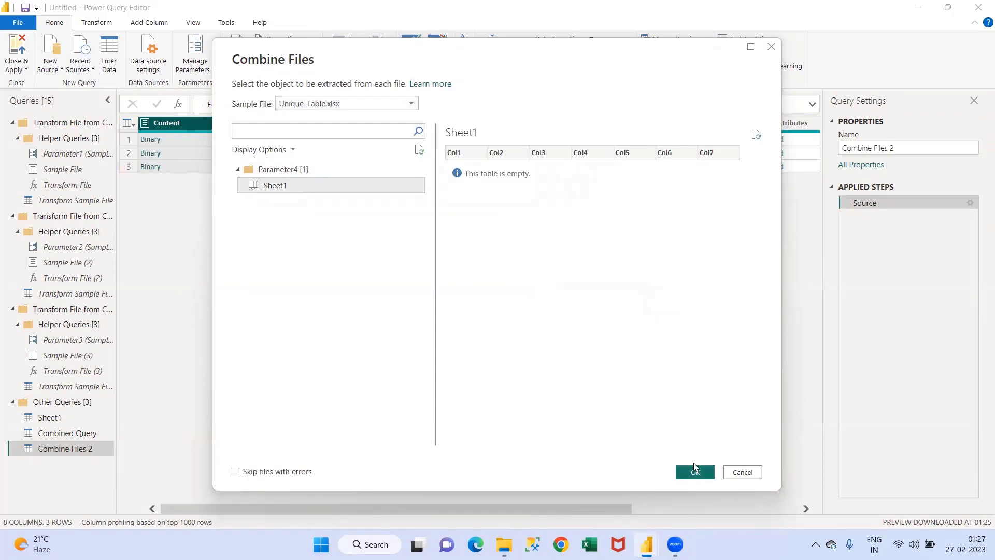
click(695, 471)
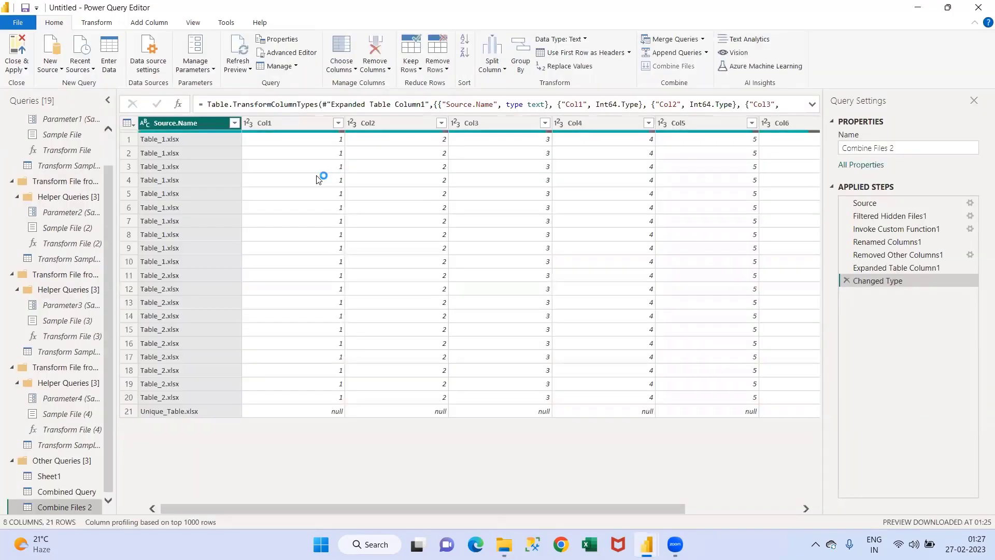
Step: Review the combined columns and filter Source.Name to exclude Unique_Table.xlsx
drag(368, 508, 503, 501)
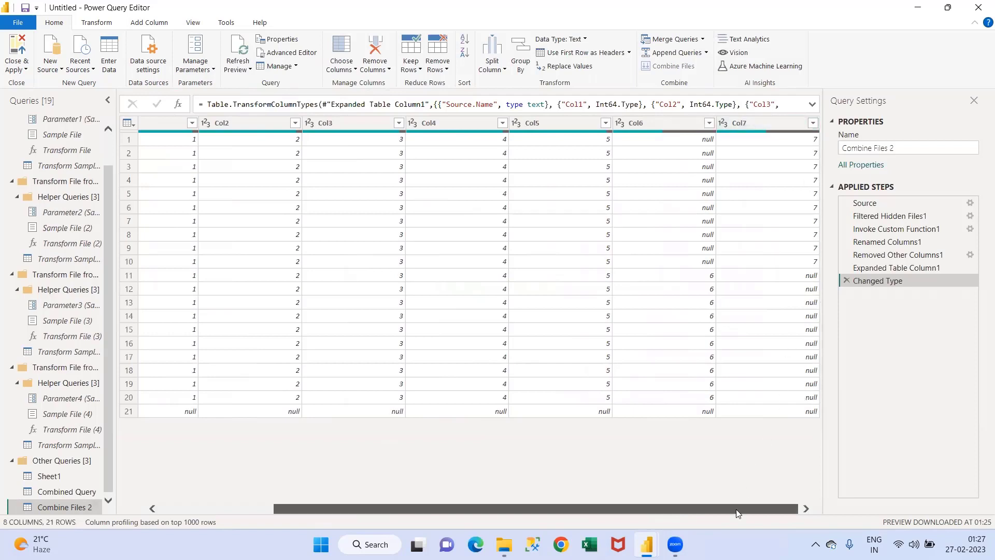
drag(736, 509, 622, 509)
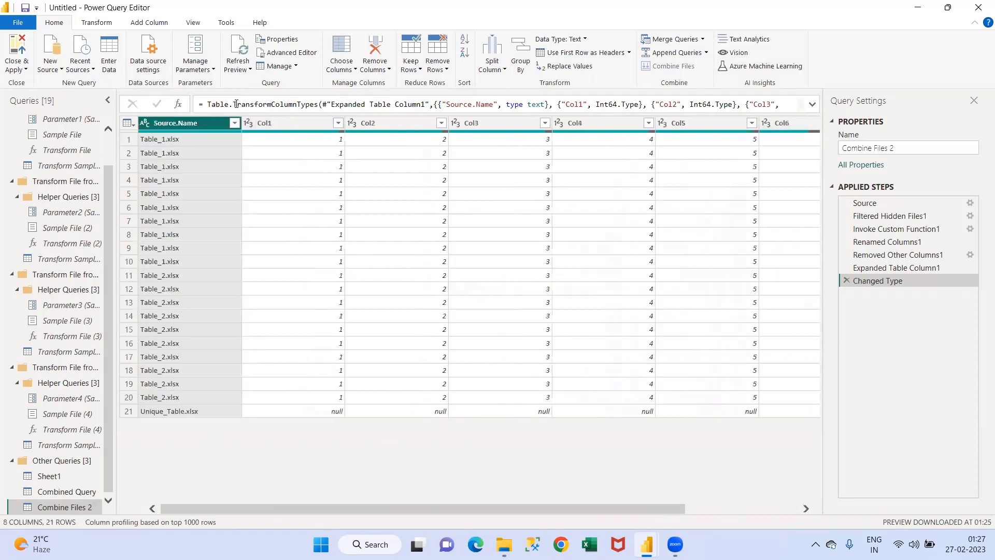
click(234, 123)
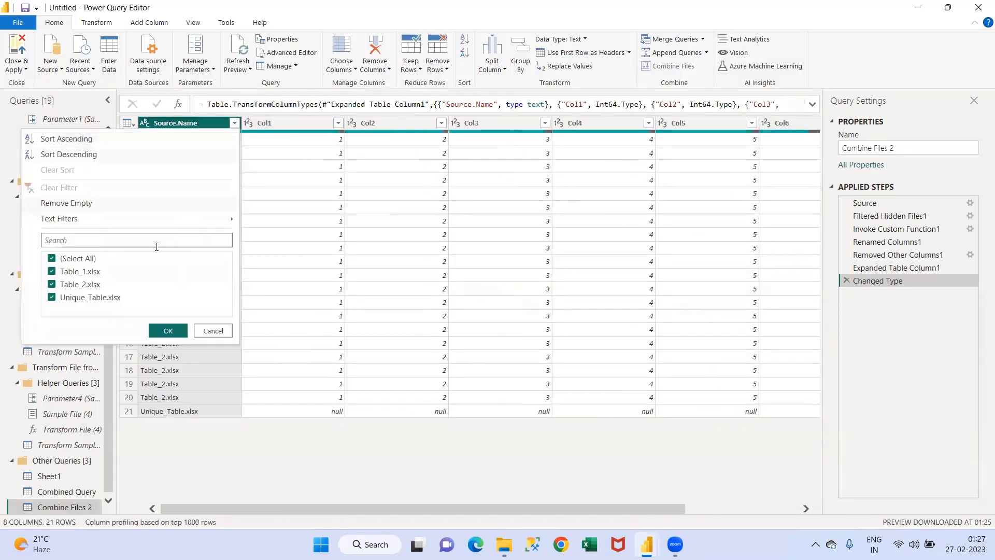
click(80, 299)
click(168, 331)
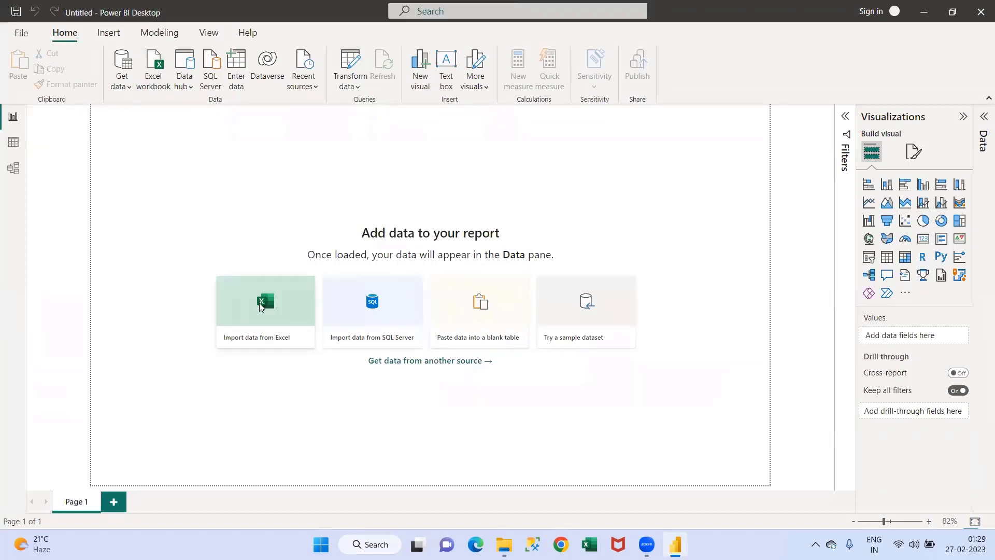
Step: Import the ANZ Excel workbook from the Append Query folder into the blank report
click(261, 307)
click(158, 126)
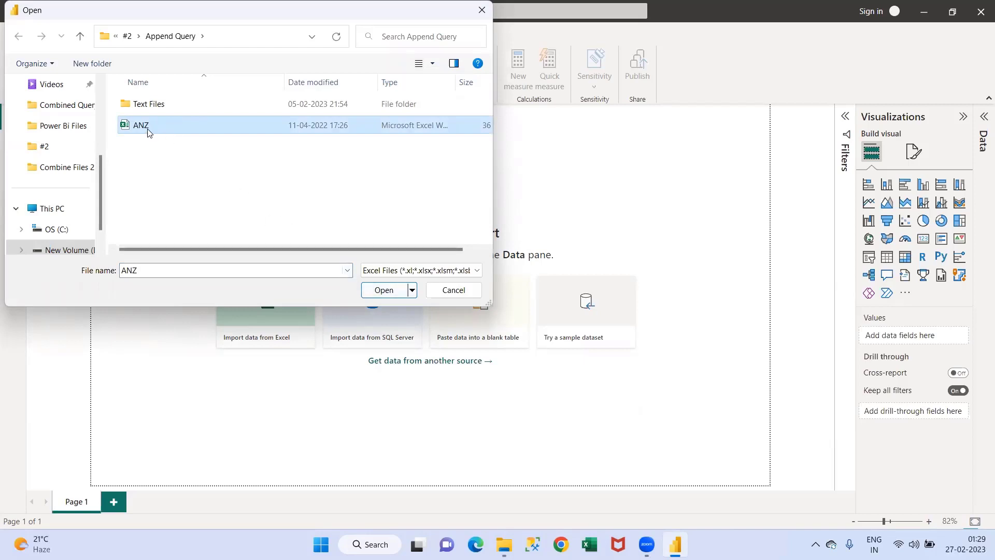
click(384, 289)
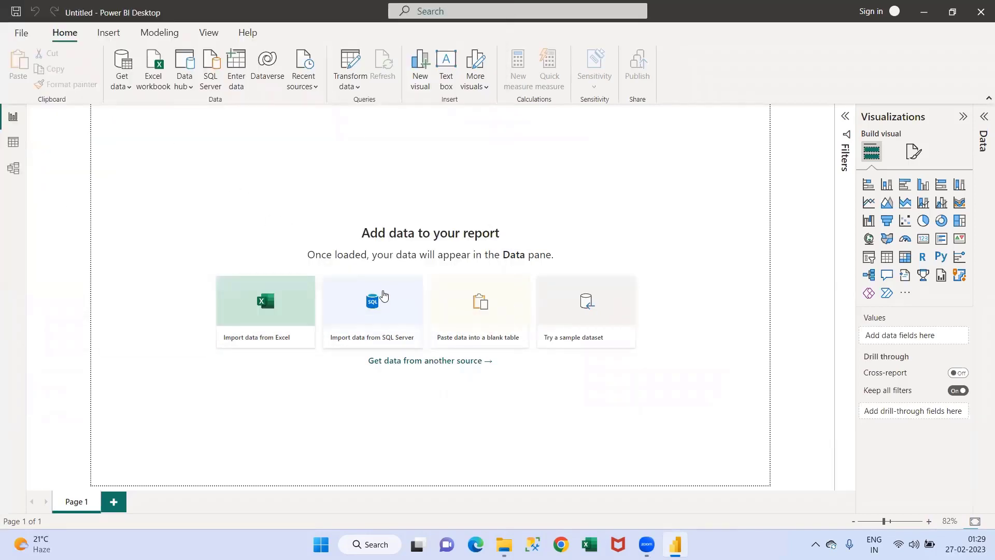
Step: Select Sheet1 through Sheet4 of ANZ.xlsx, preview Sheet5 without including it, and open the selected sheets for transformation
click(252, 145)
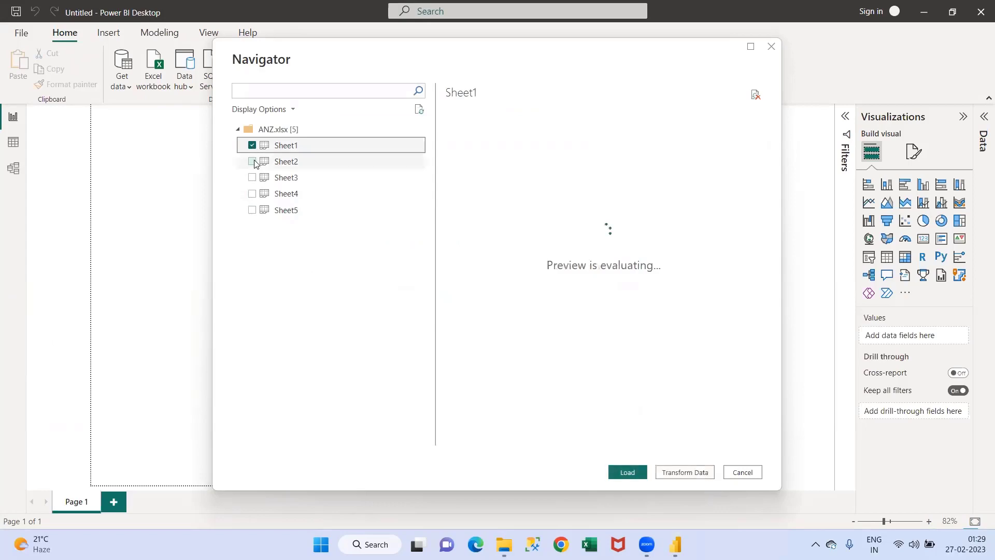
click(252, 161)
click(252, 177)
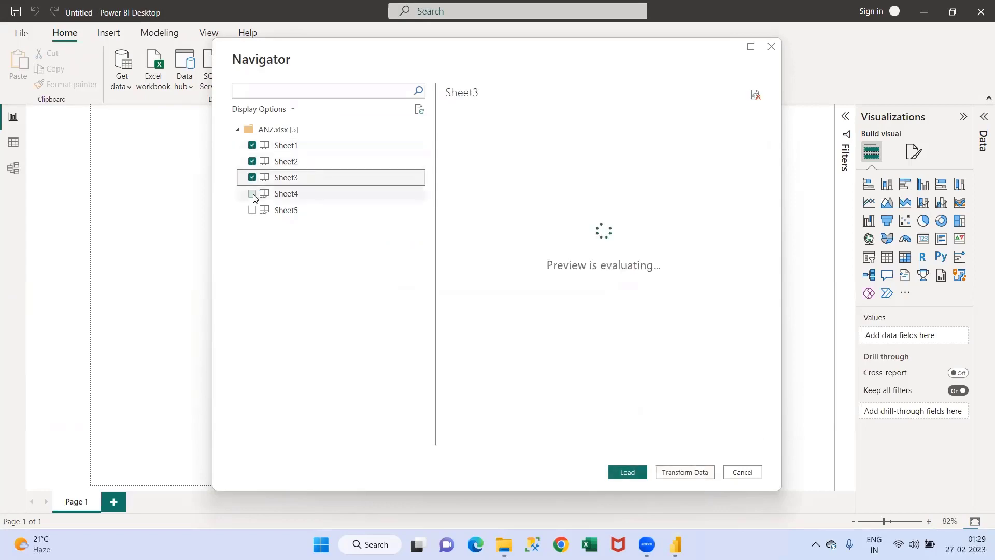
click(252, 194)
click(262, 213)
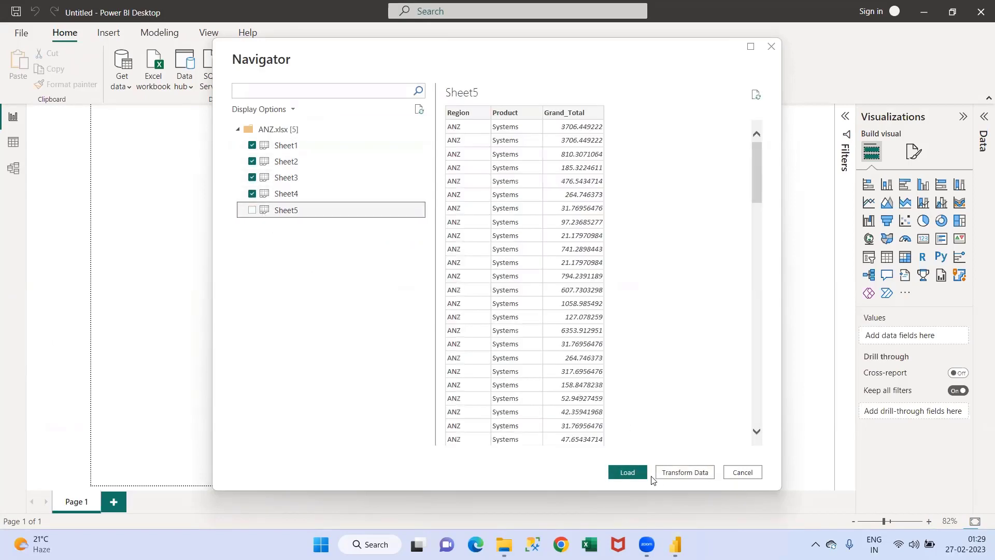
click(679, 473)
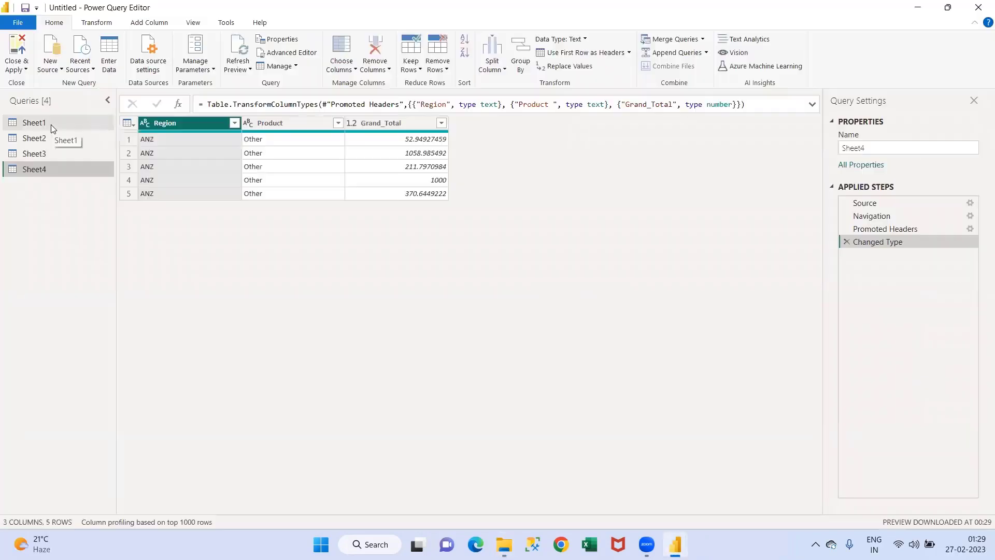
Step: Examine the columns and rows of the Sheet1, Sheet2, Sheet3 and Sheet4 queries
click(51, 124)
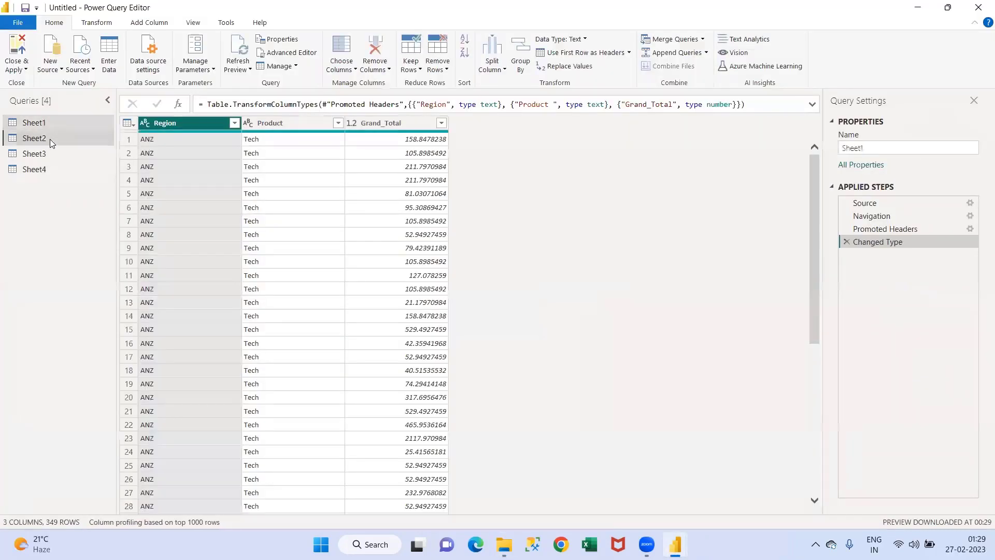
click(50, 139)
click(49, 154)
click(47, 169)
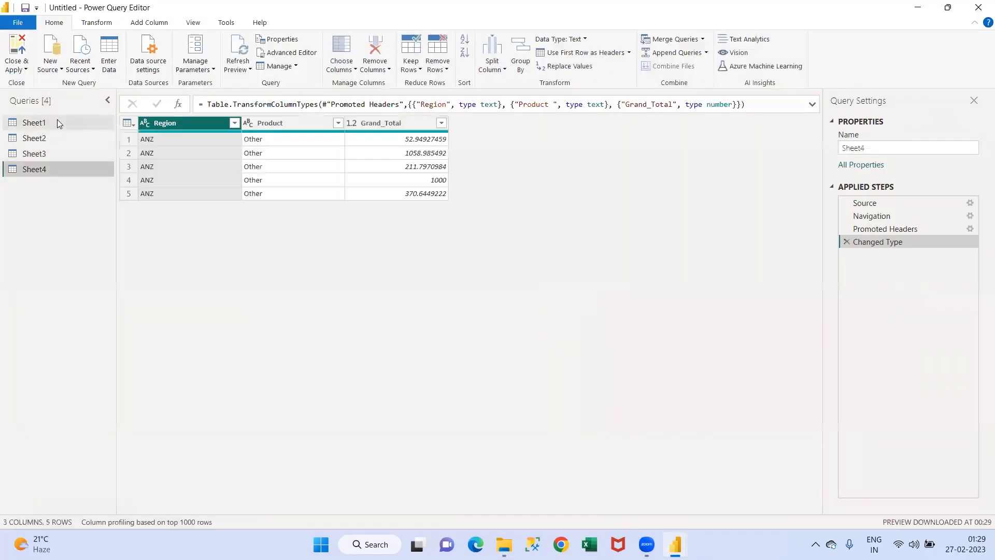
click(57, 122)
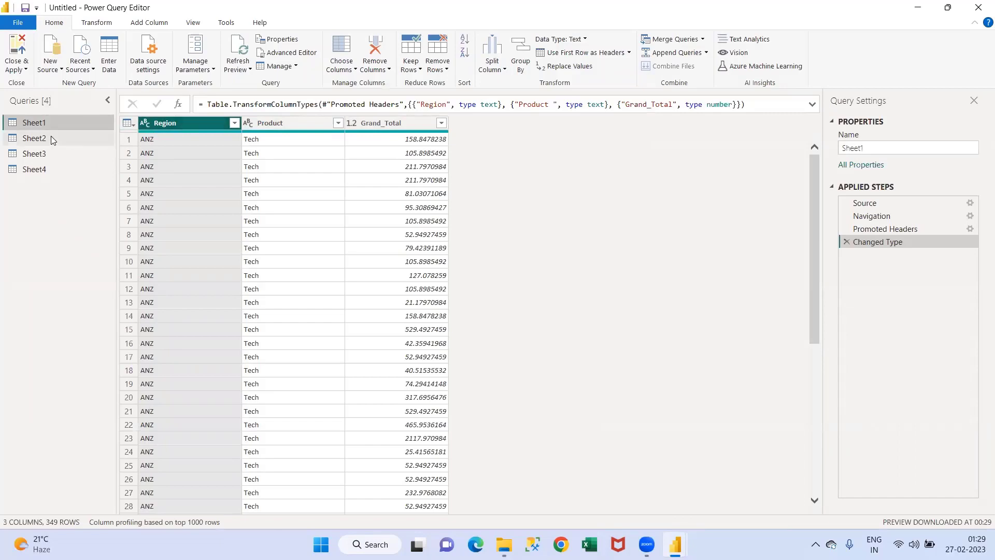
click(37, 139)
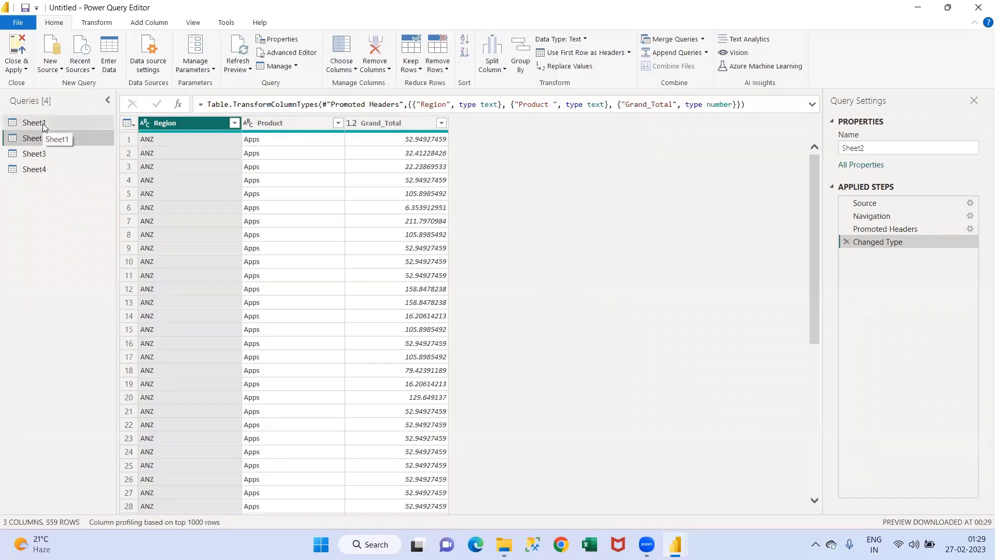
Step: Append the Sheet2, Sheet3 and Sheet4 queries to the Sheet1 query using the three or more tables option
click(42, 124)
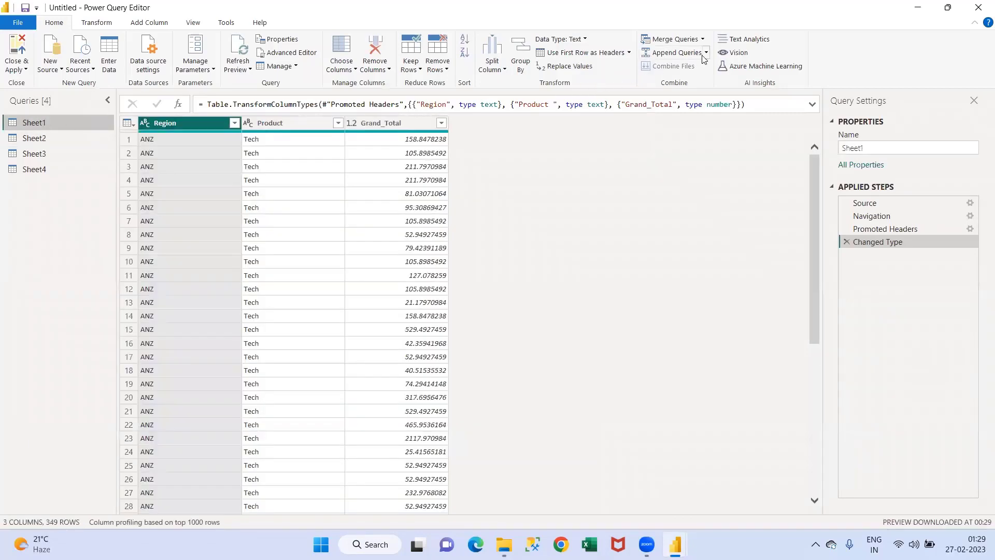
click(705, 53)
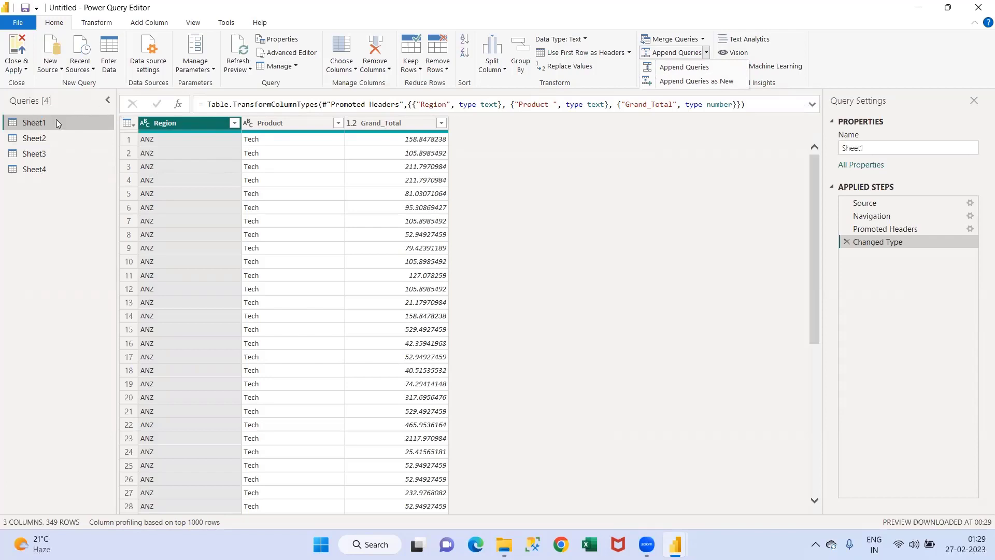
click(704, 68)
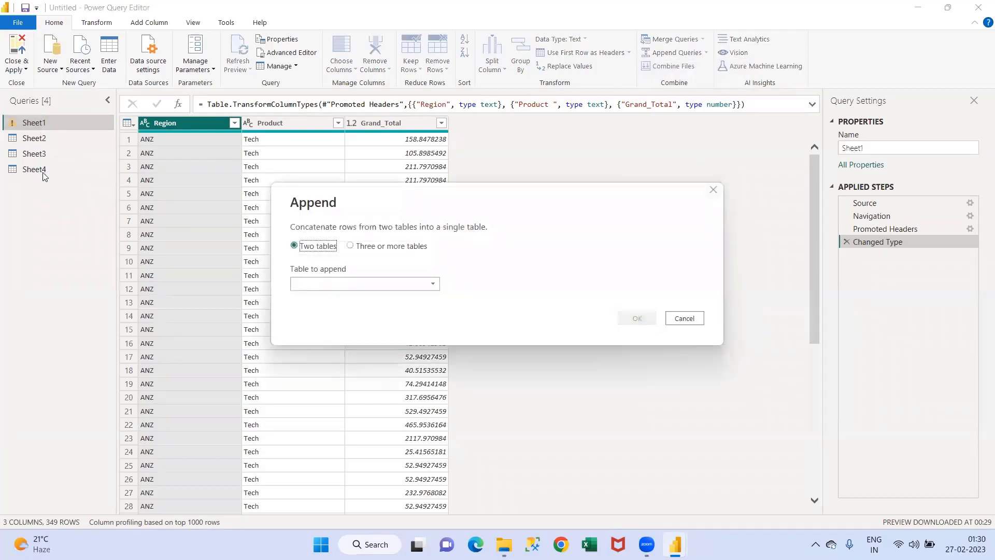
click(351, 246)
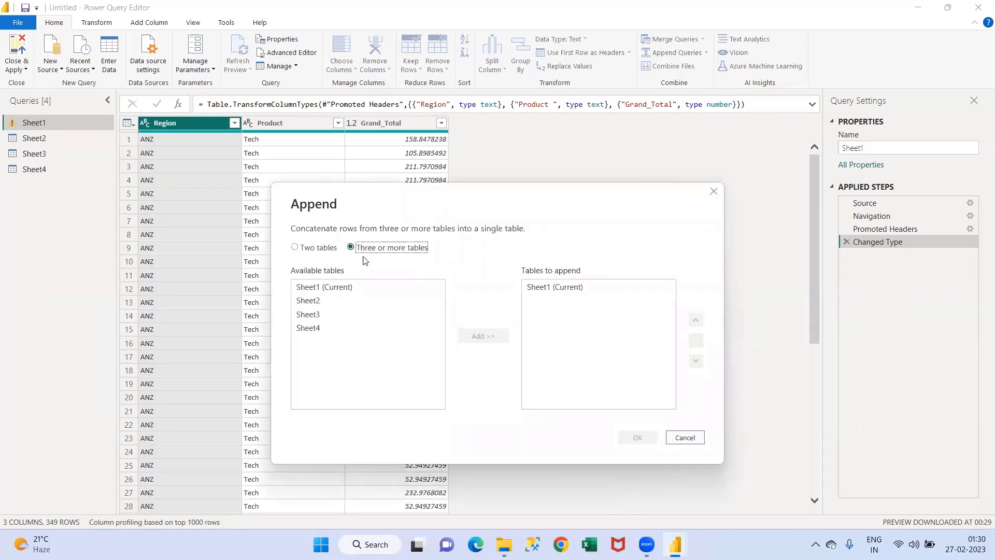
click(311, 300)
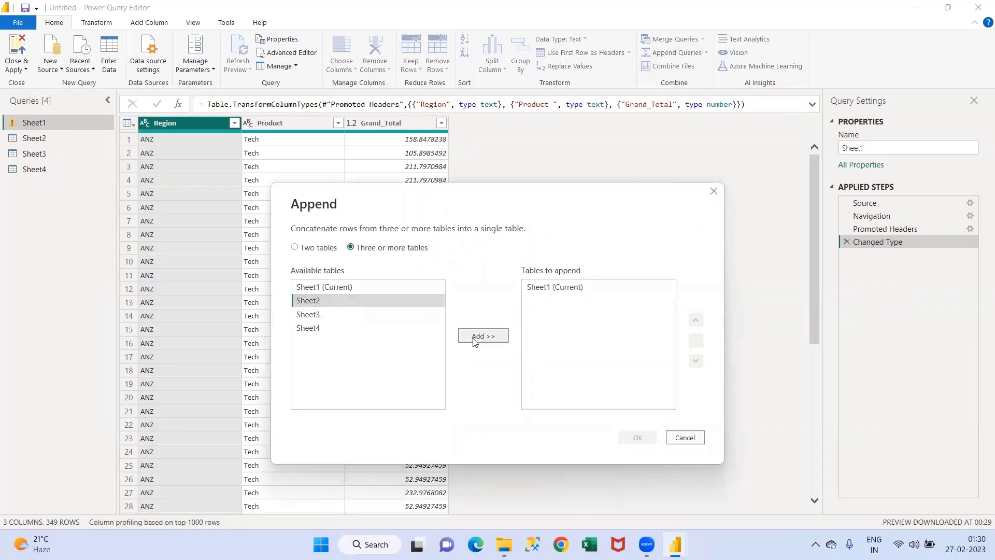
click(476, 335)
click(316, 314)
click(468, 337)
click(311, 327)
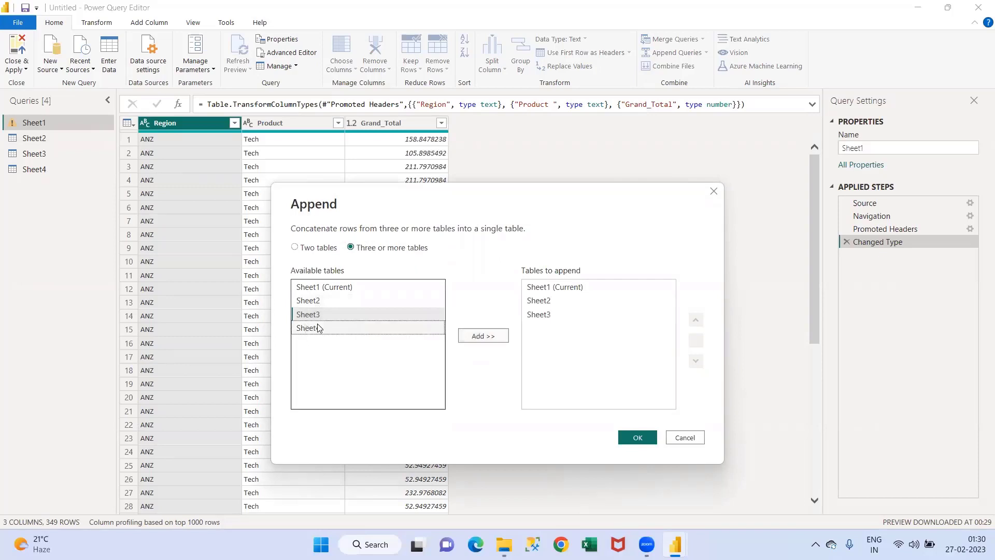
click(473, 337)
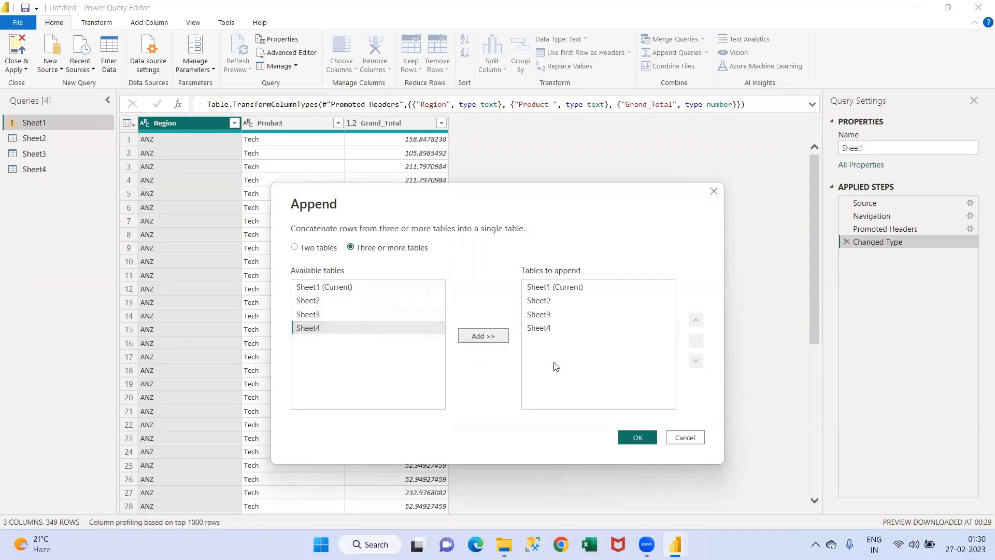
click(639, 438)
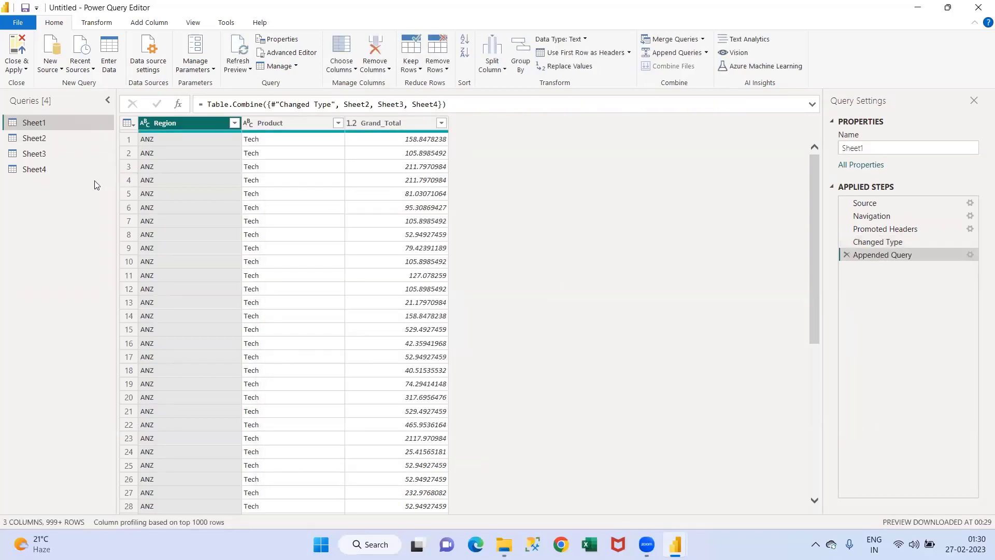
Step: Check the Region values, count the rows of the appended Sheet1 query, and remove the Counted Rows step
click(234, 123)
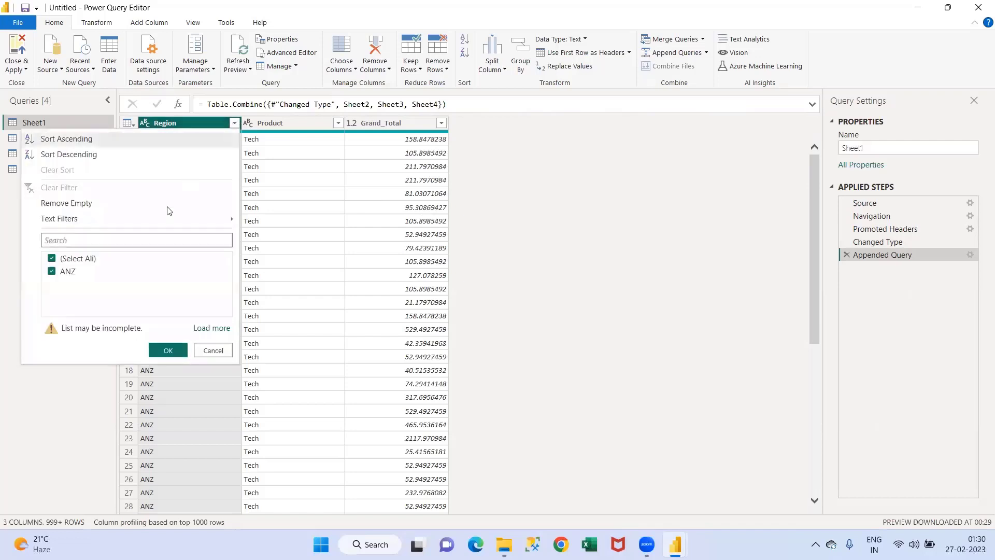
click(212, 351)
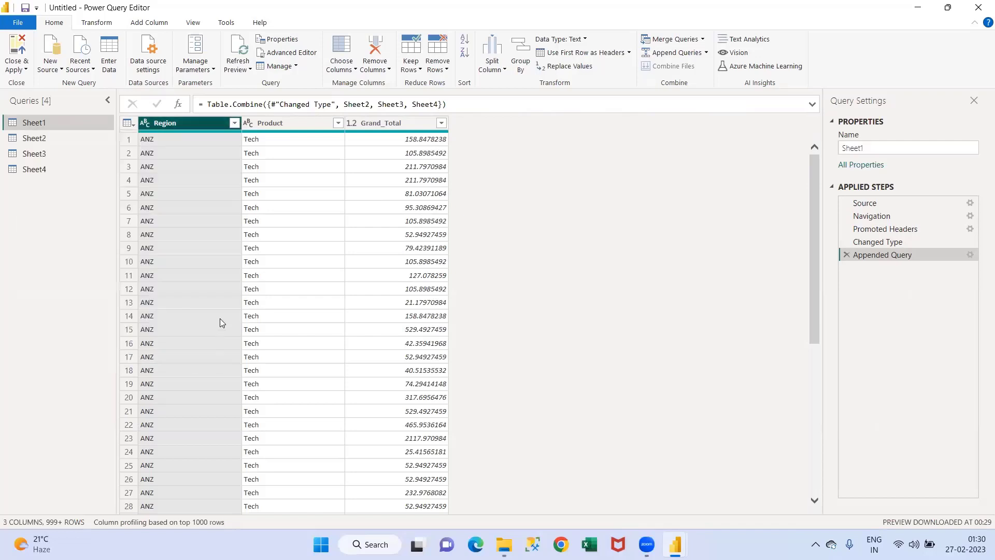
click(96, 22)
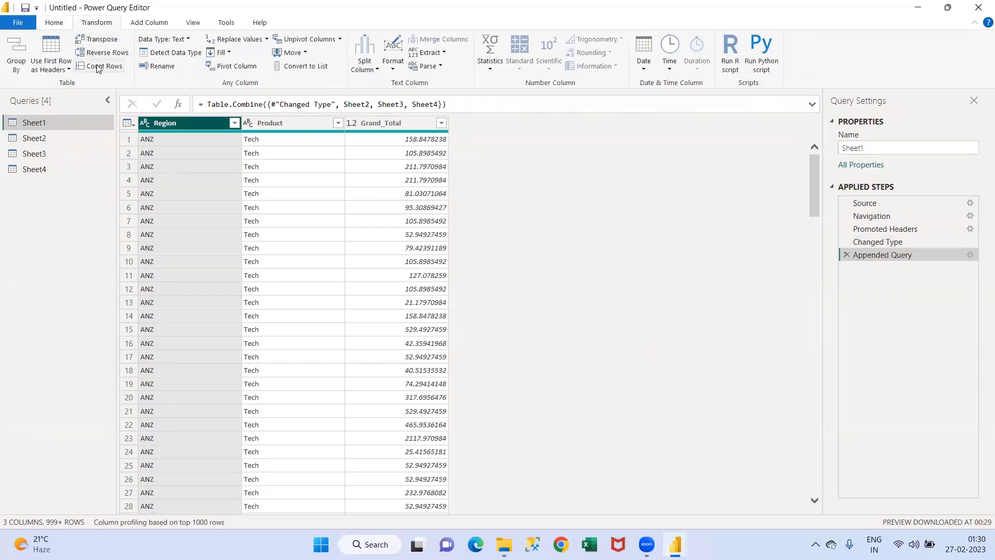
click(101, 66)
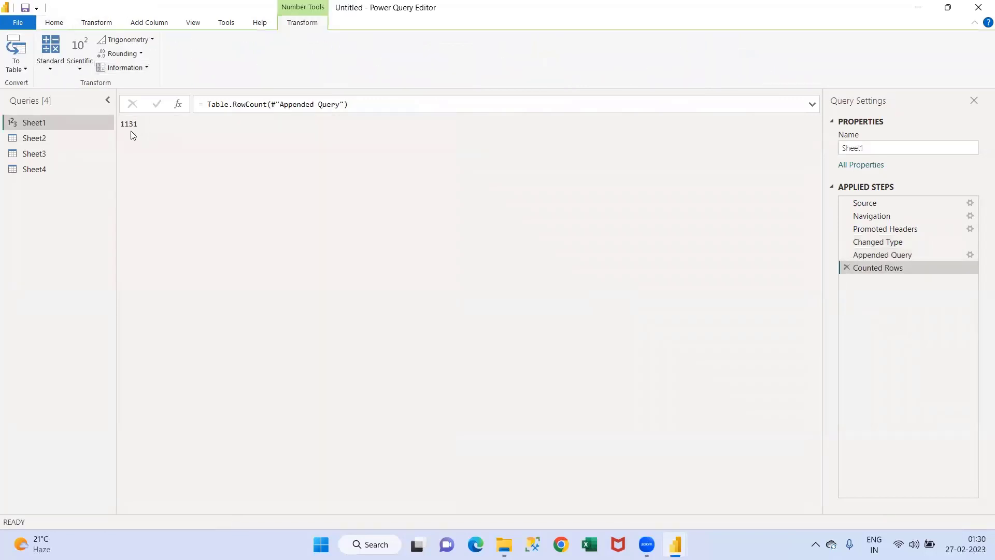
click(845, 268)
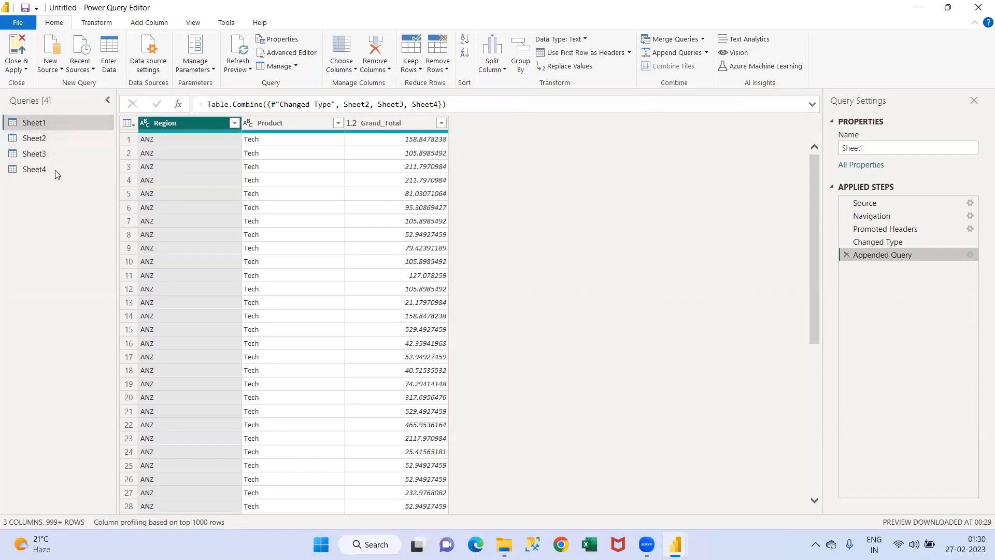
Step: Disable load for the Sheet2, Sheet3 and Sheet4 queries and apply the query changes to the report
right_click(43, 143)
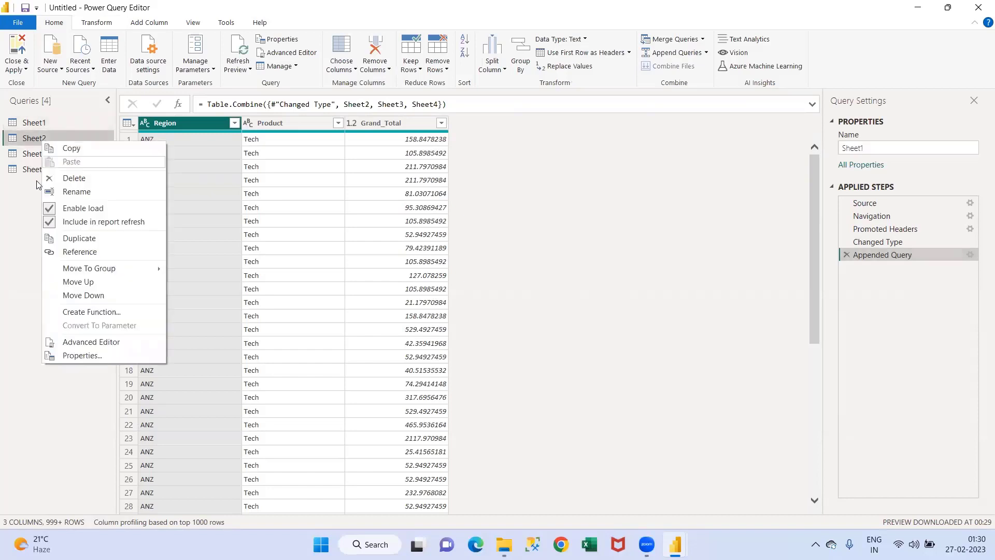
click(50, 209)
click(43, 153)
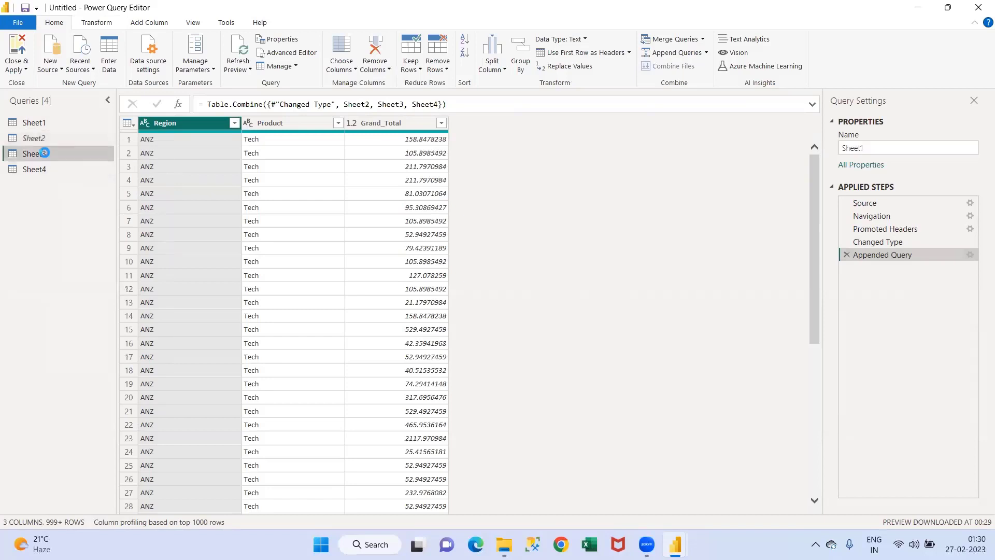
right_click(44, 152)
click(56, 220)
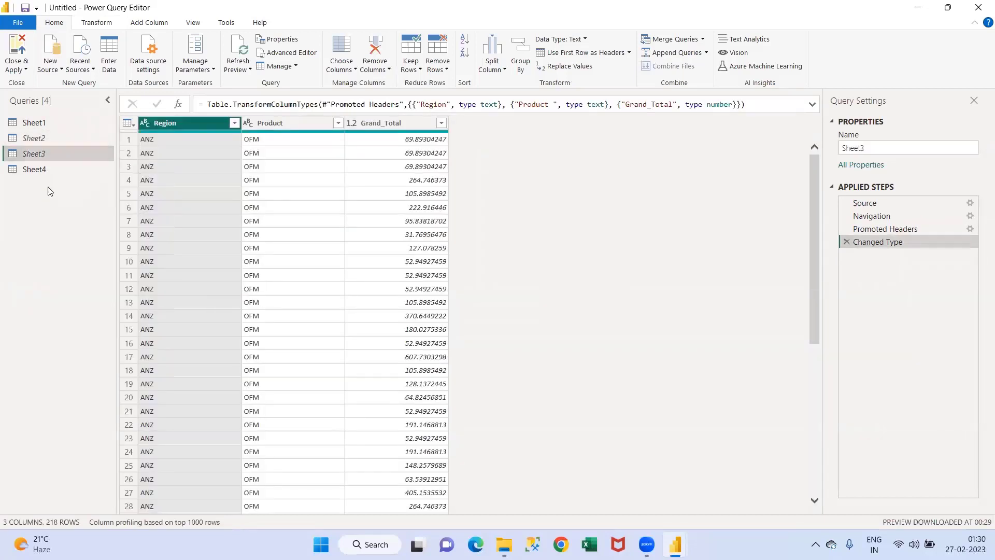
right_click(44, 171)
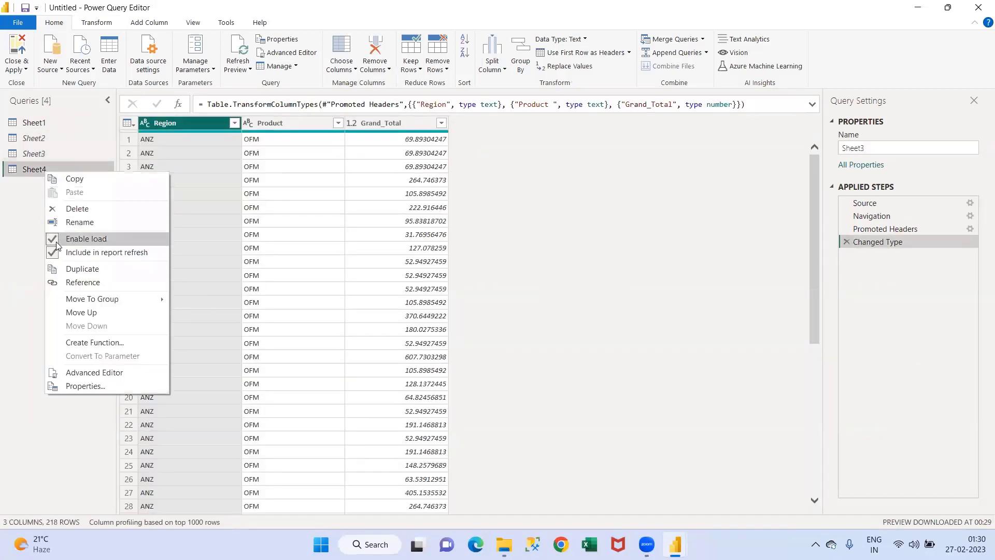
click(57, 239)
click(20, 67)
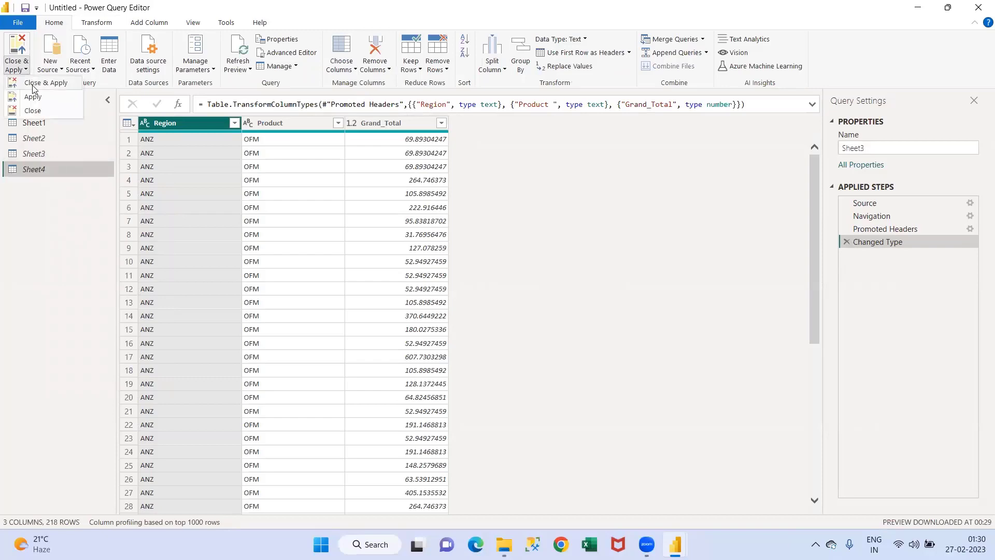
click(34, 98)
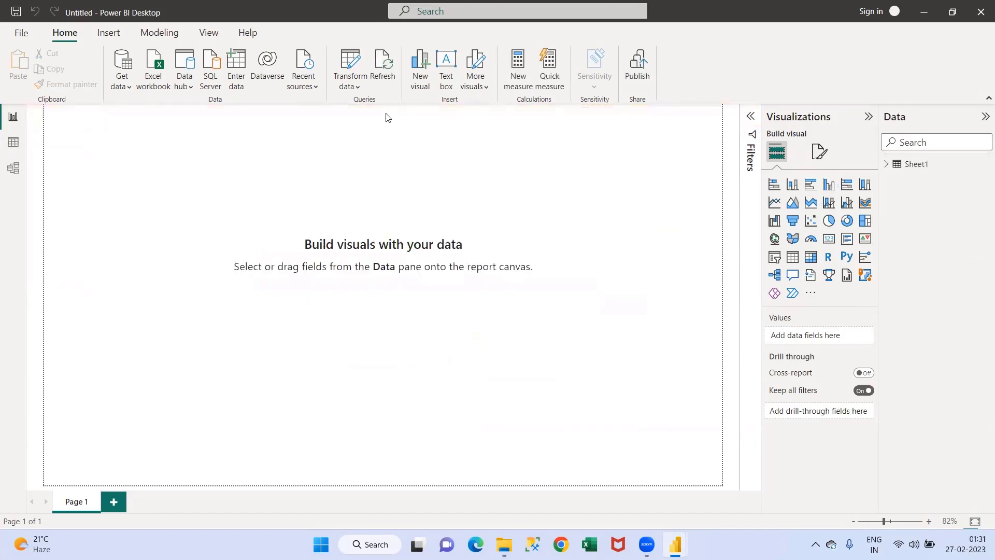
Step: Reopen the Power Query Editor and compare the Product values of the appended Sheet1 query with those of Sheet2 and Sheet3
click(352, 90)
click(358, 108)
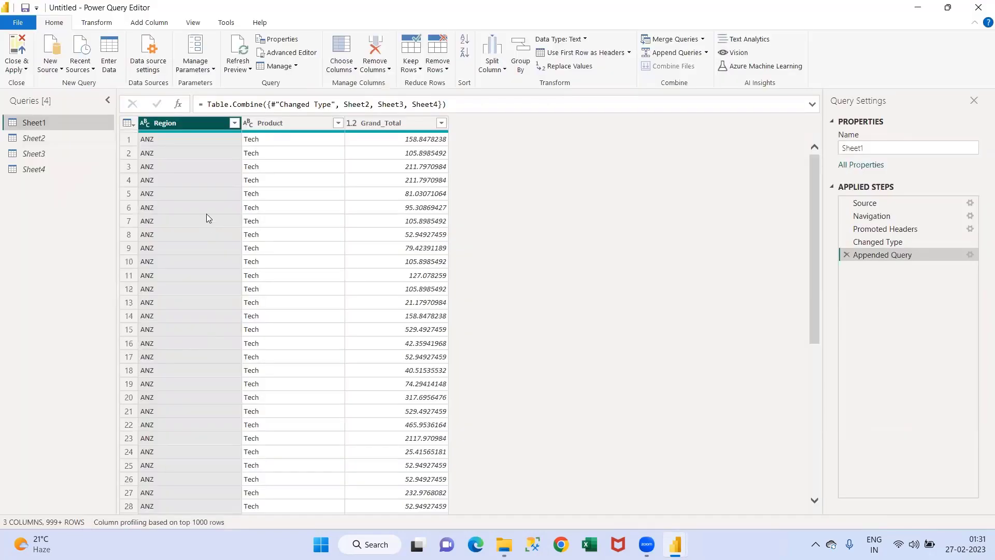
click(338, 123)
click(338, 123)
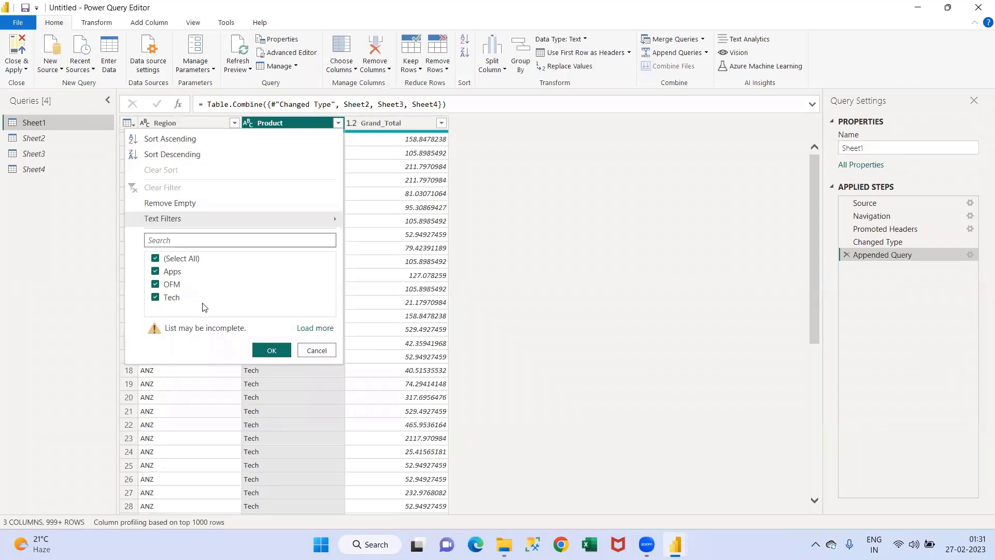
click(316, 350)
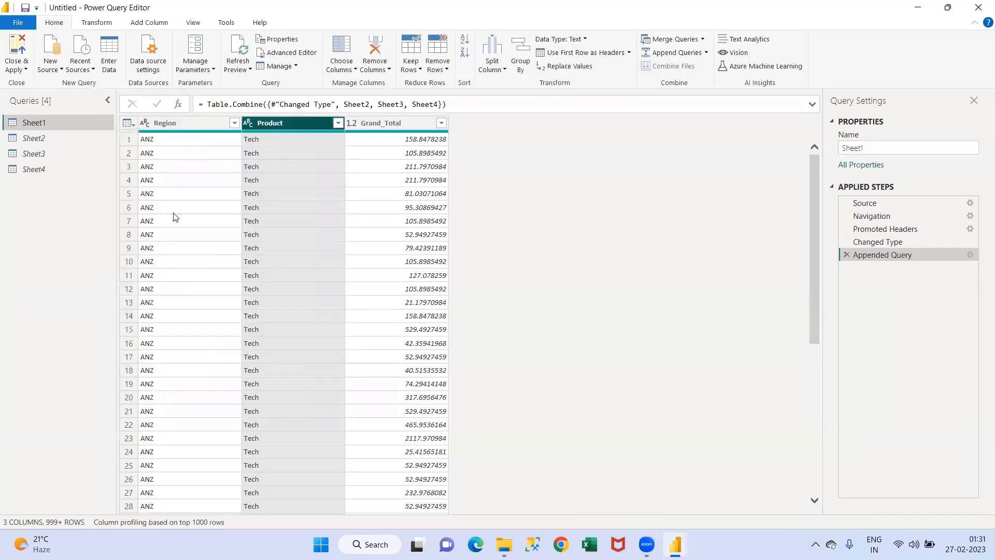
click(44, 142)
click(337, 125)
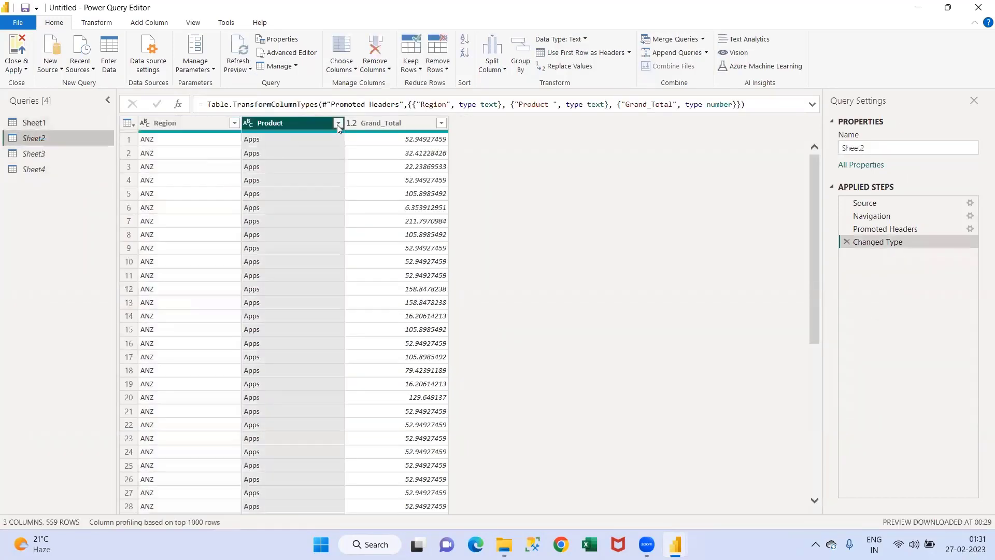
click(337, 124)
click(337, 124)
click(57, 153)
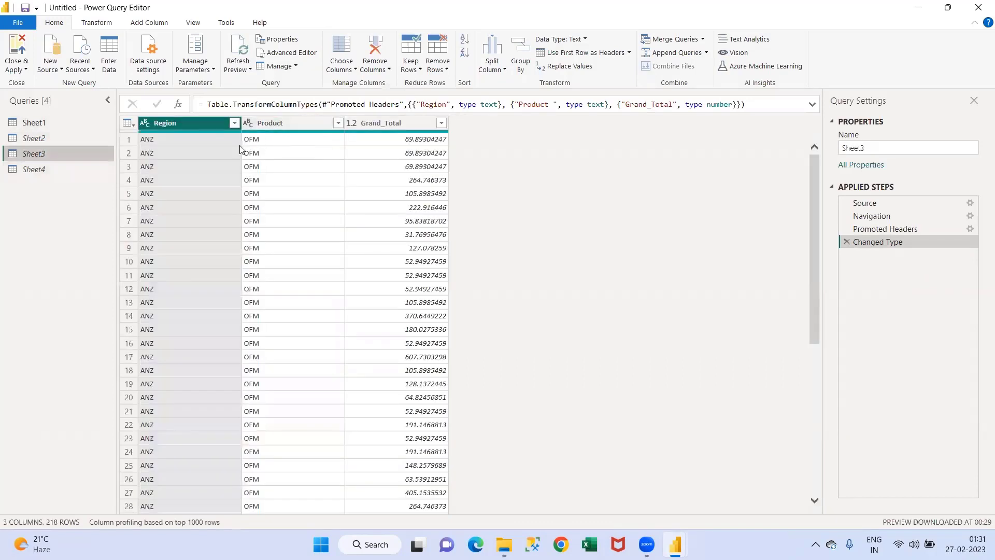
click(26, 120)
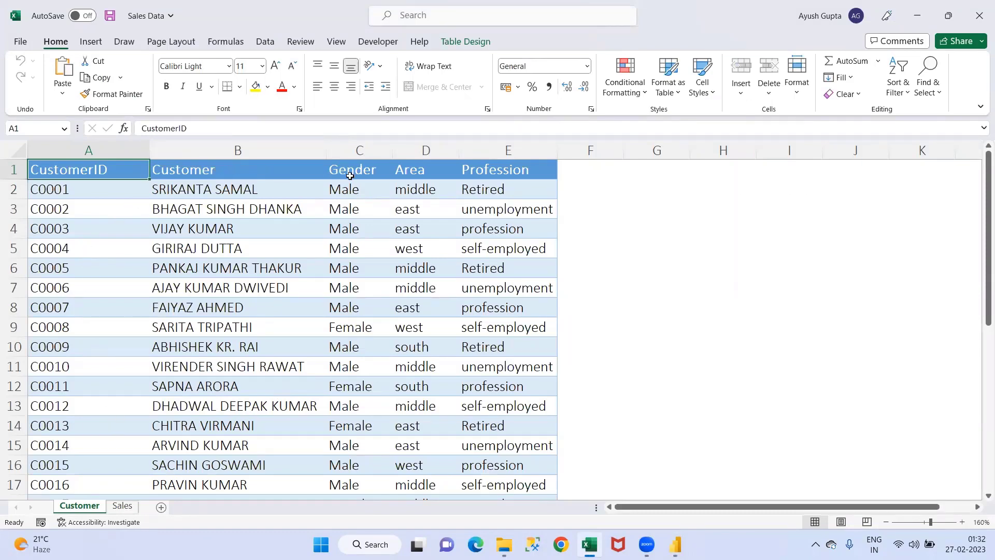
Step: On the Sales sheet of the Sales Data workbook, copy C1:C3 of the CustomerID column to G1 and autofit column G
click(122, 506)
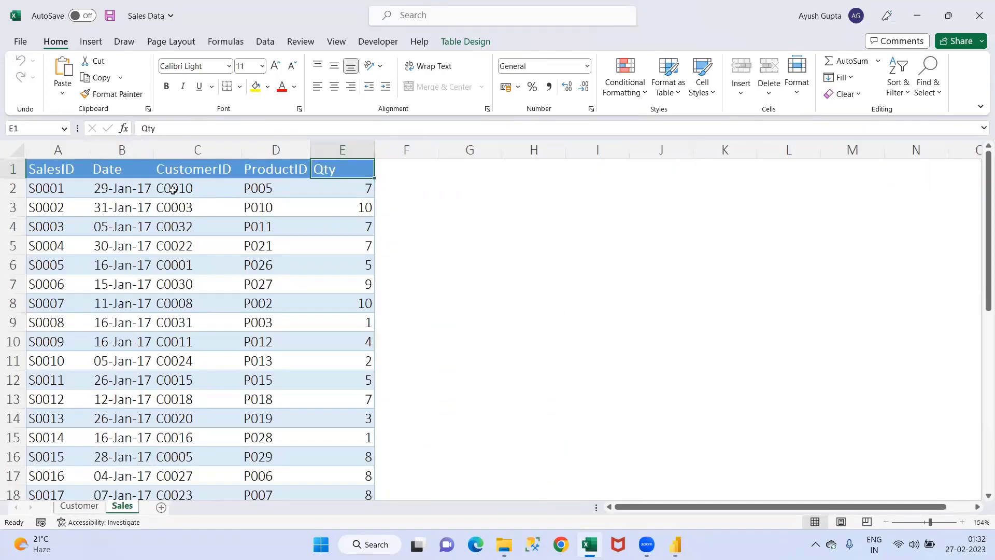
drag(179, 174, 187, 213)
key(ctrl+c)
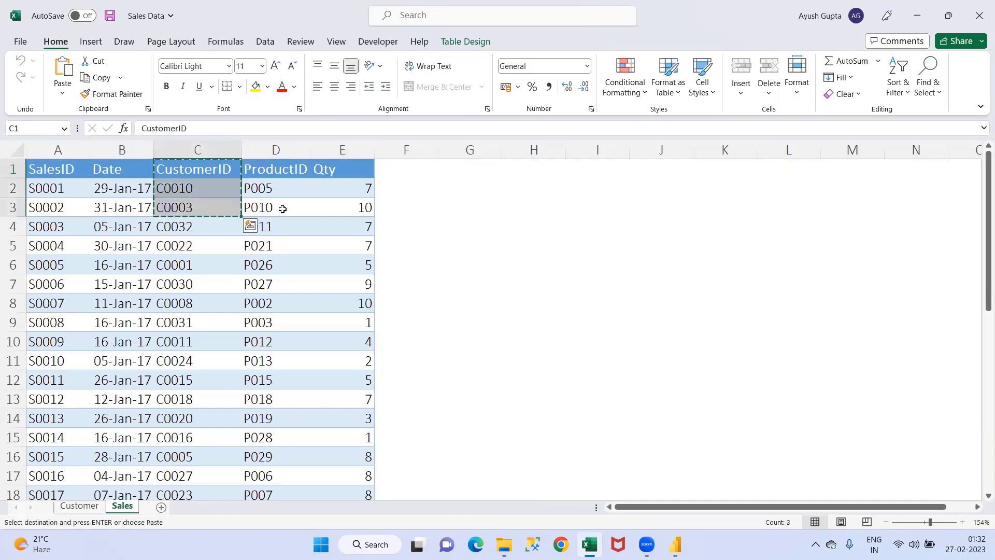
click(462, 168)
key(ctrl+v)
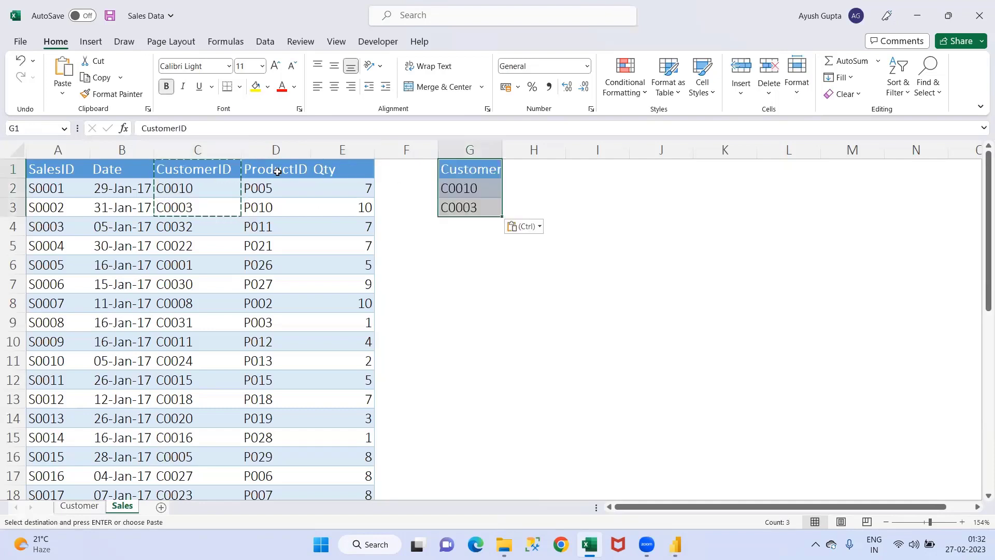
mouse_move(329, 171)
mouse_down()
mouse_move(343, 198)
mouse_move(342, 169)
mouse_up()
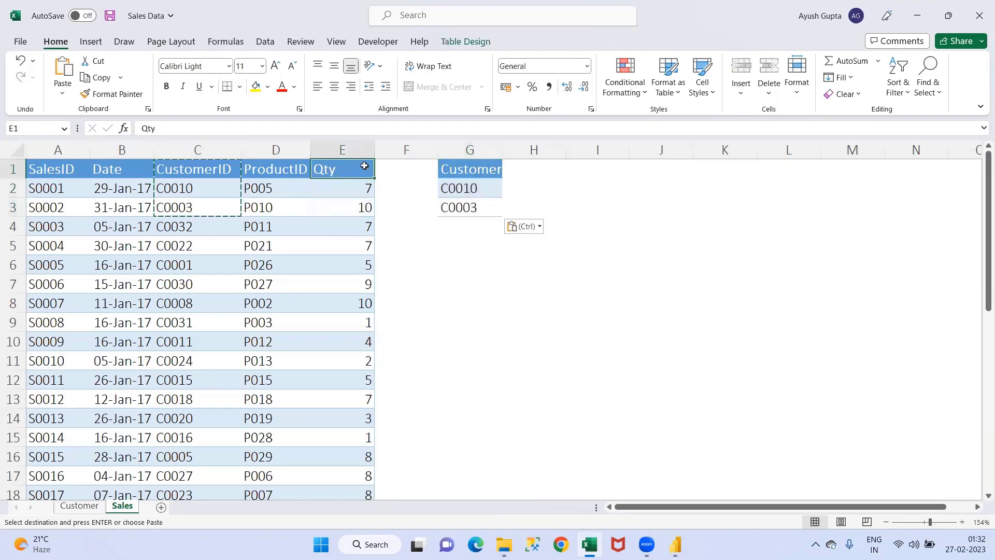
double_click(503, 149)
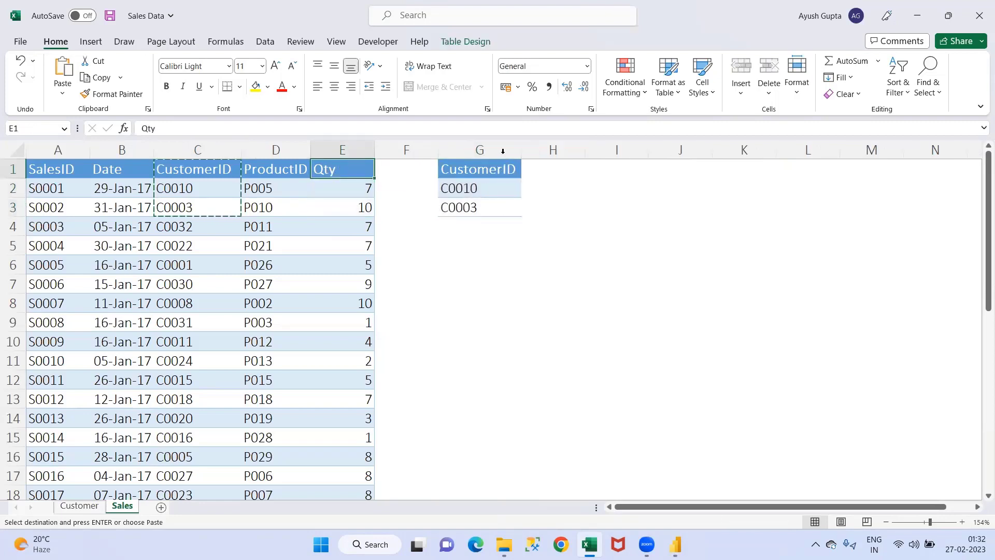
Step: Undo the column G width change and the pasted CustomerID cells
key(ctrl+z)
key(ctrl+z)
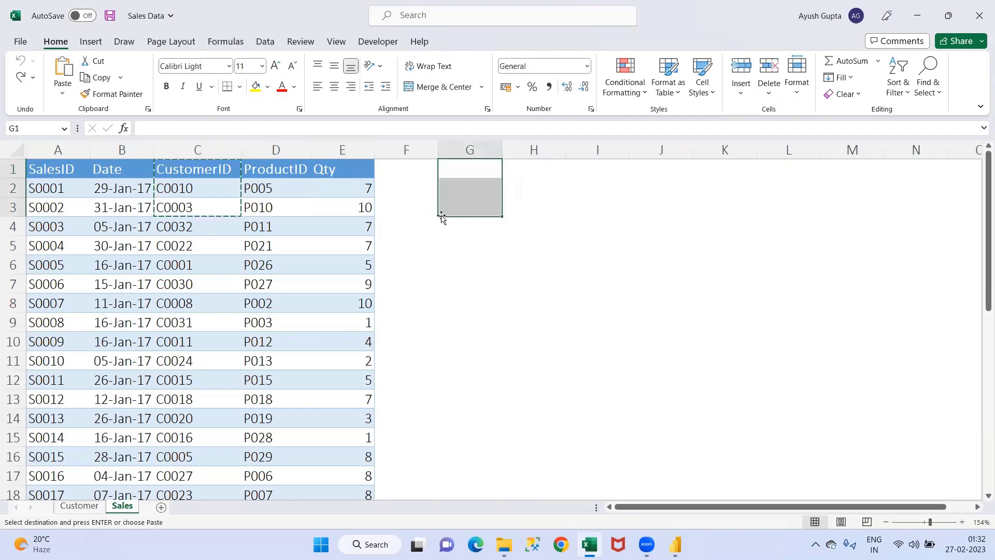
click(355, 201)
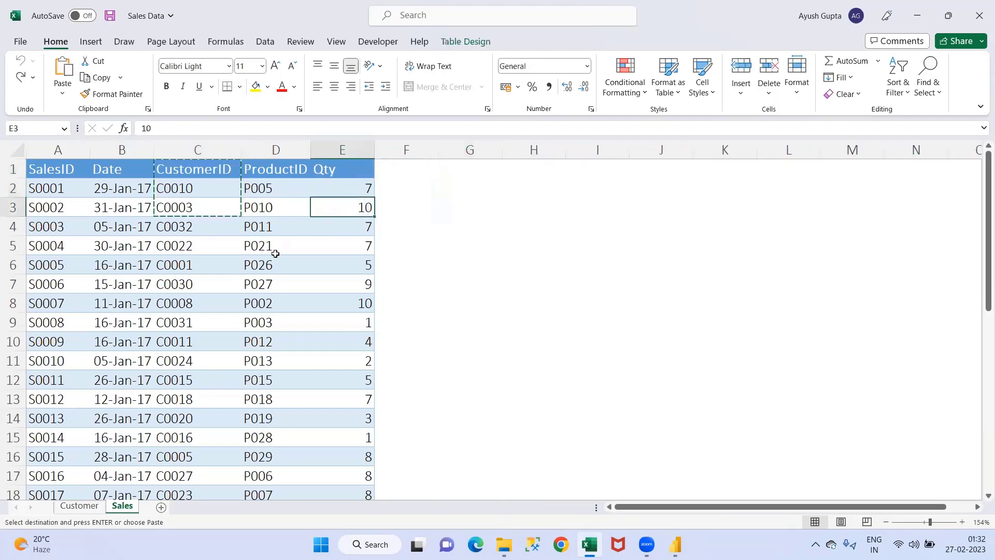
Step: Switch to Power BI Desktop and open the Sales Data Excel workbook from the Merge Query folder for import
key(alt+Tab)
key(alt+Tab)
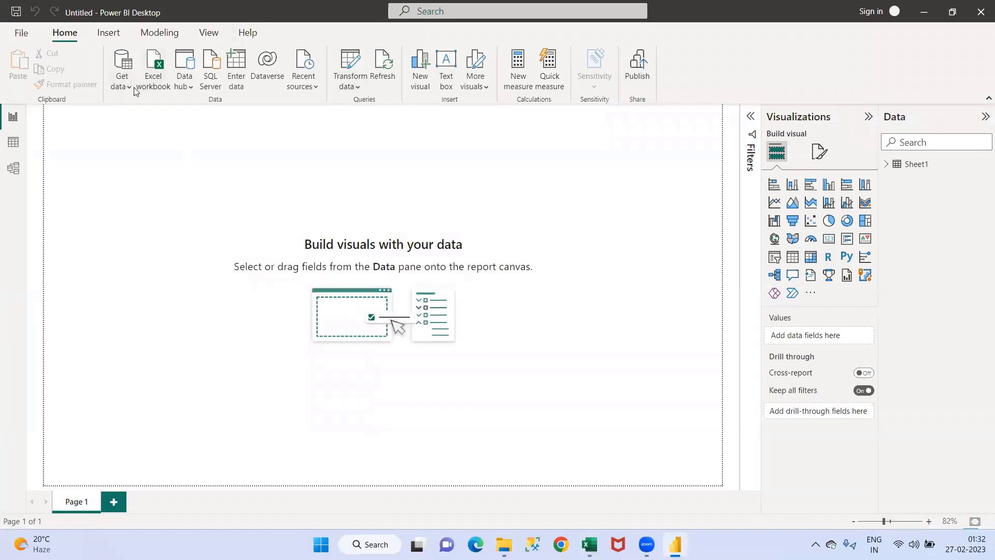
click(163, 79)
click(155, 104)
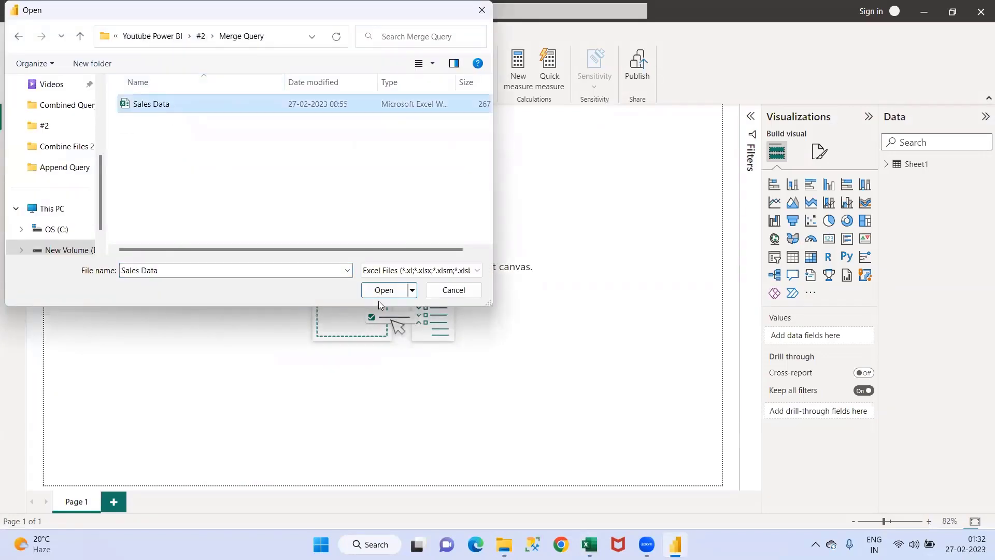
click(384, 290)
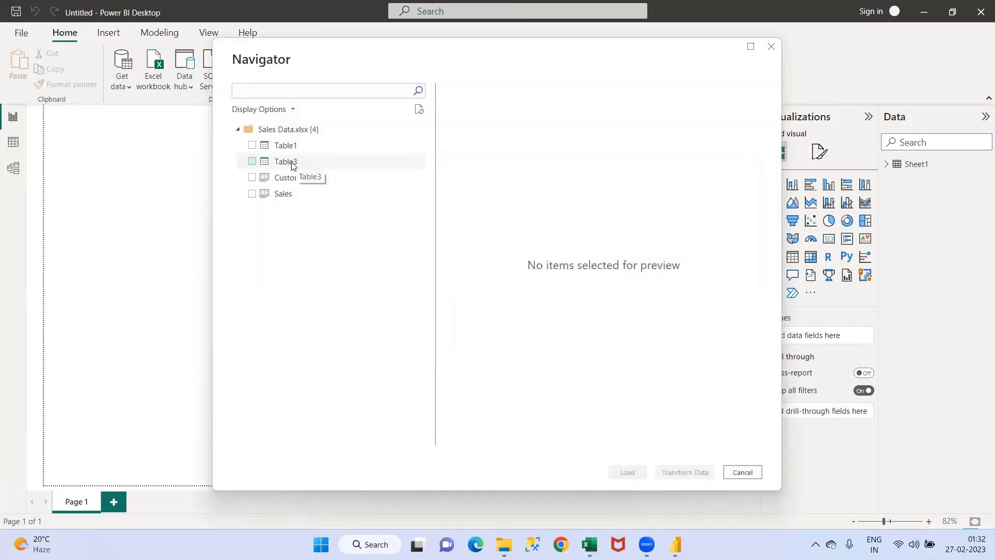
Step: Select the Customer and Sales sheets of Sales Data.xlsx and load them into the Power Query Editor for transformation
click(253, 178)
click(253, 193)
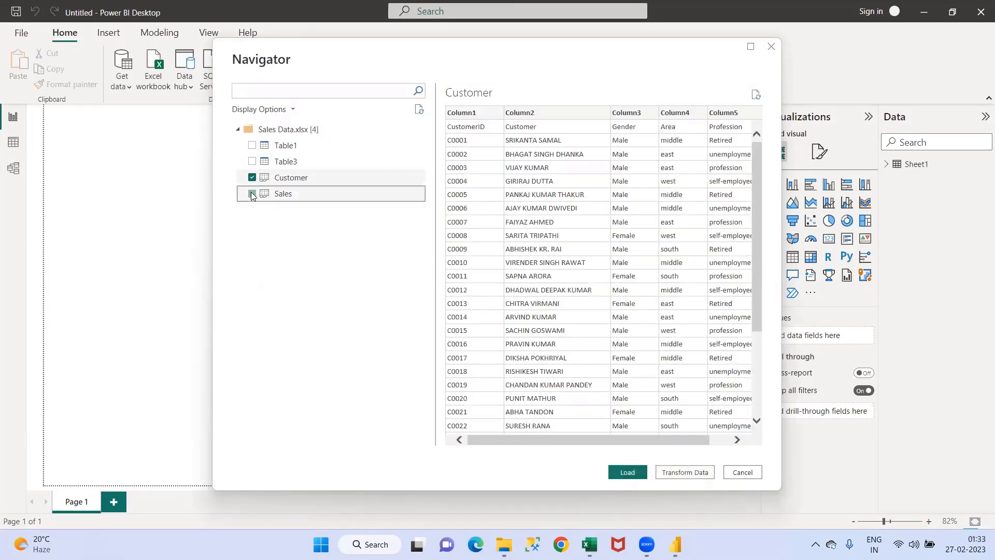
click(676, 475)
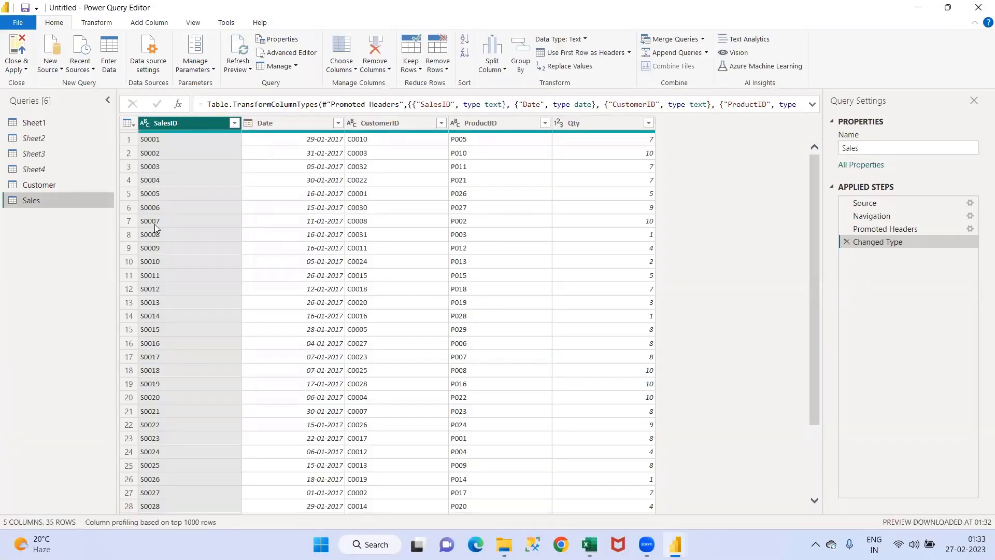
Step: Use the first row as headers in the Customer query and compare its CustomerID column with the Sales query
click(42, 184)
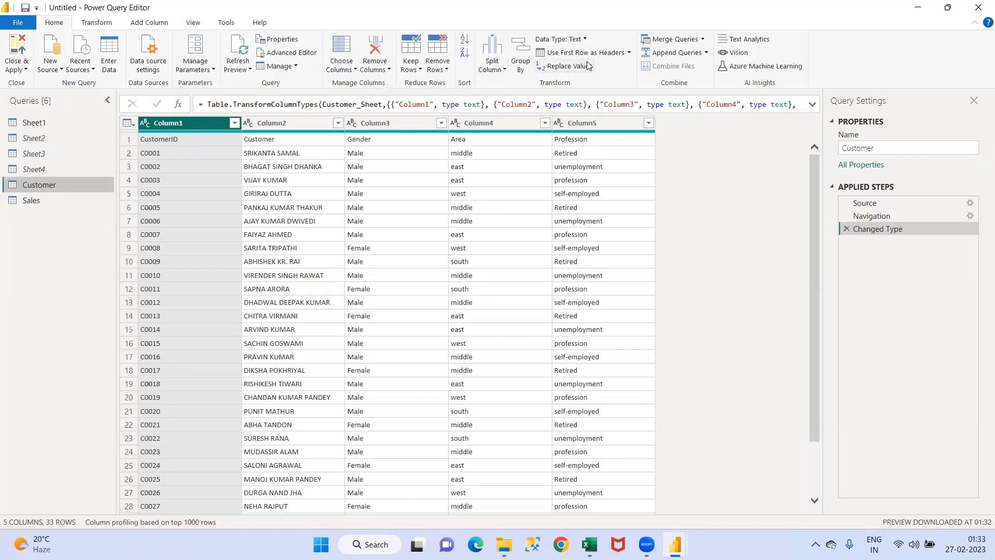
click(604, 53)
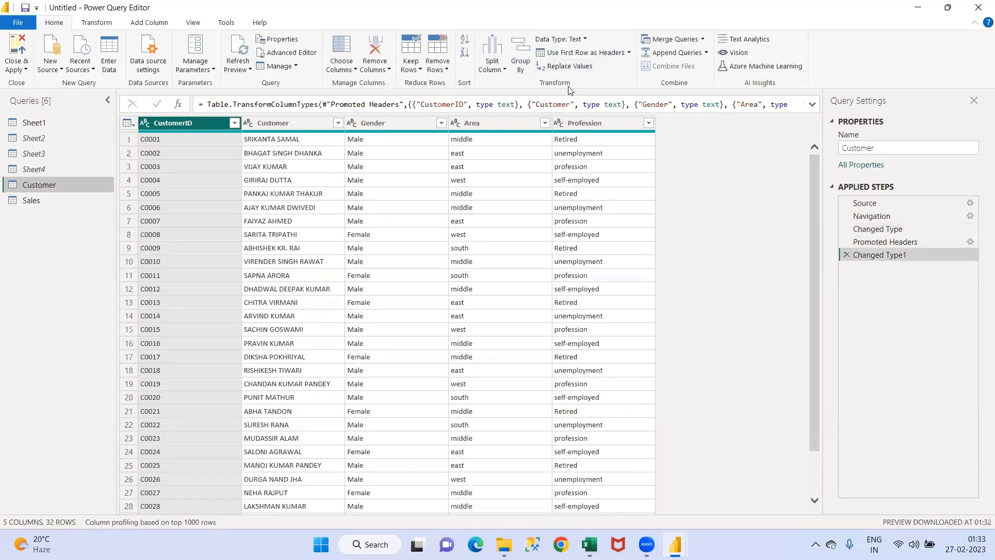
click(26, 204)
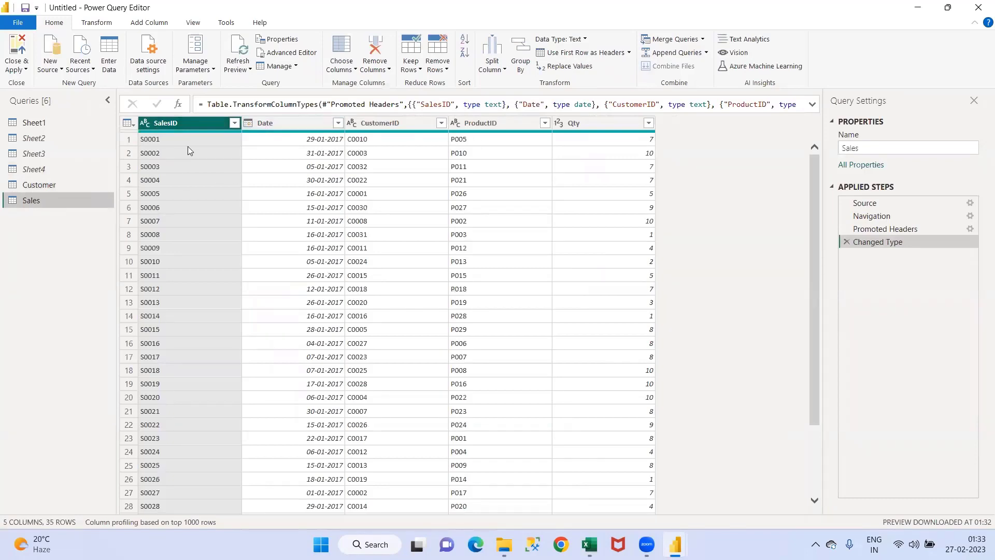
click(32, 188)
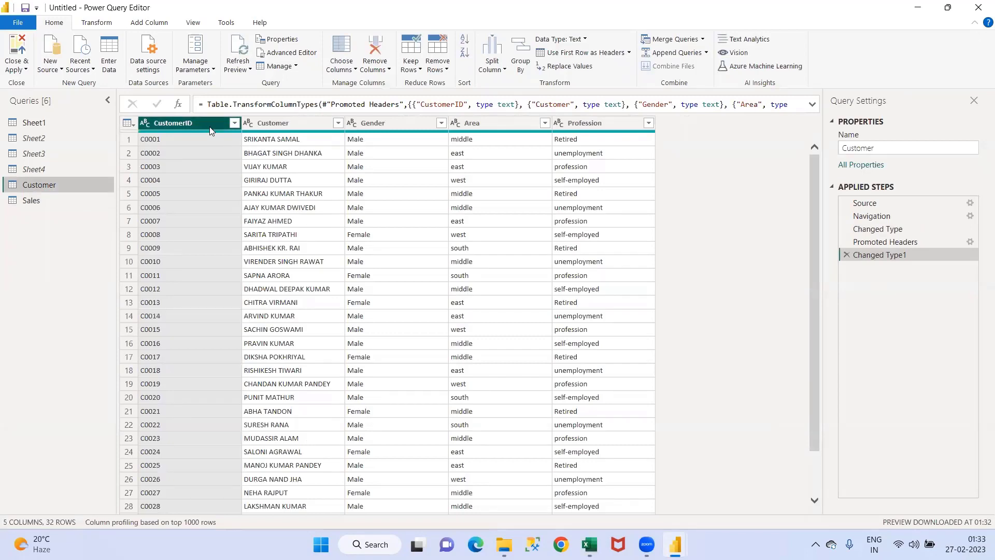
click(46, 196)
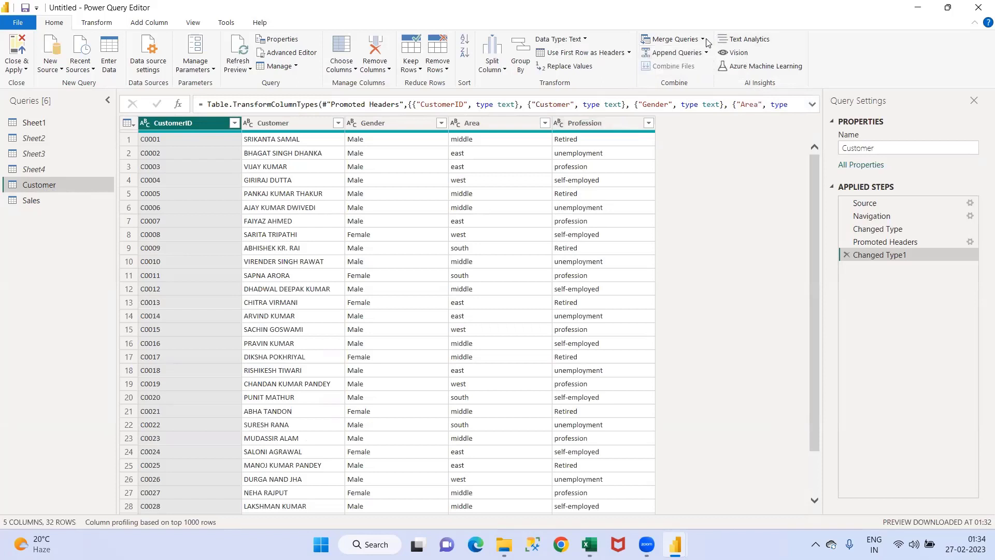
Step: Set up a Merge Queries as New of Customer with Sales, matching both tables on their CustomerID columns
click(703, 40)
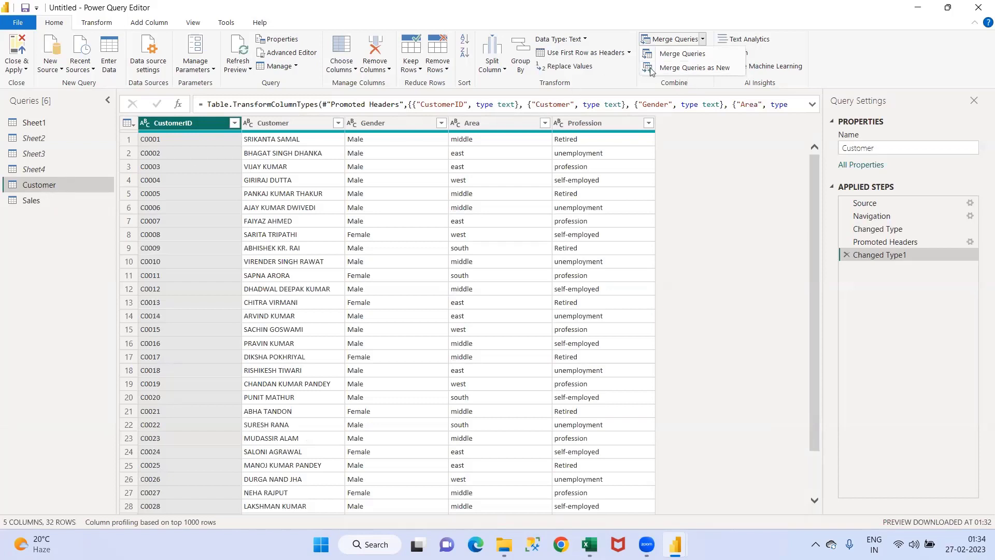
click(674, 66)
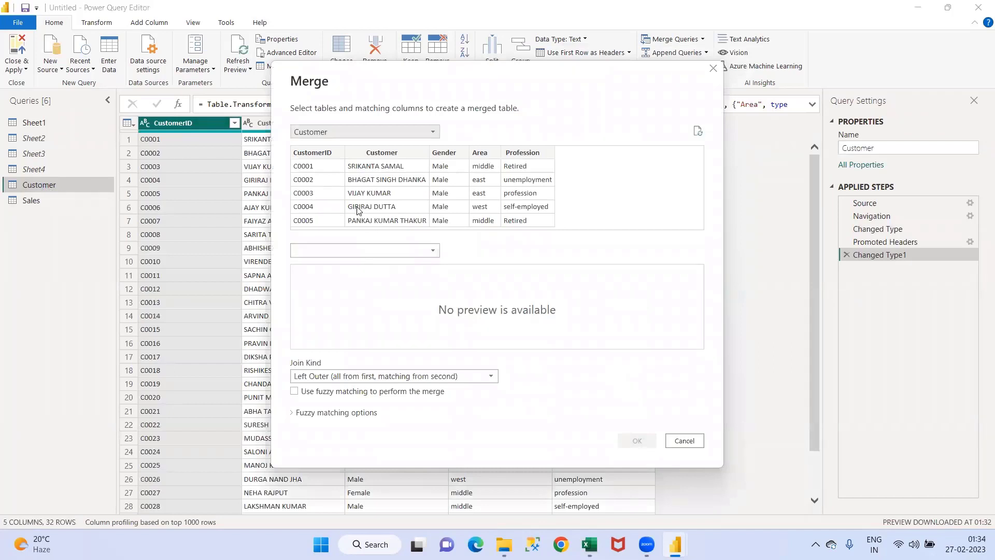
click(395, 252)
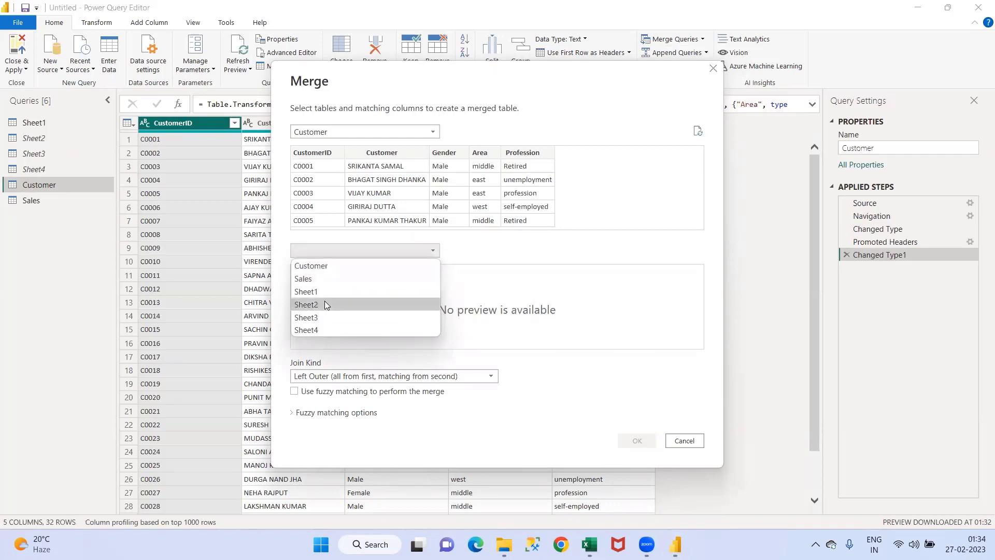
click(323, 279)
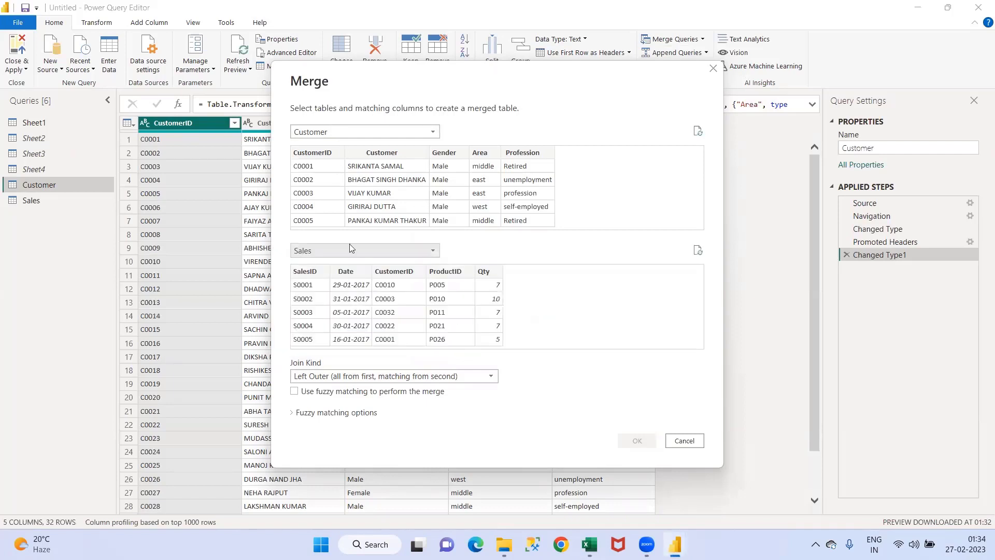
click(326, 161)
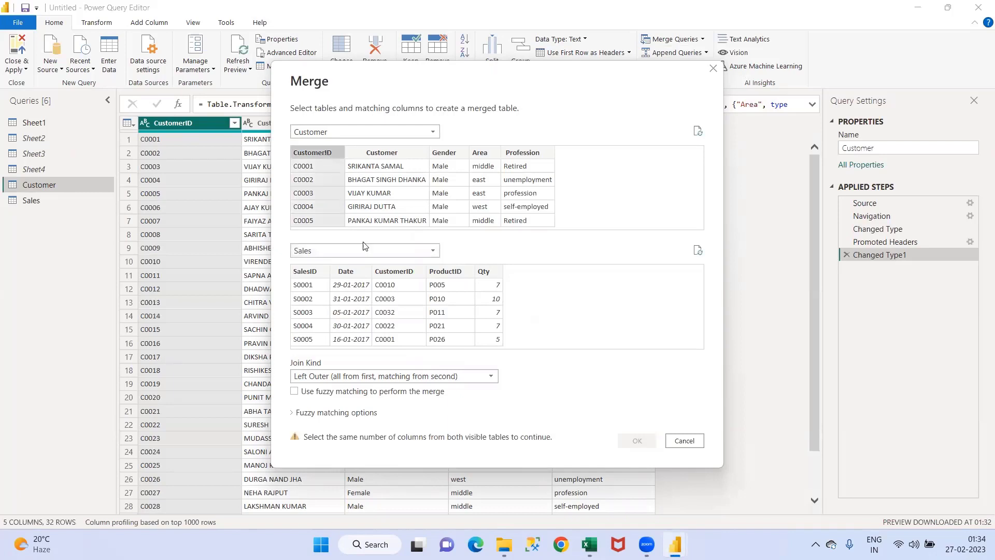
click(392, 276)
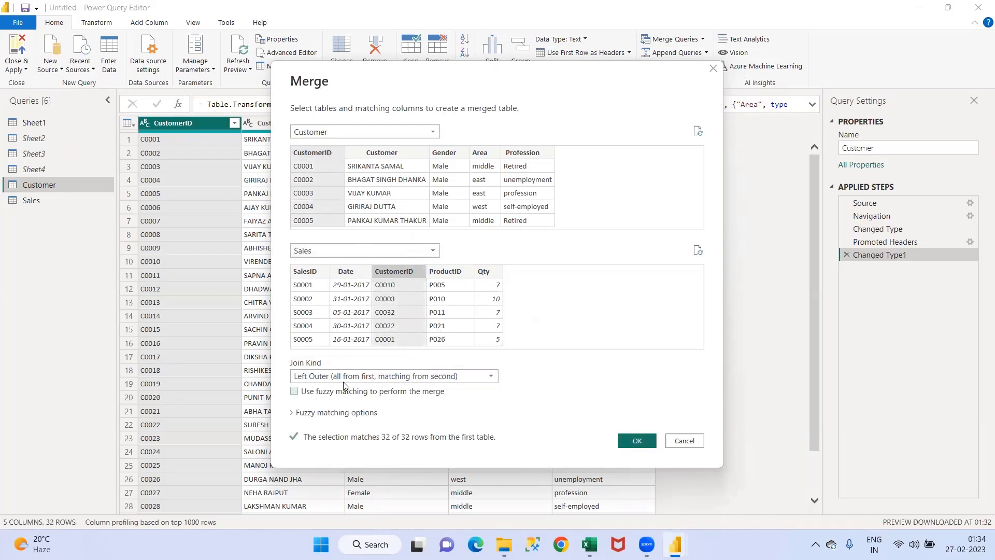
Step: Review the fuzzy matching options and create the merged query with the Left Outer join
click(293, 415)
scroll(458, 425, down, 3)
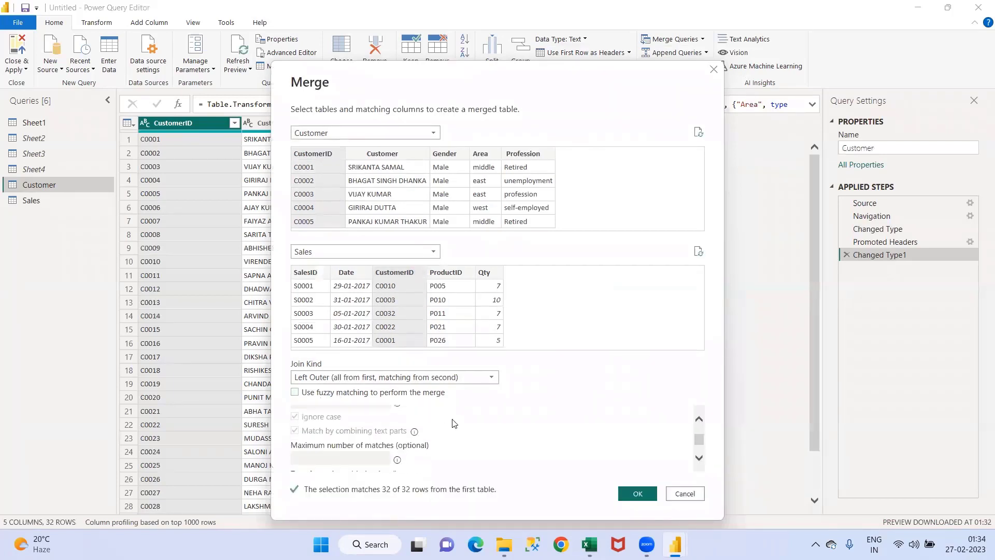
scroll(458, 425, down, 2)
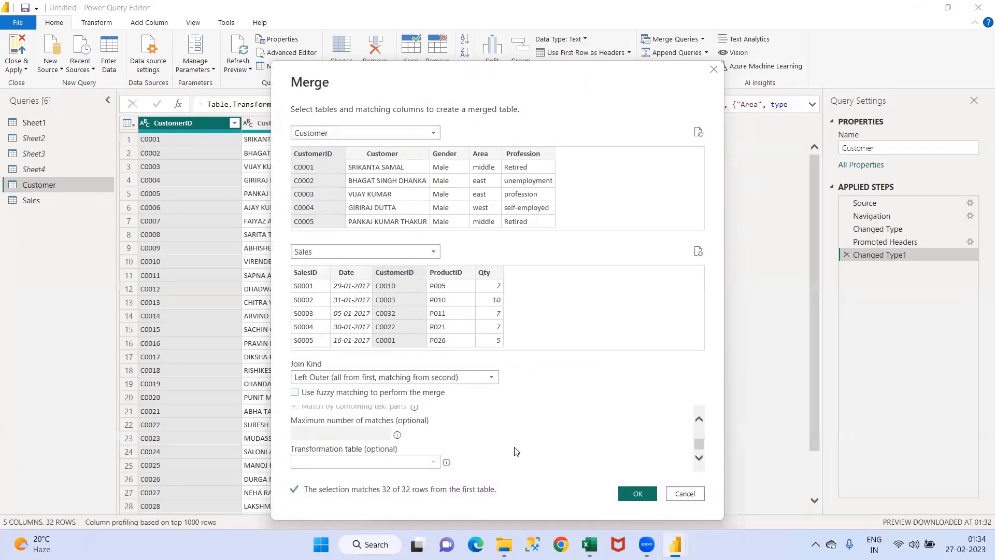
click(702, 460)
drag(702, 445, 698, 424)
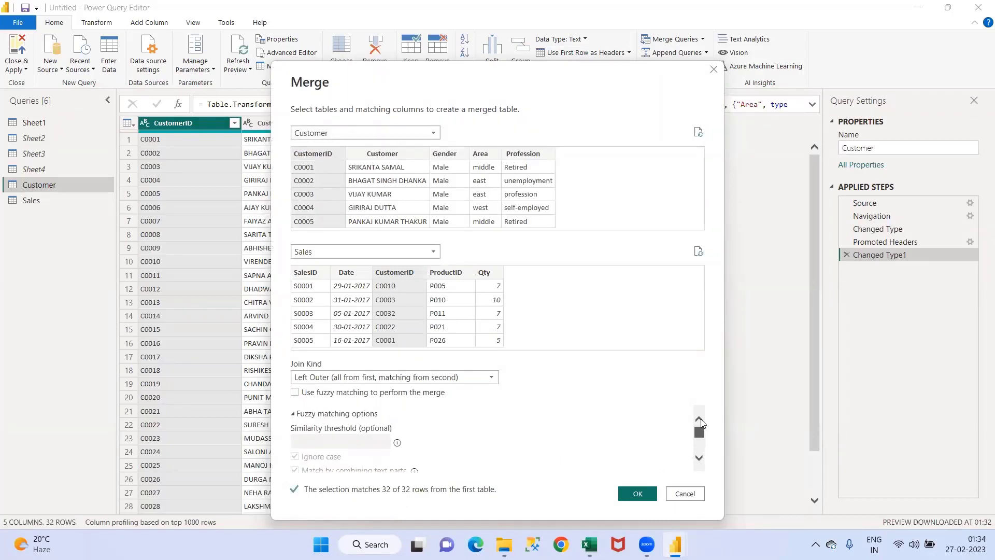
click(639, 494)
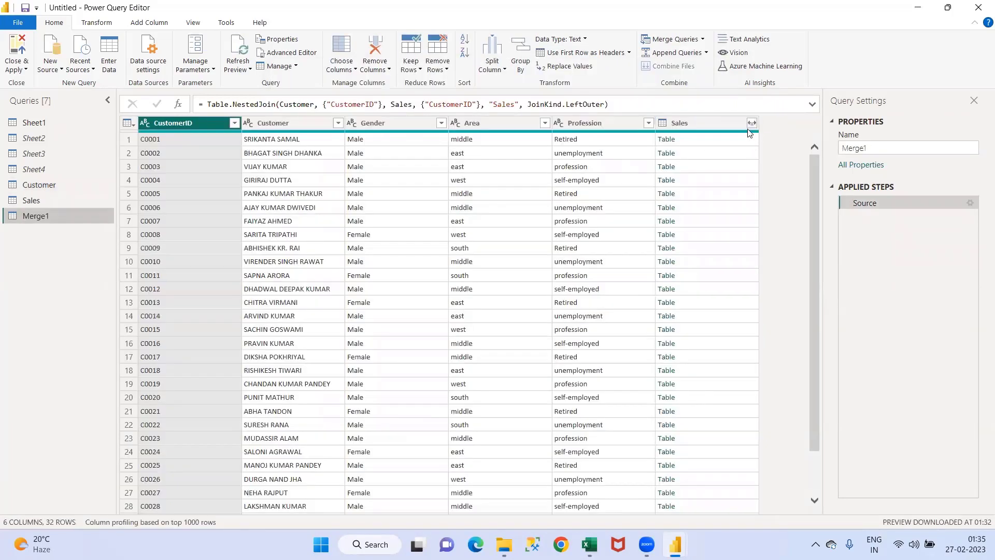
Step: Preview the nested Sales table of the second row in the merged query and expand only Qty, without the original column name as prefix
click(695, 139)
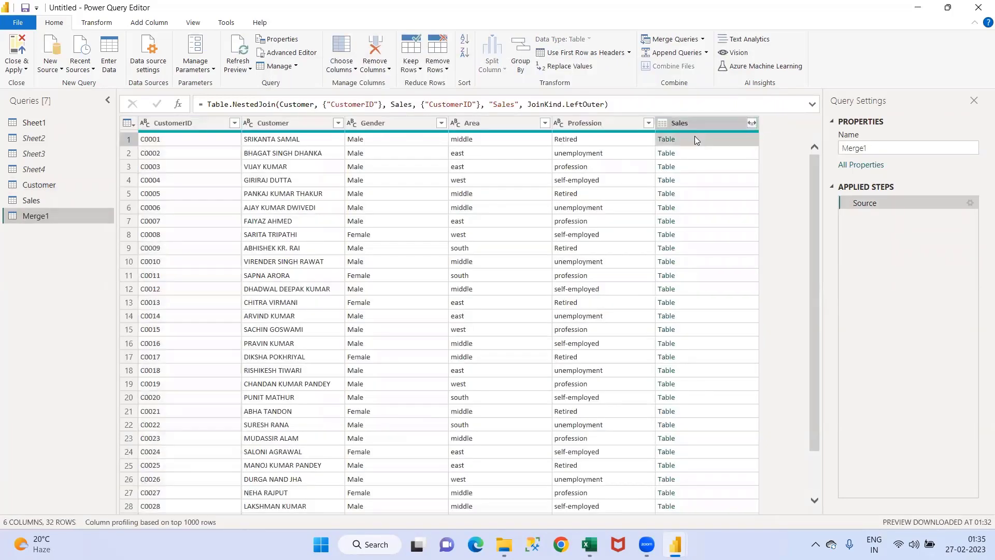
click(715, 155)
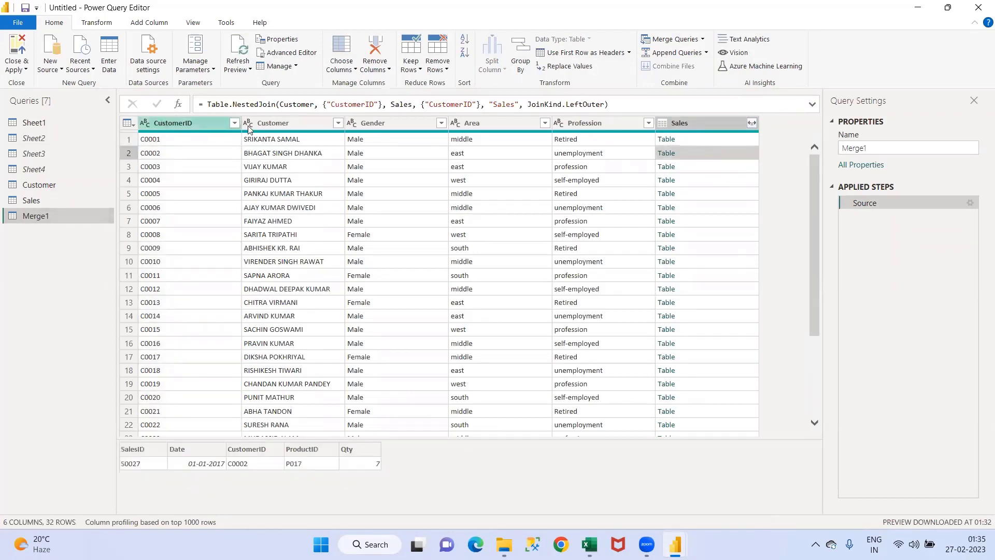
click(297, 123)
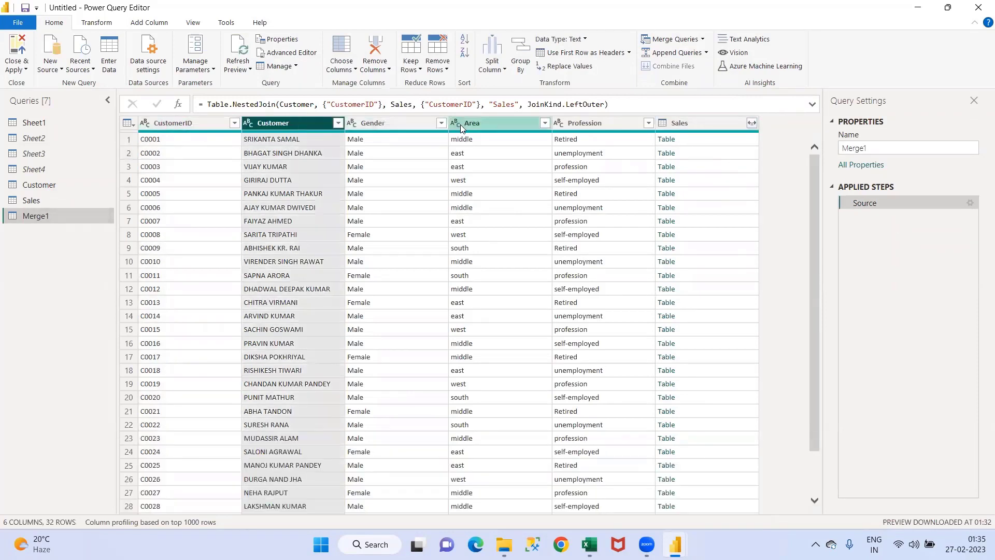
click(706, 125)
click(702, 138)
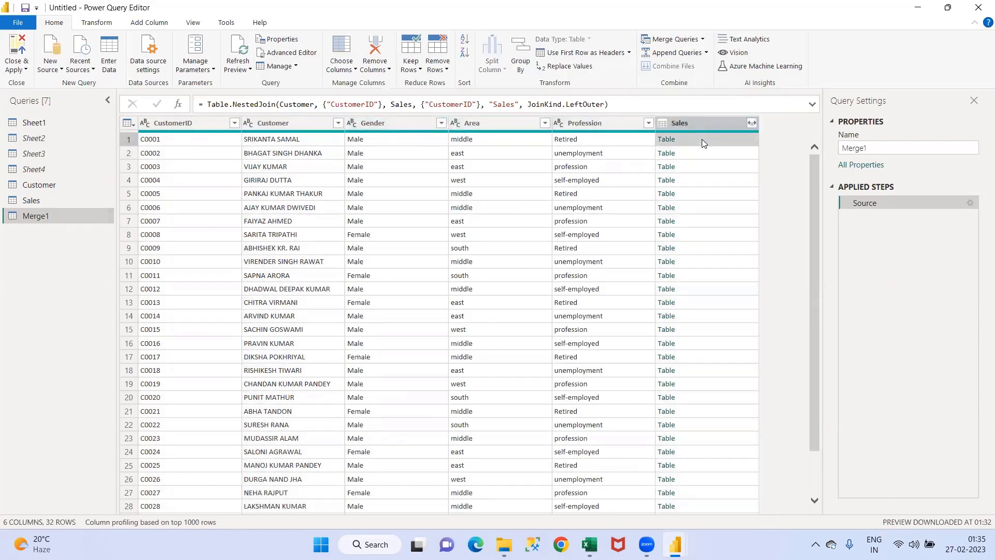
click(751, 124)
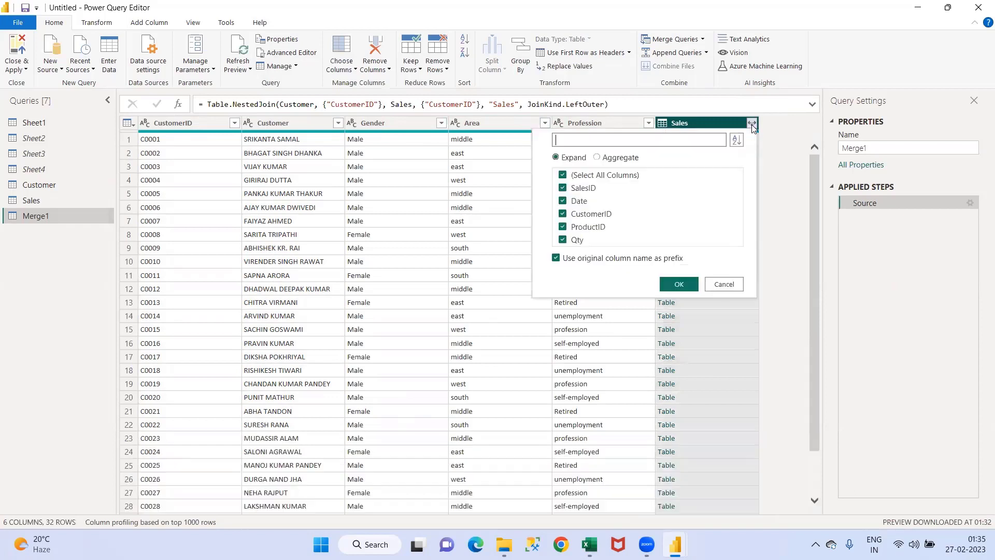
click(562, 188)
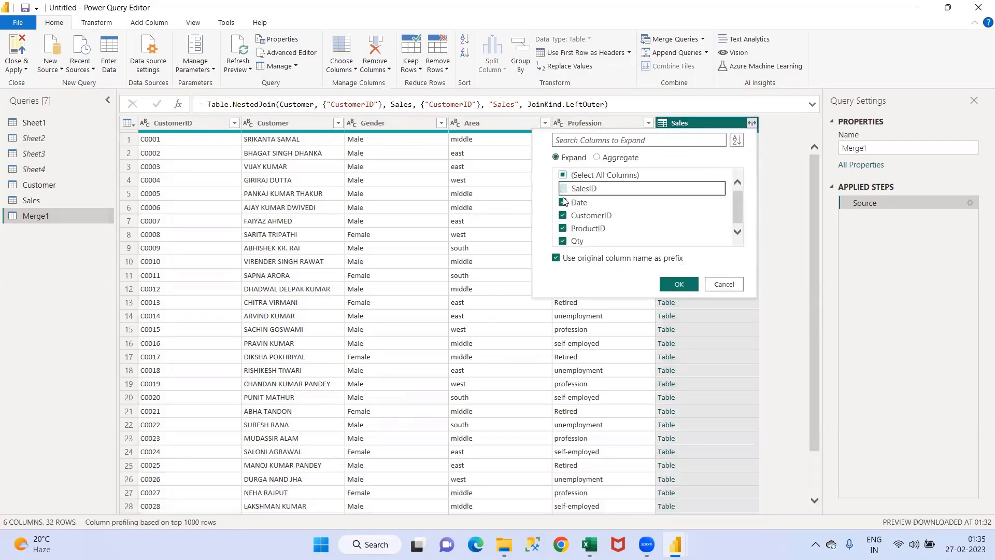
click(563, 201)
click(563, 214)
click(563, 228)
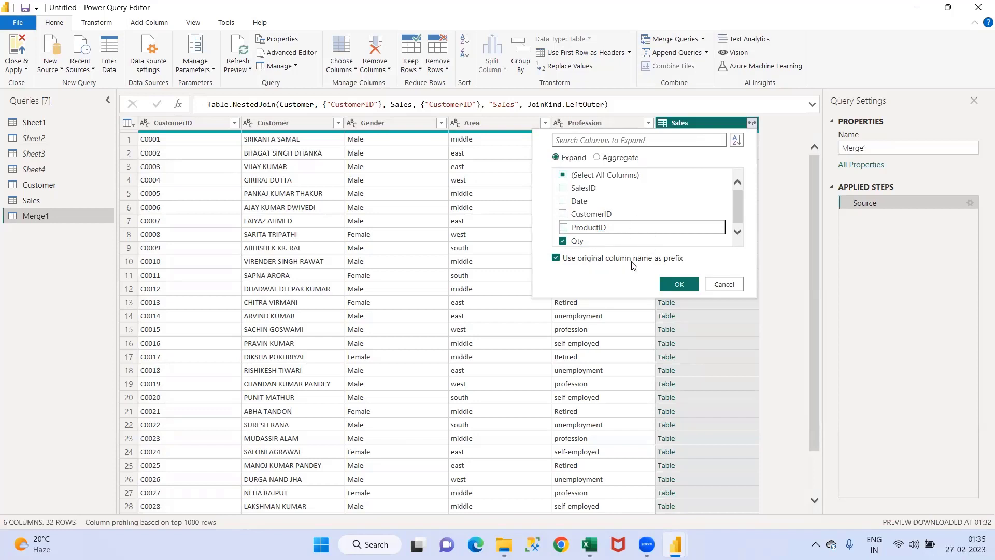
click(556, 257)
click(679, 284)
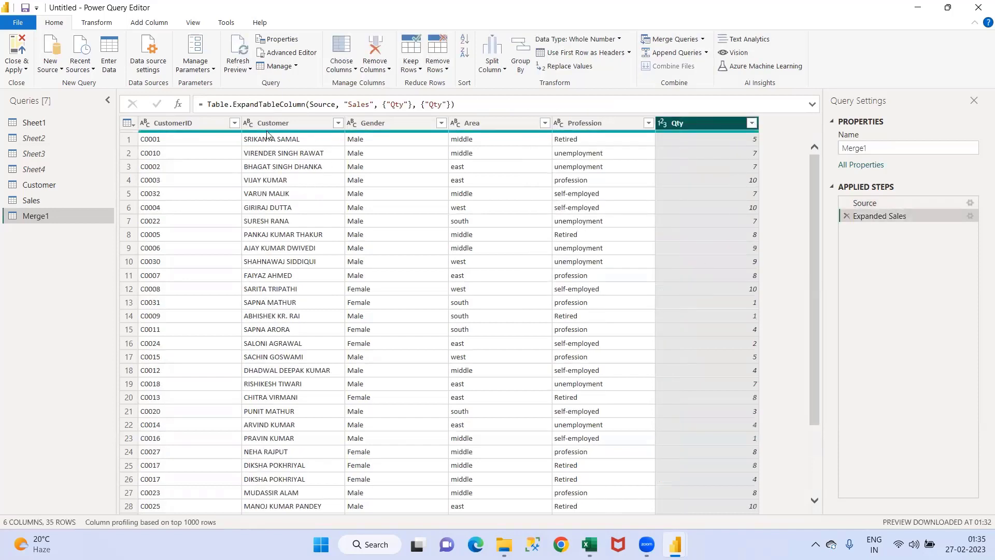
Step: Remove the Gender, Area and Profession columns from the merged query
click(397, 123)
ctrl+click(477, 119)
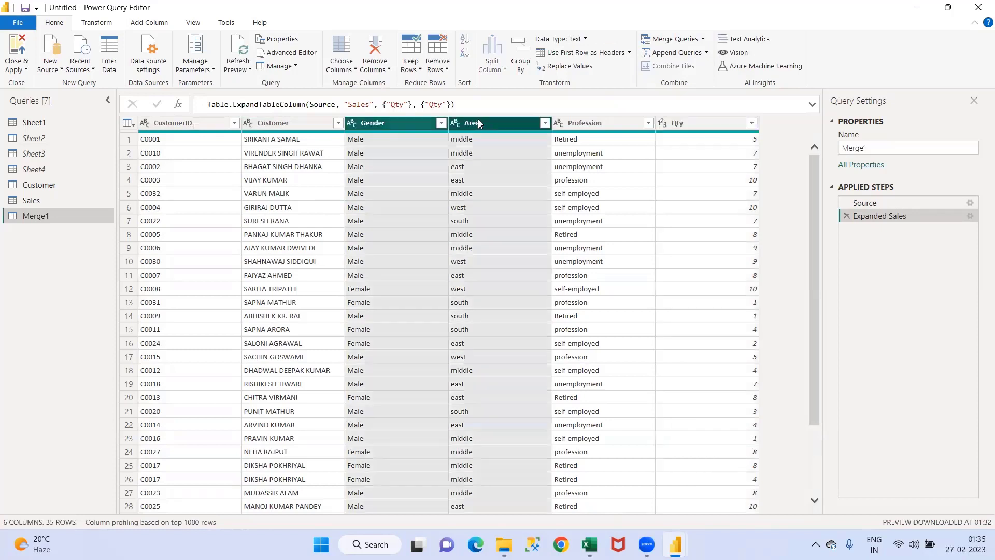
ctrl+click(581, 120)
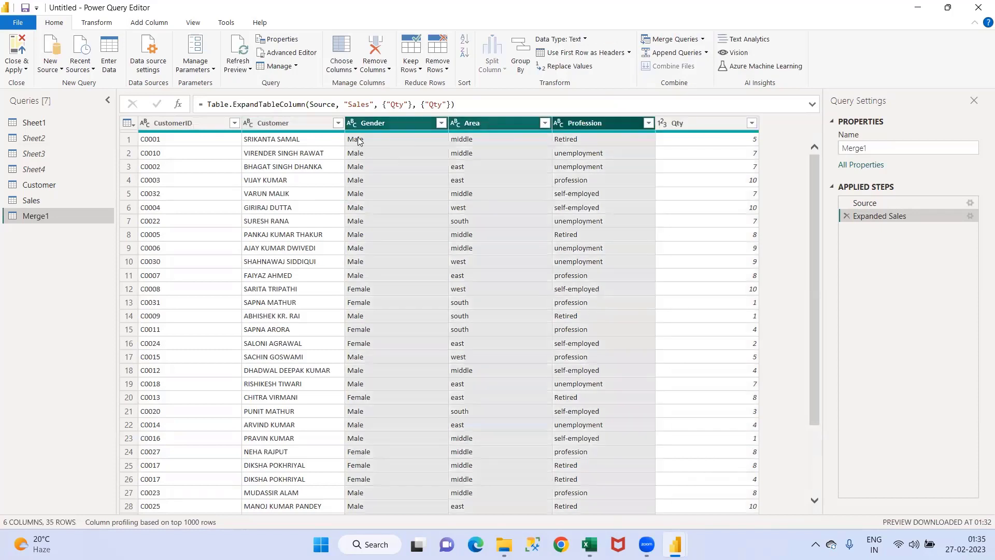
right_click(404, 122)
click(434, 149)
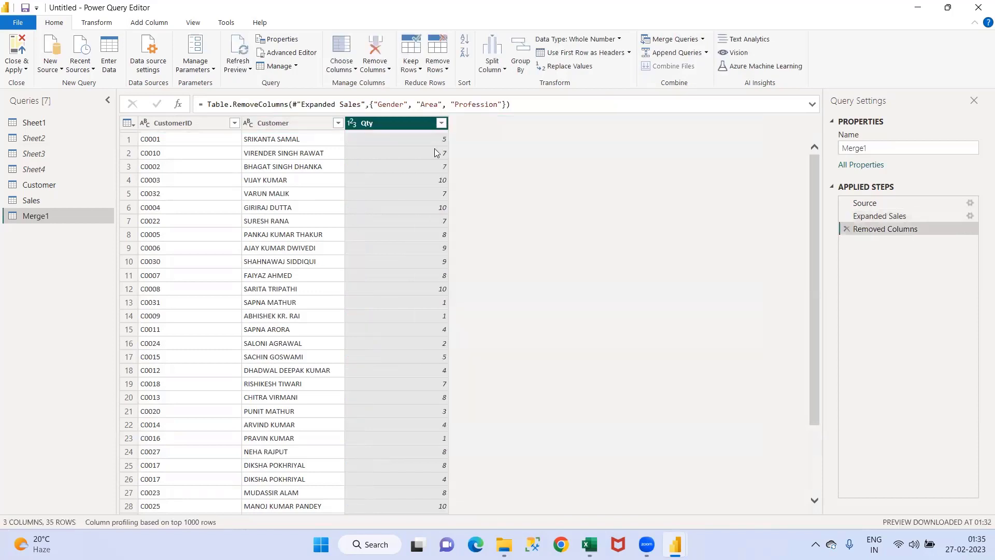